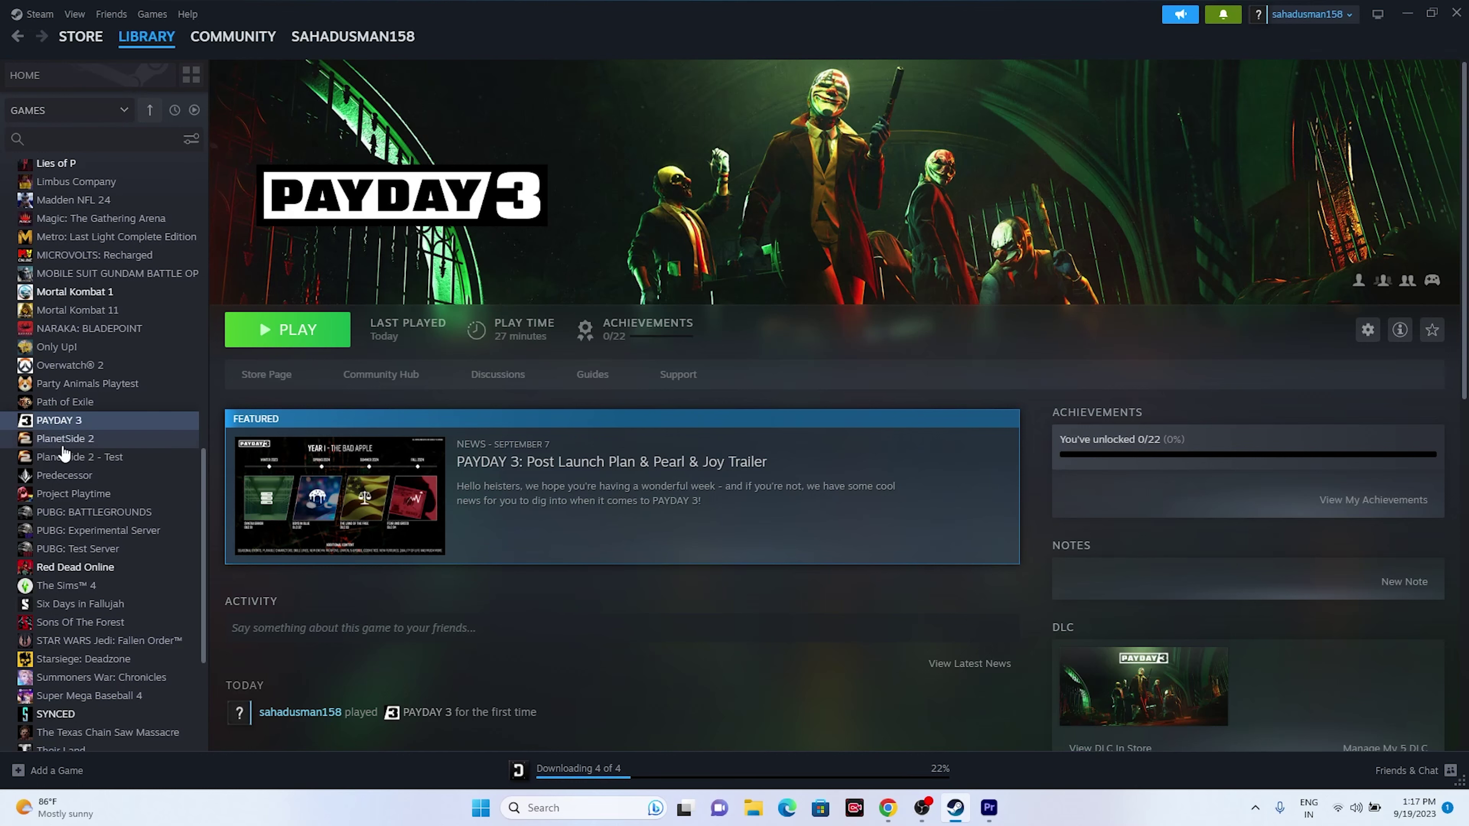
Open the installation folder of PAYDAY 3 from its Installed Files properties in the Steam library
{"action": "right_click", "coordinate": [67, 420]}
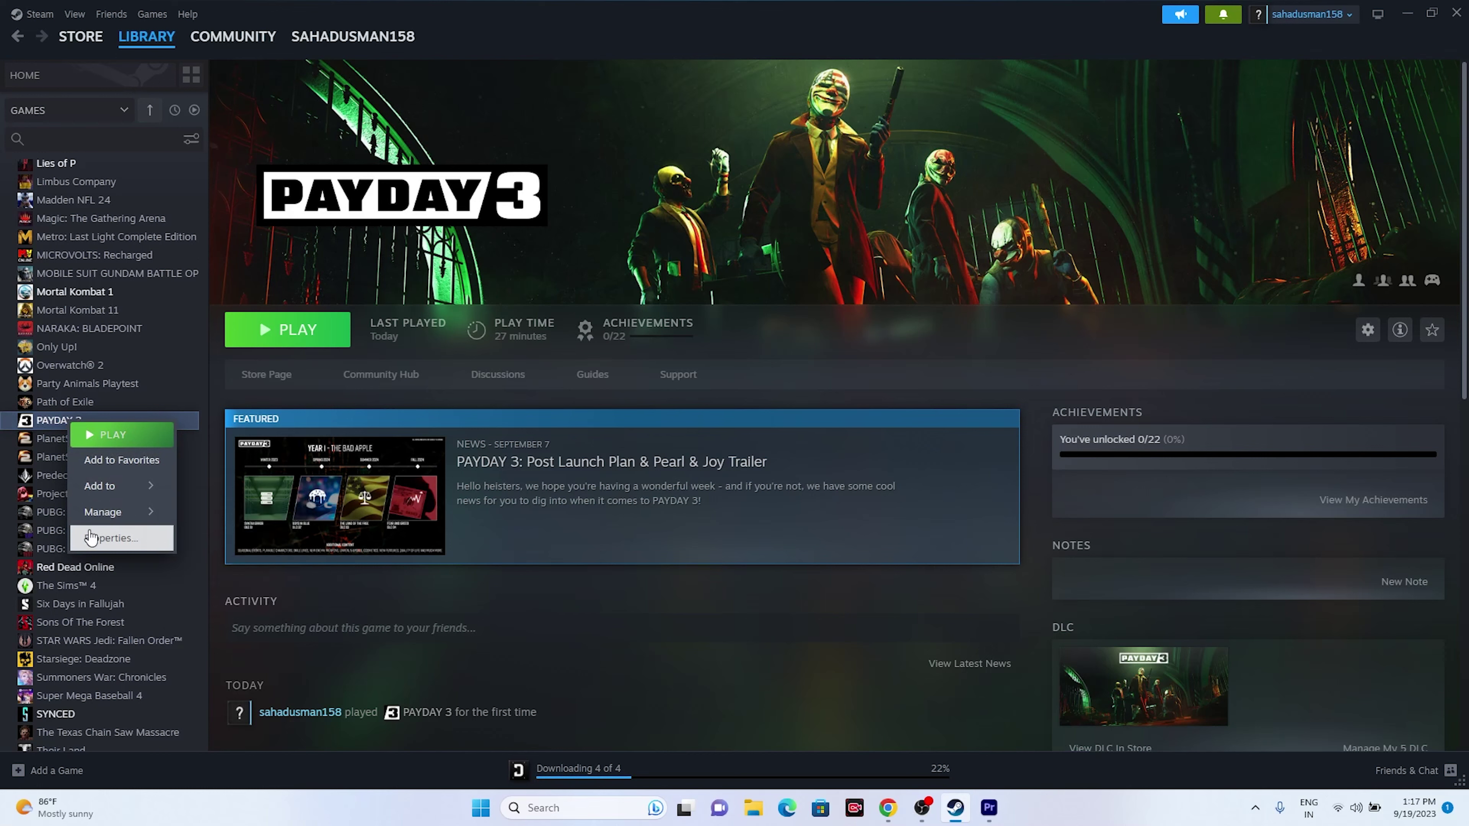
{"action": "left_click", "coordinate": [88, 535]}
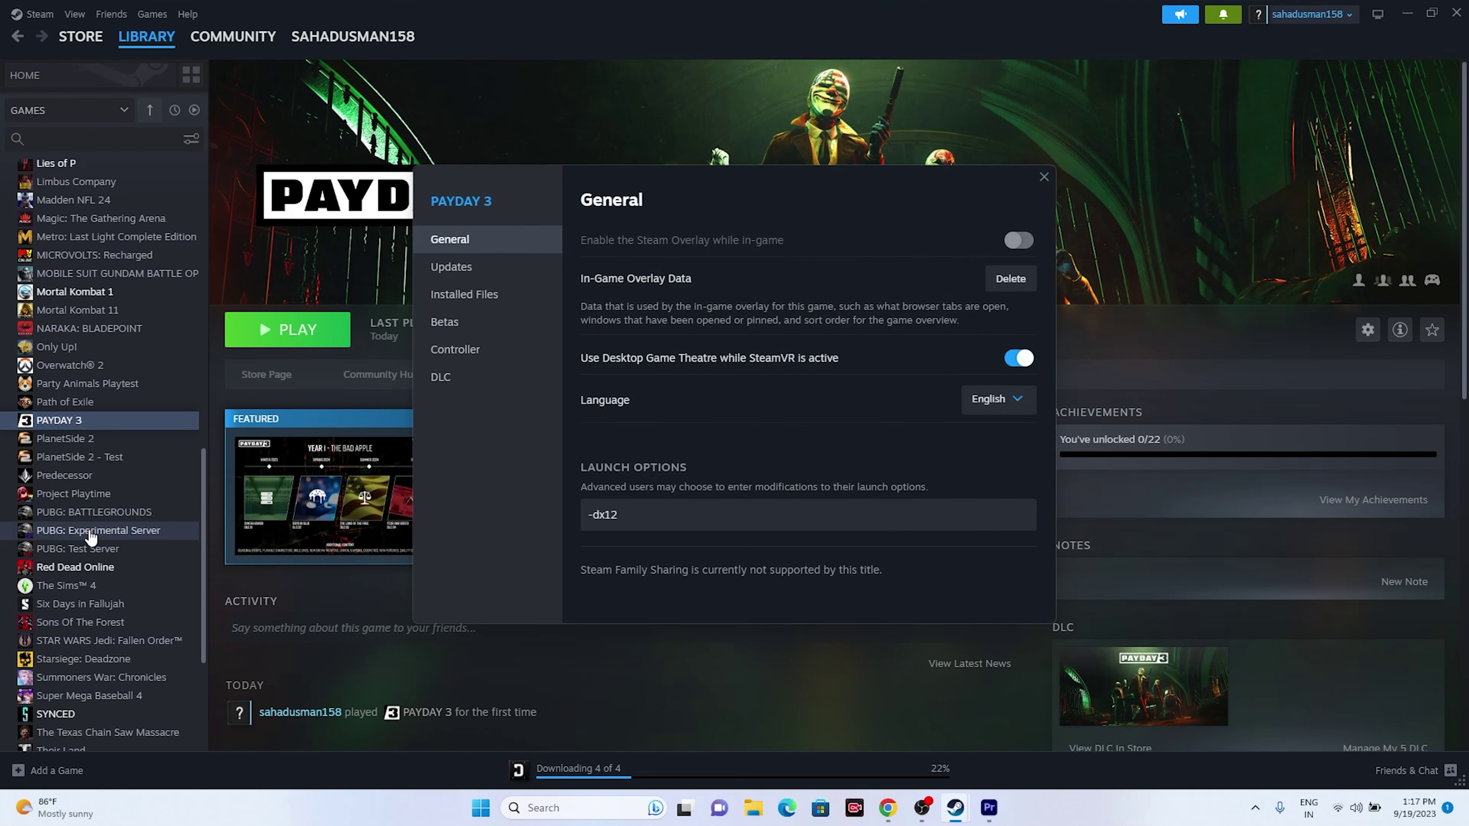
{"action": "left_click", "coordinate": [476, 296]}
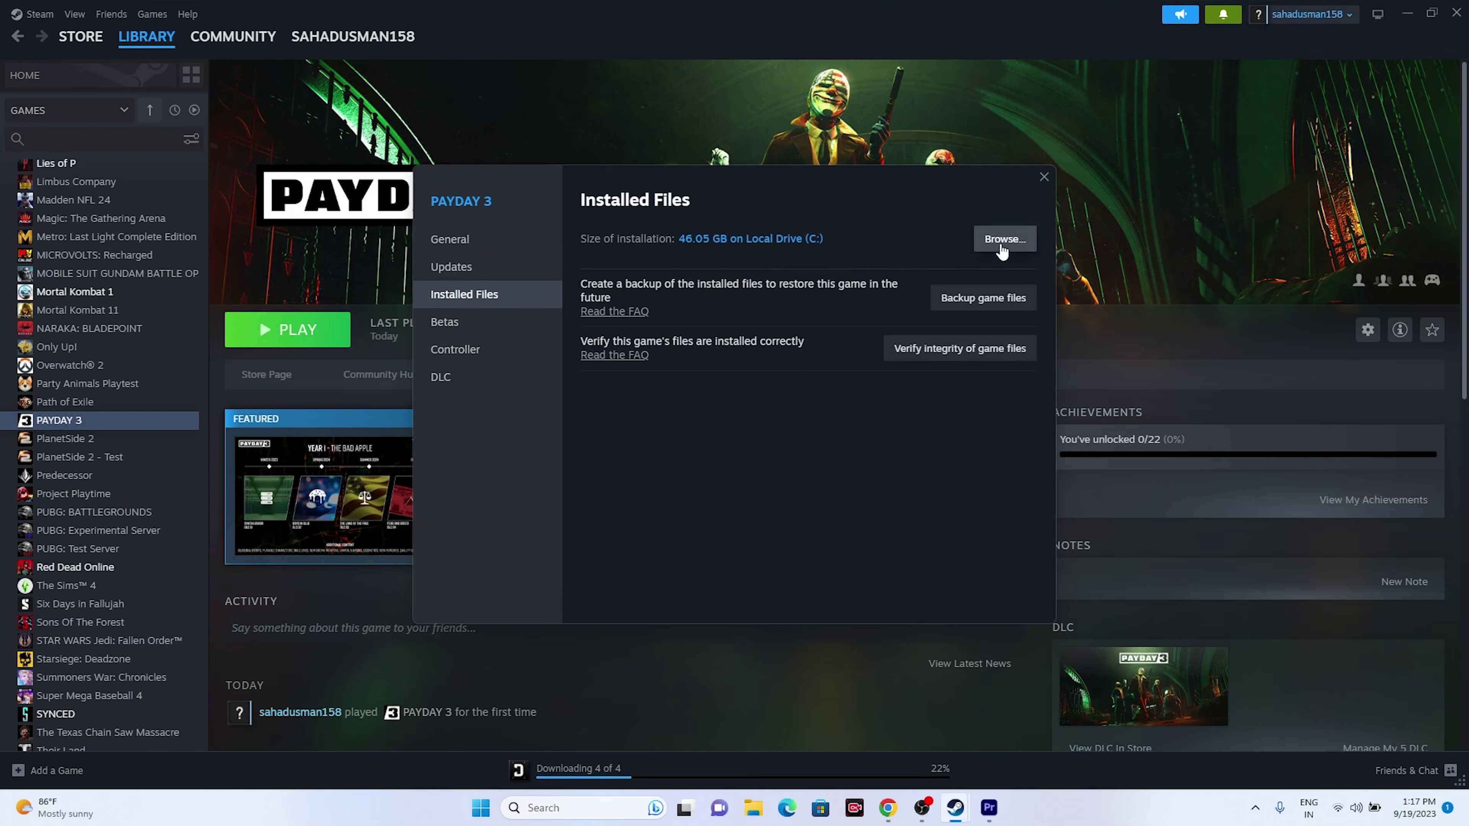
{"action": "left_click", "coordinate": [1407, 13]}
{"action": "left_click", "coordinate": [1101, 153]}
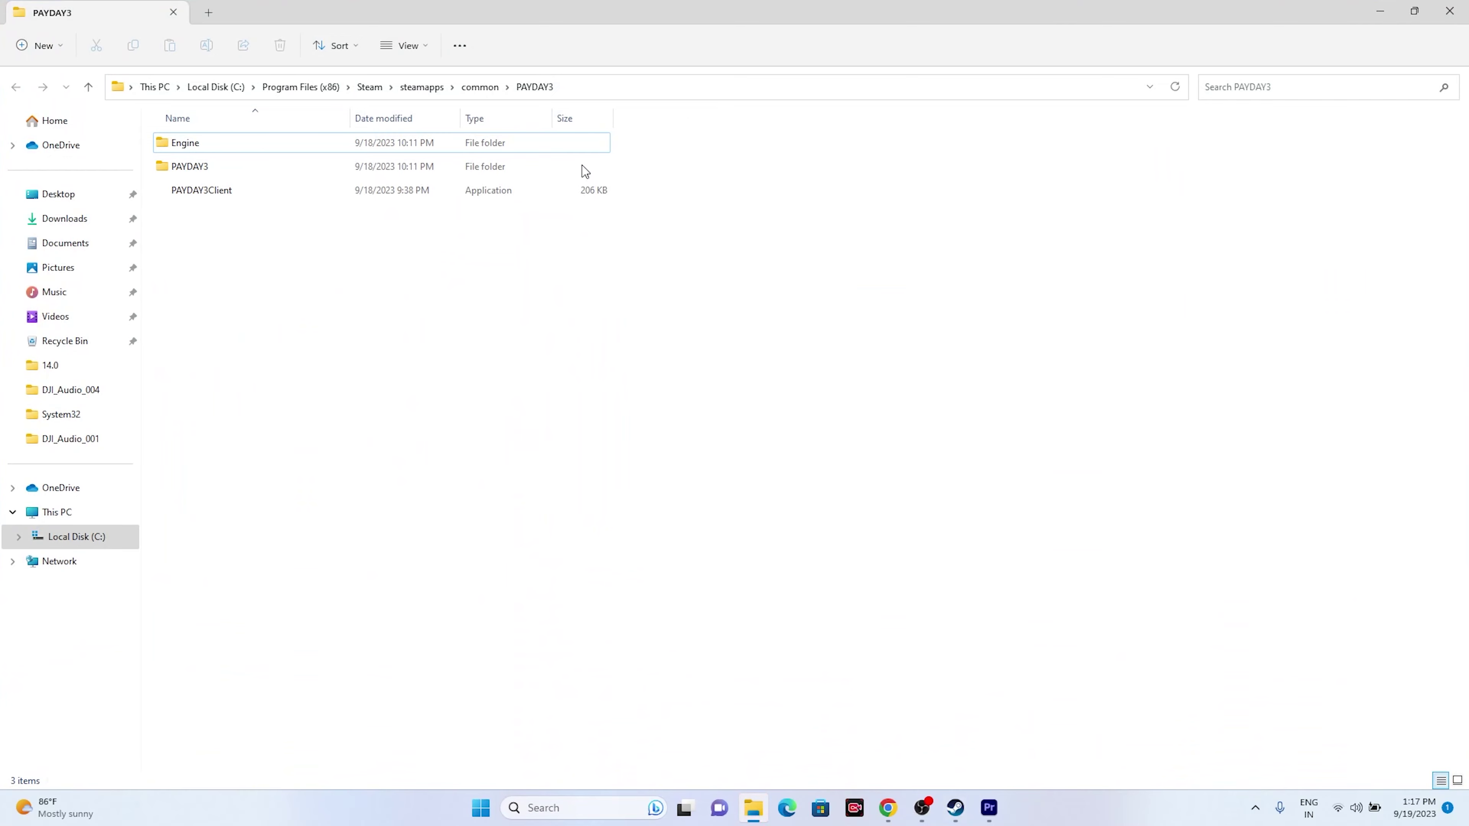
Browse to PAYDAY3 > Binaries > Win64 in the game folder and select the PAYDAY3Client-Win64-Shipping application
{"action": "double_click", "coordinate": [206, 170]}
{"action": "double_click", "coordinate": [196, 166]}
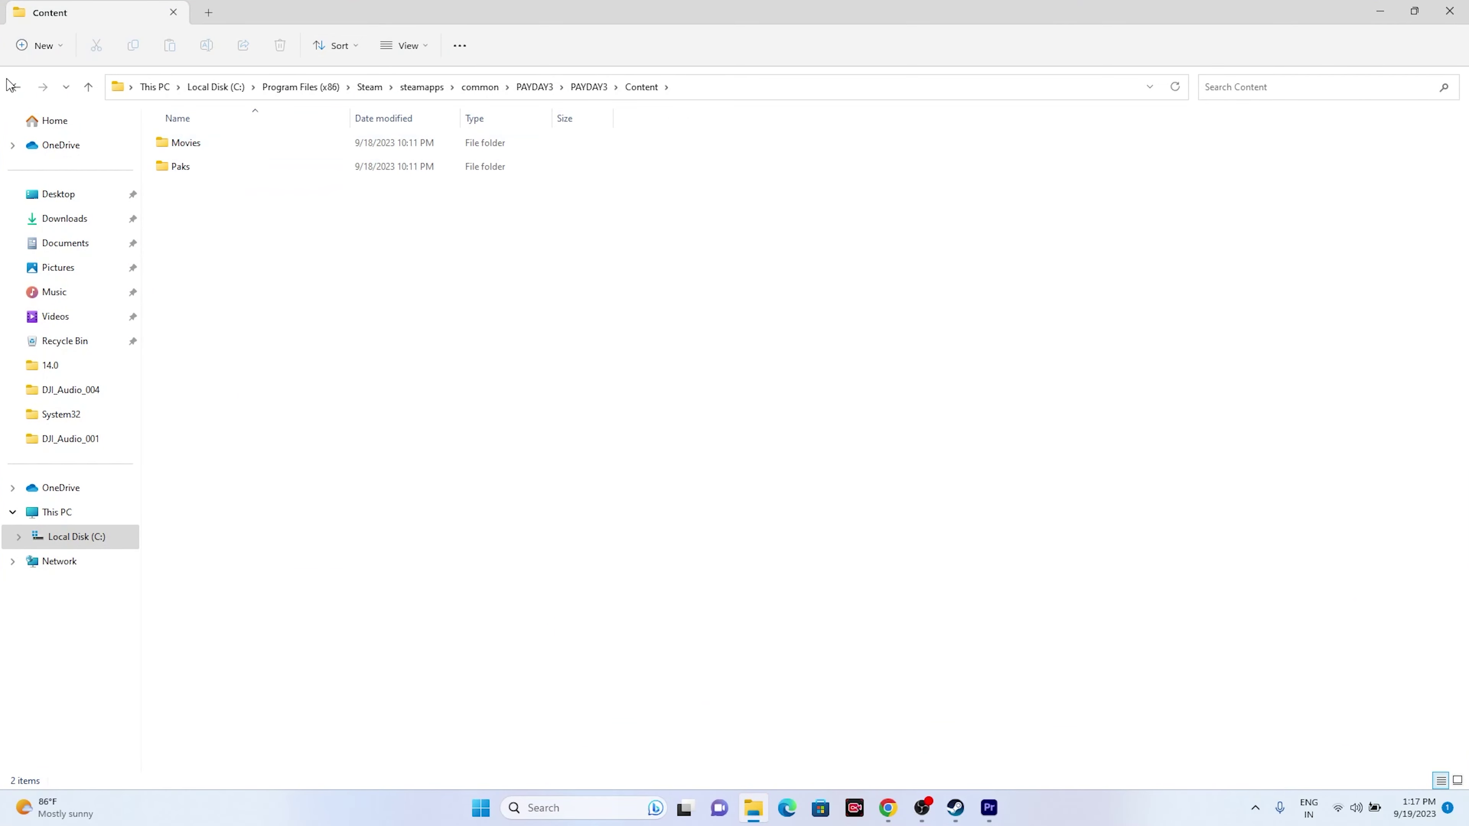
{"action": "left_click", "coordinate": [15, 87]}
{"action": "double_click", "coordinate": [237, 148]}
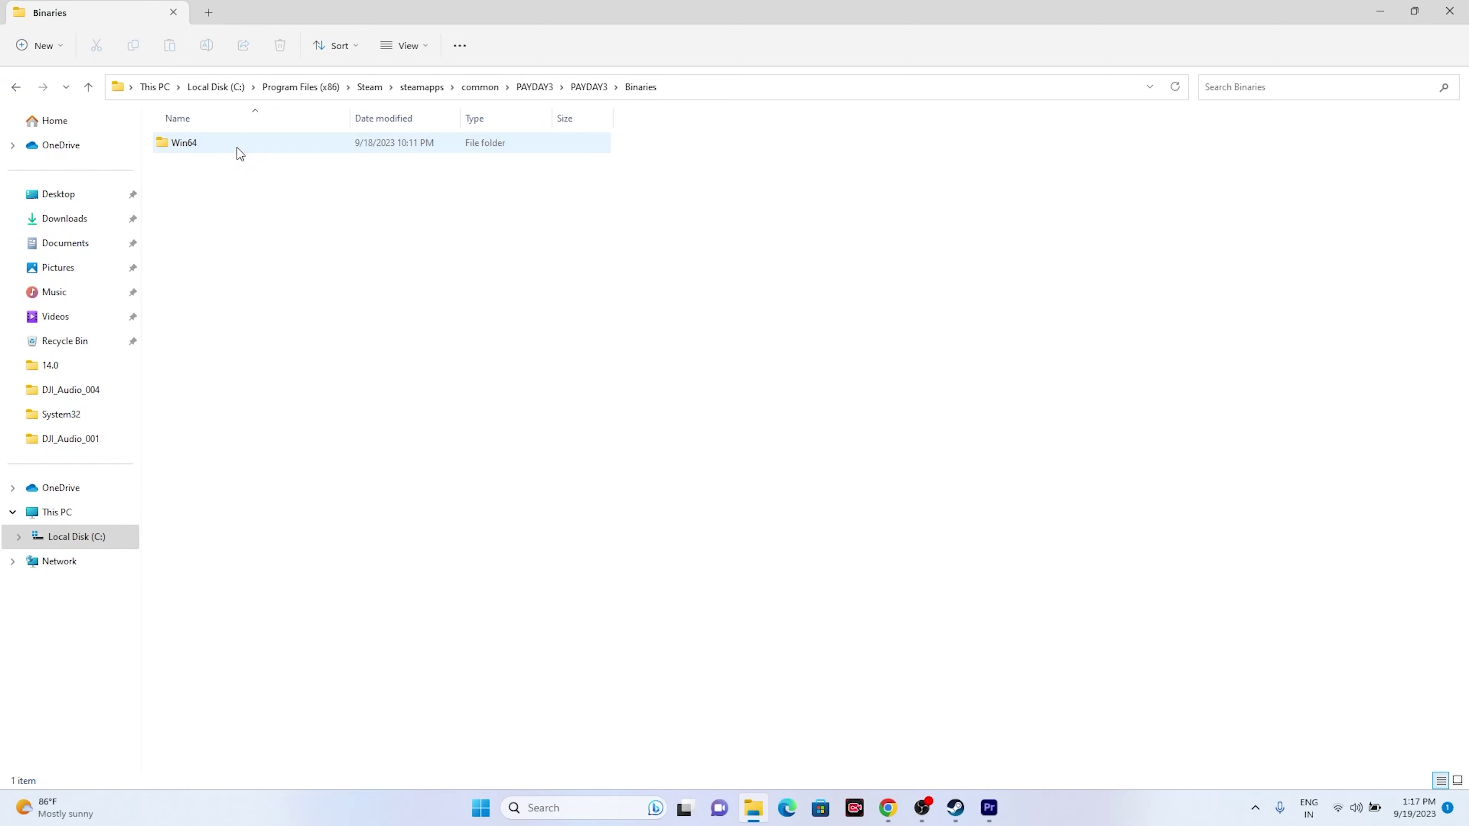
{"action": "double_click", "coordinate": [212, 148]}
{"action": "left_click", "coordinate": [296, 215]}
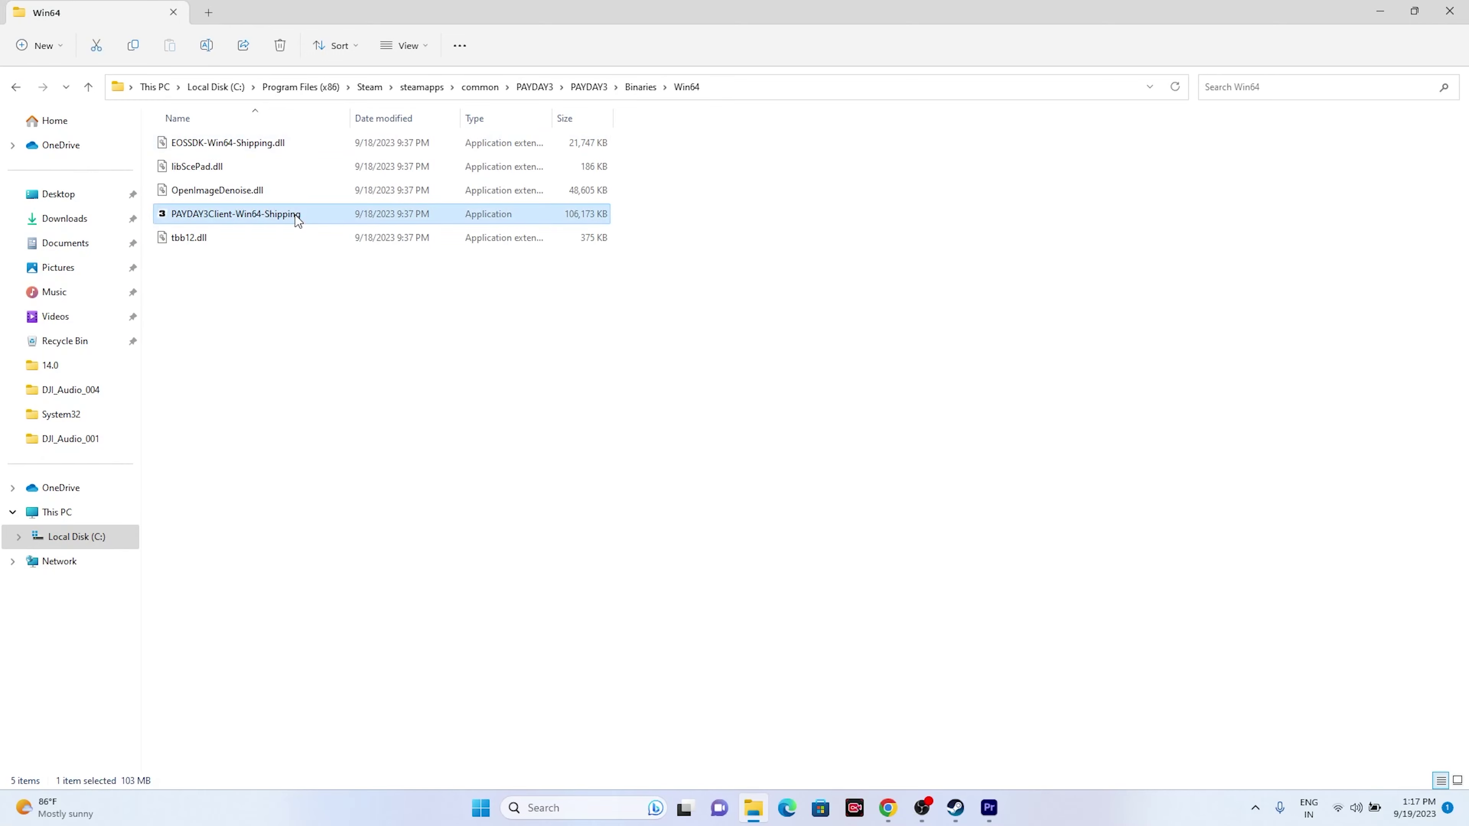
Set PAYDAY3Client-Win64-Shipping to run as an administrator in its compatibility properties and apply the setting
{"action": "right_click", "coordinate": [295, 214]}
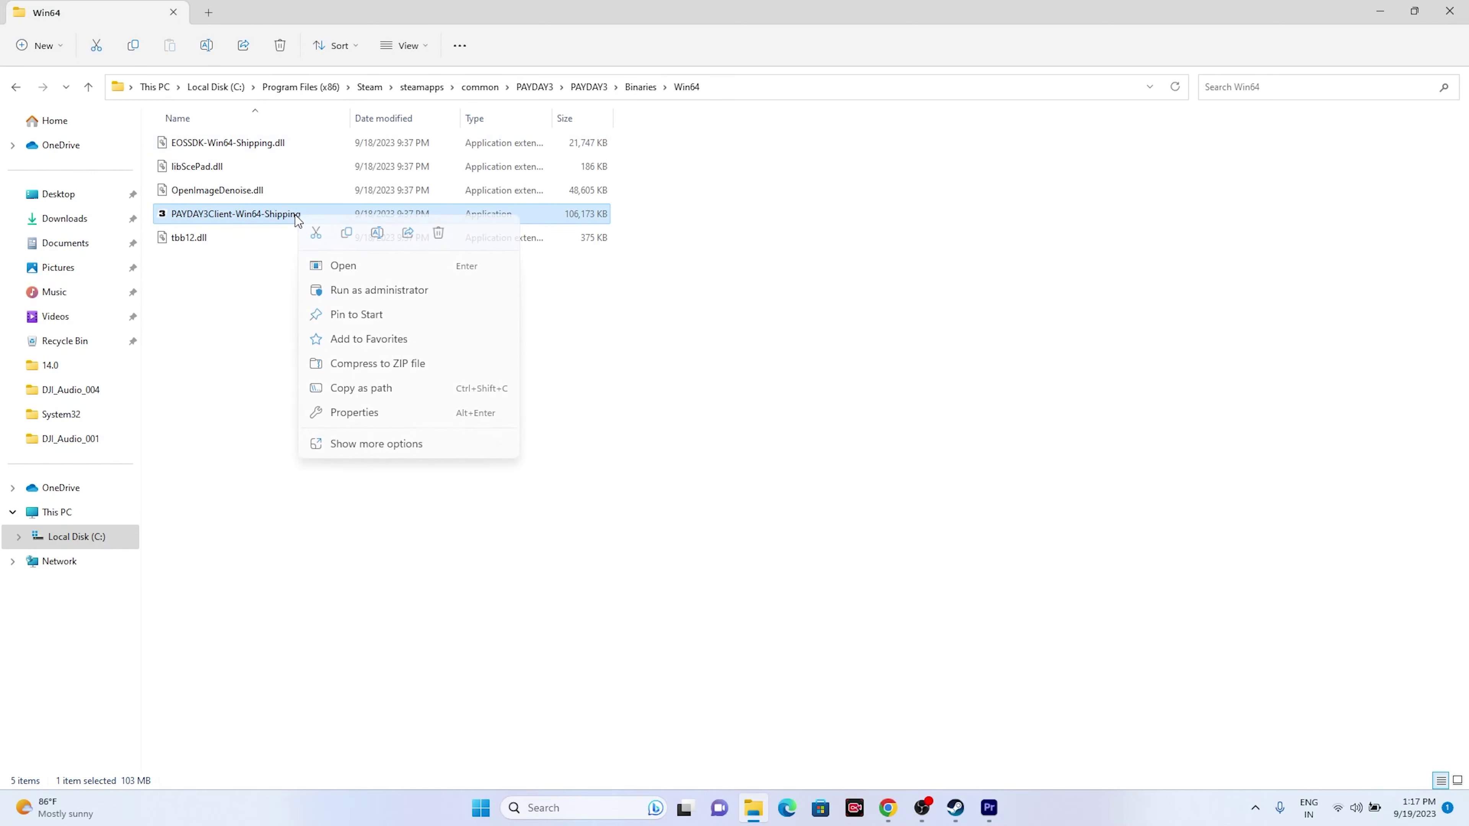
{"action": "left_click", "coordinate": [328, 443]}
{"action": "left_click", "coordinate": [361, 430]}
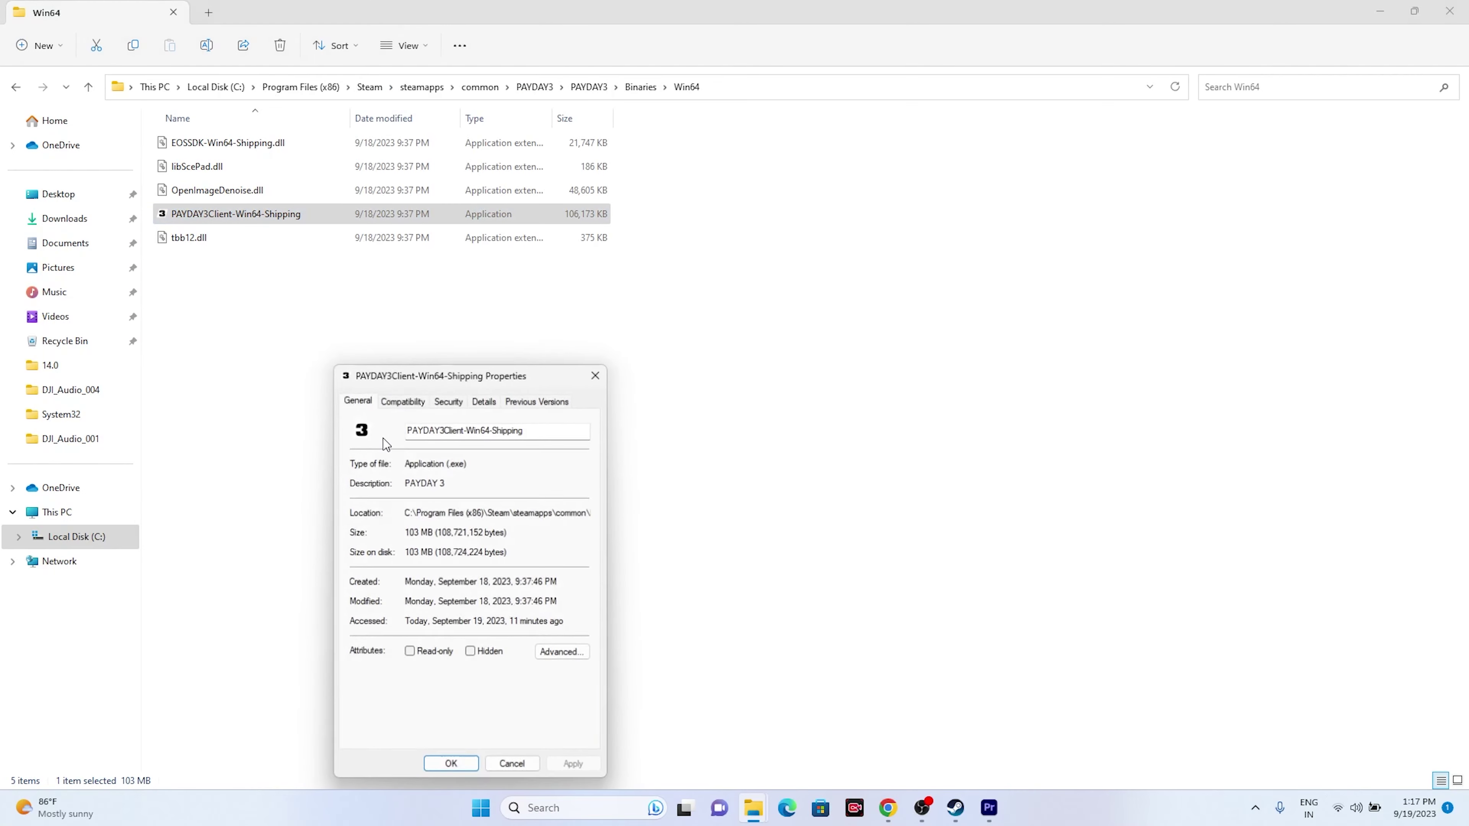
{"action": "left_click", "coordinate": [402, 399]}
{"action": "left_click", "coordinate": [361, 642]}
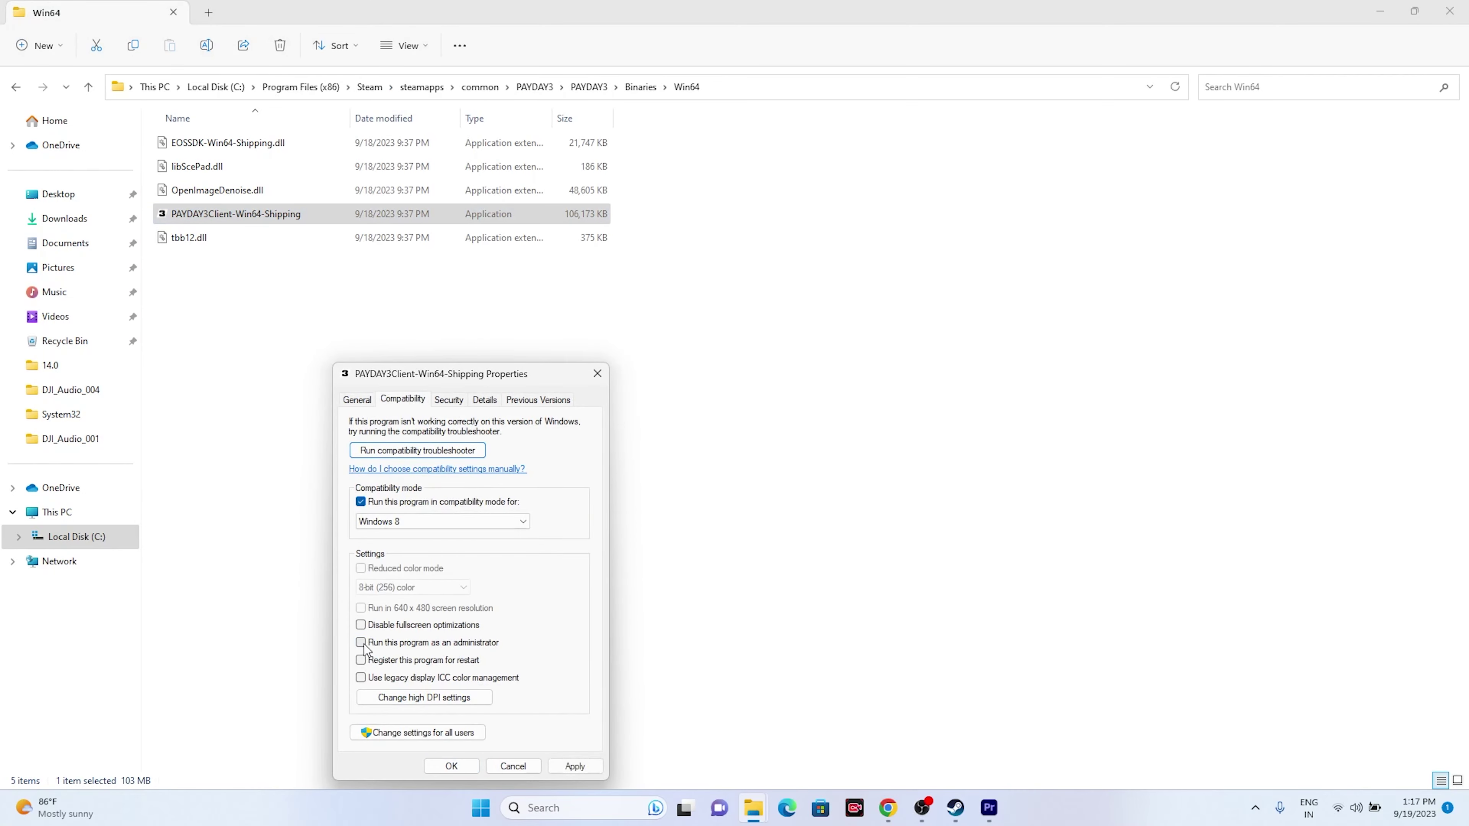
{"action": "left_click", "coordinate": [360, 642]}
{"action": "left_click", "coordinate": [570, 767]}
{"action": "left_click", "coordinate": [460, 766]}
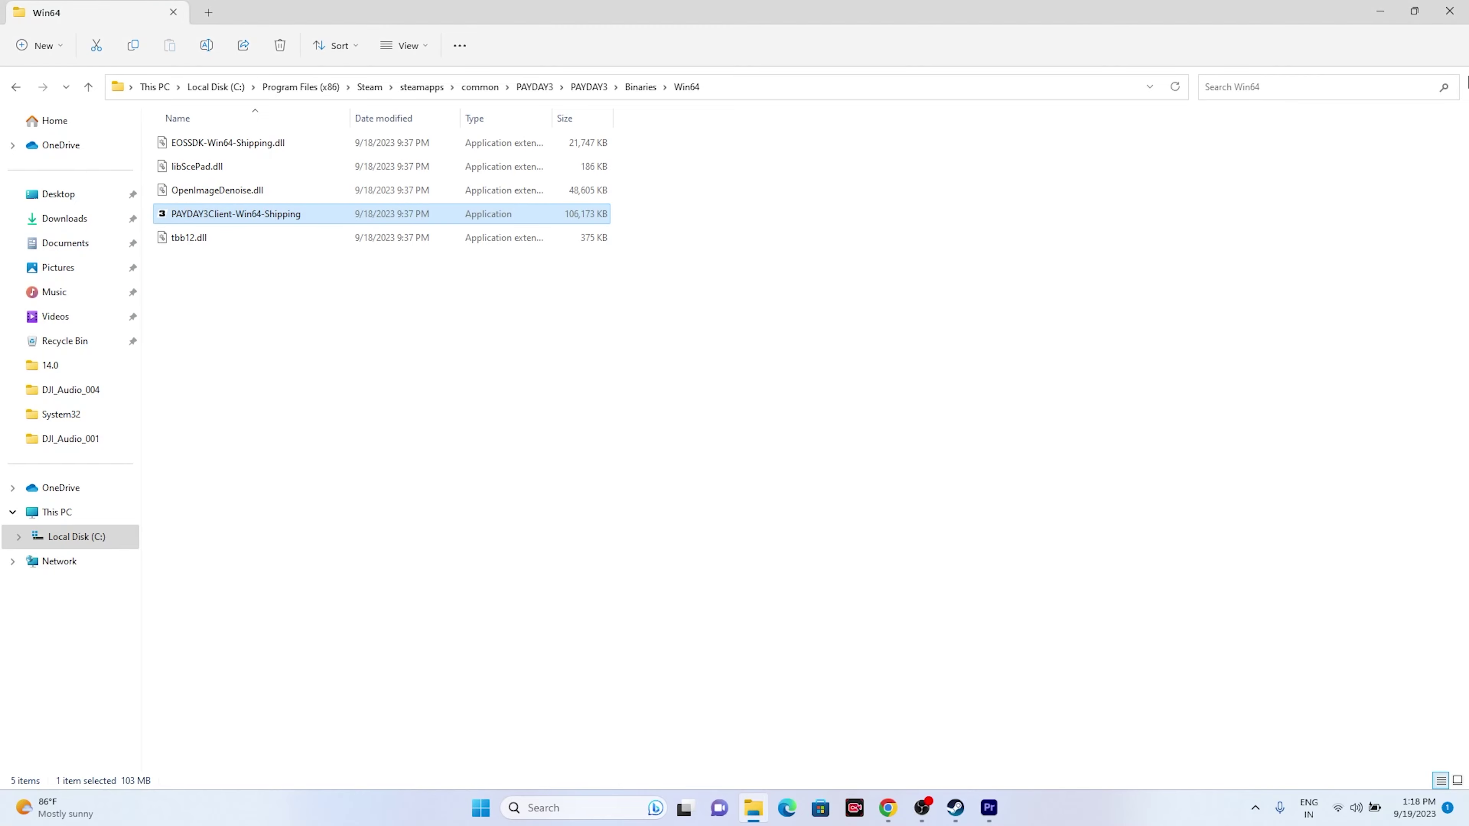
Close the game's folder window and return to the PAYDAY 3 page in Steam
{"action": "left_click", "coordinate": [1463, 7]}
{"action": "left_click", "coordinate": [1041, 177]}
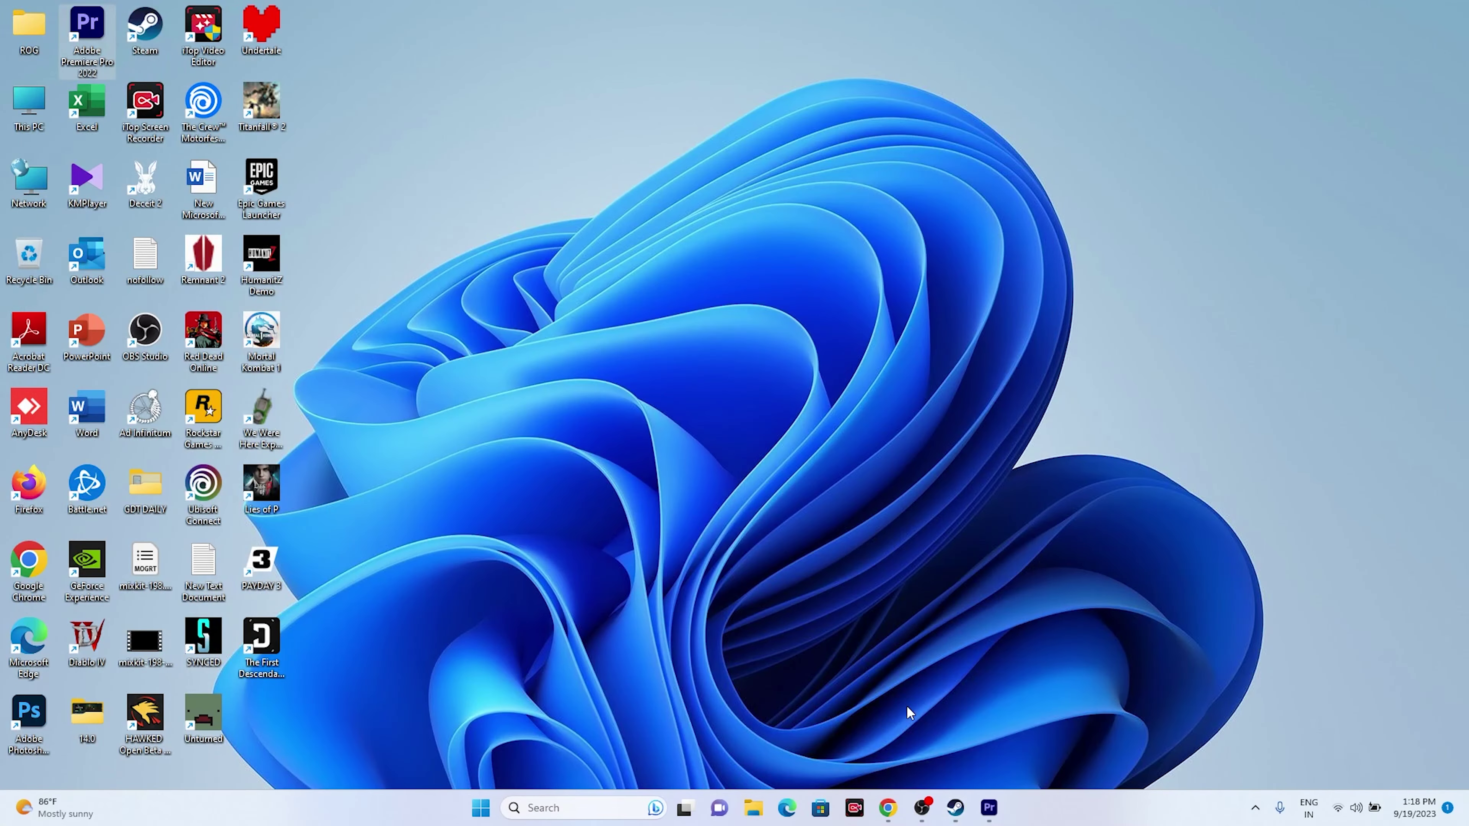
{"action": "left_click", "coordinate": [955, 809]}
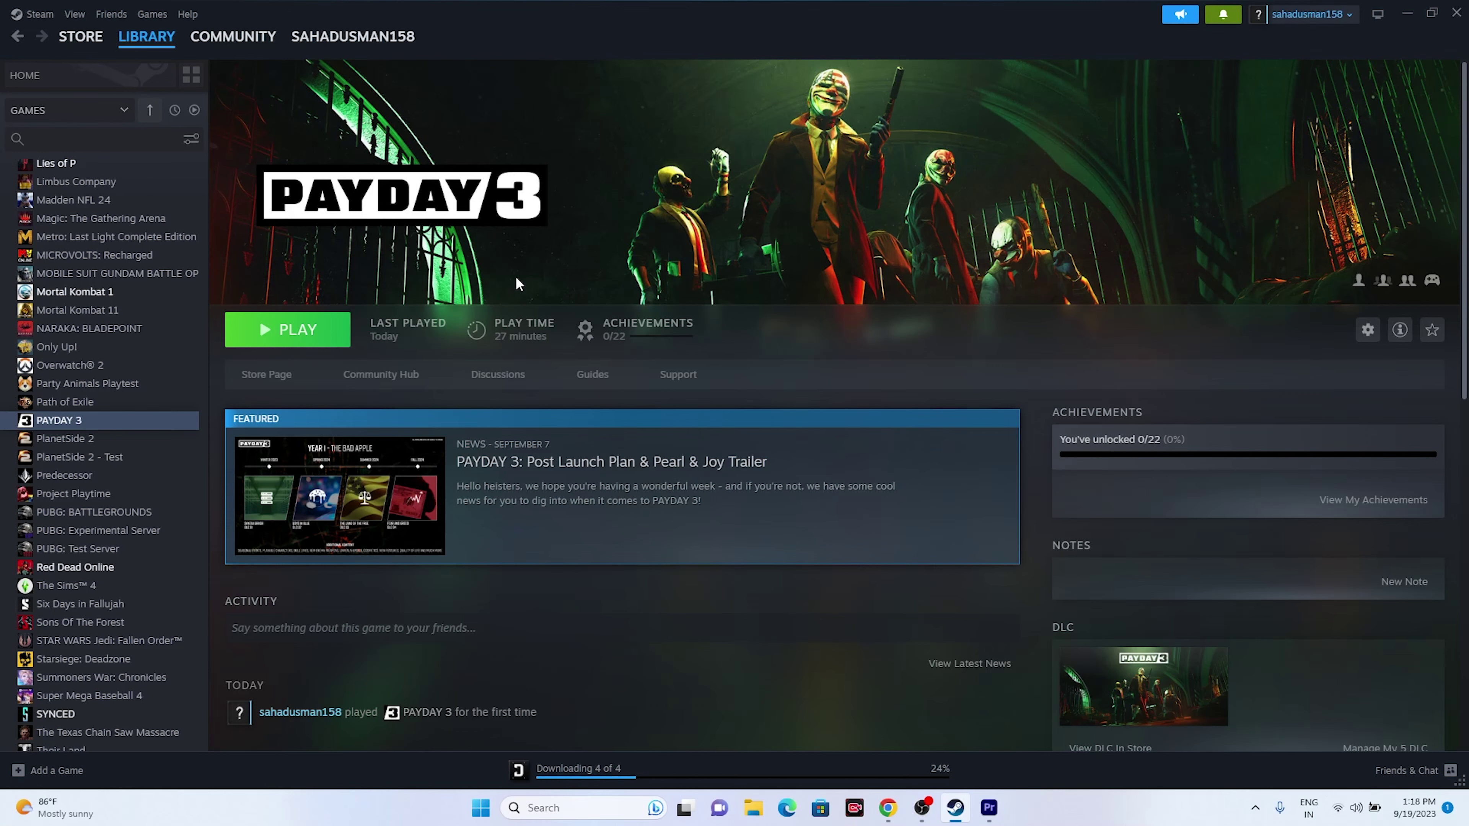
Switch to Chrome and examine the latest GeForce Game Ready Driver results on NVIDIA's driver page
{"action": "left_click", "coordinate": [888, 808]}
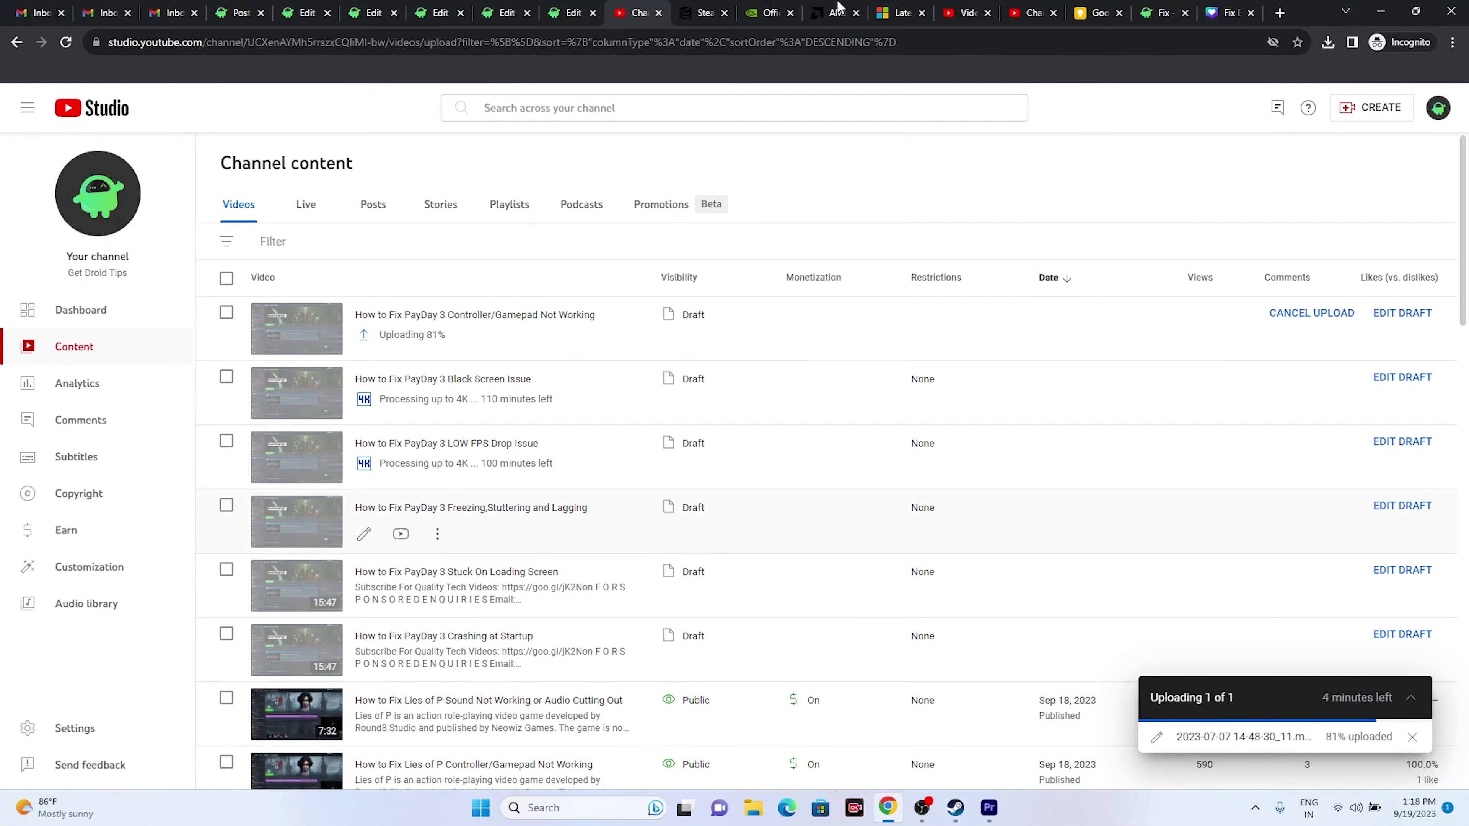
{"action": "left_click", "coordinate": [754, 8]}
{"action": "left_click", "coordinate": [827, 10]}
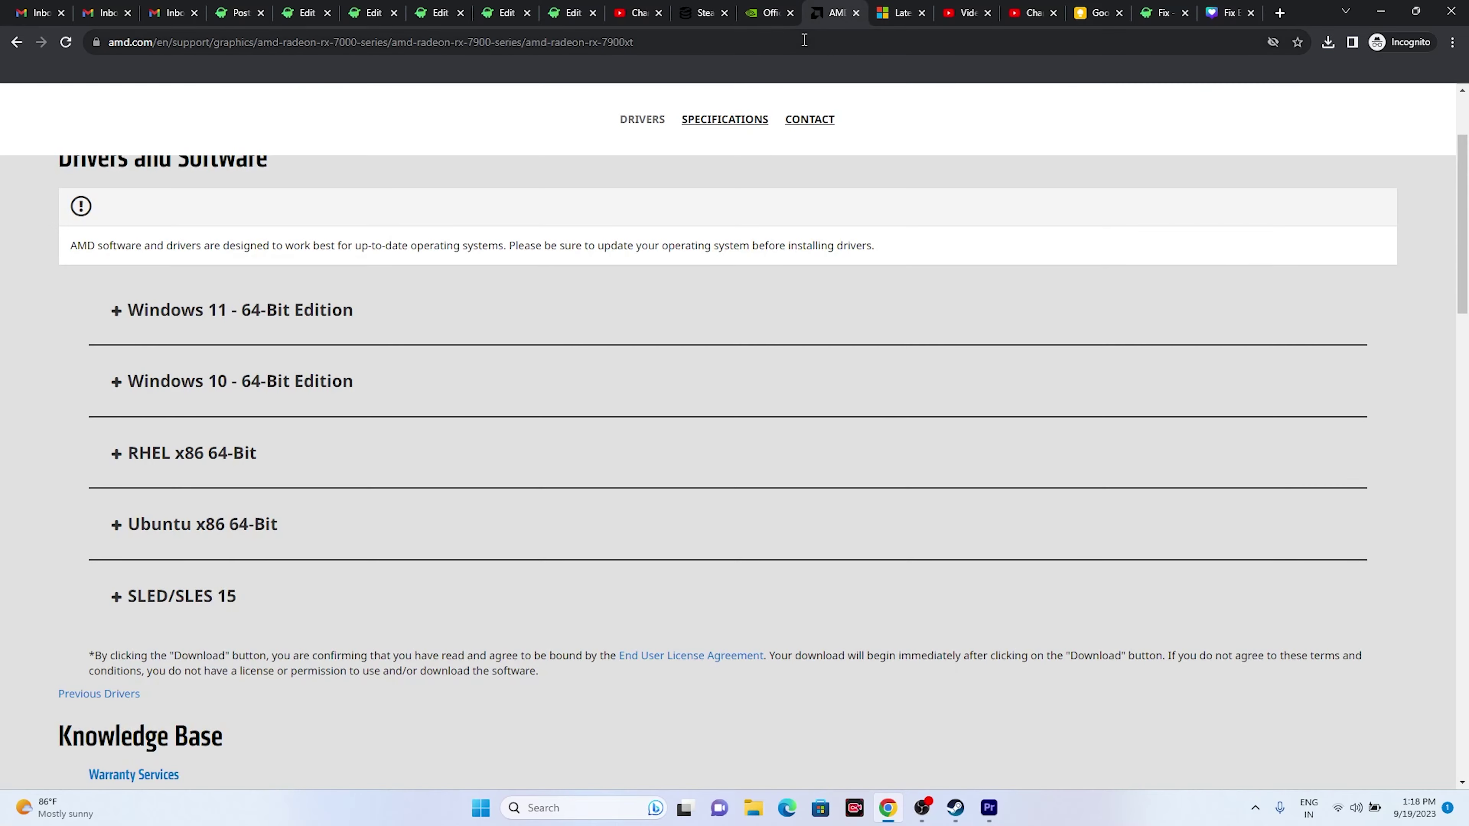
{"action": "left_click", "coordinate": [766, 13]}
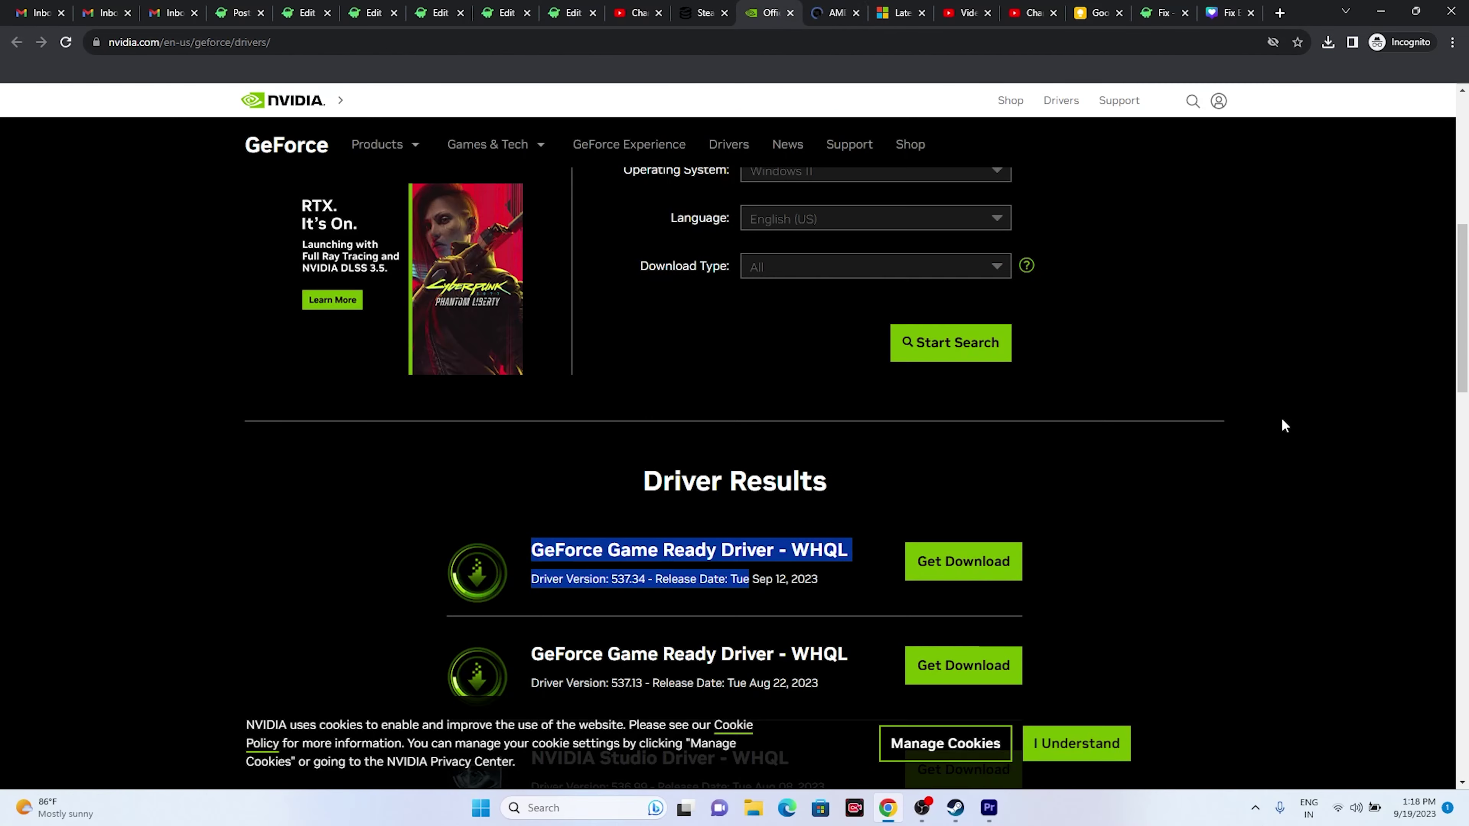
{"action": "scroll", "coordinate": [1301, 408], "scroll_direction": "up", "scroll_amount": 6}
{"action": "scroll", "coordinate": [1319, 403], "scroll_direction": "up", "scroll_amount": 2}
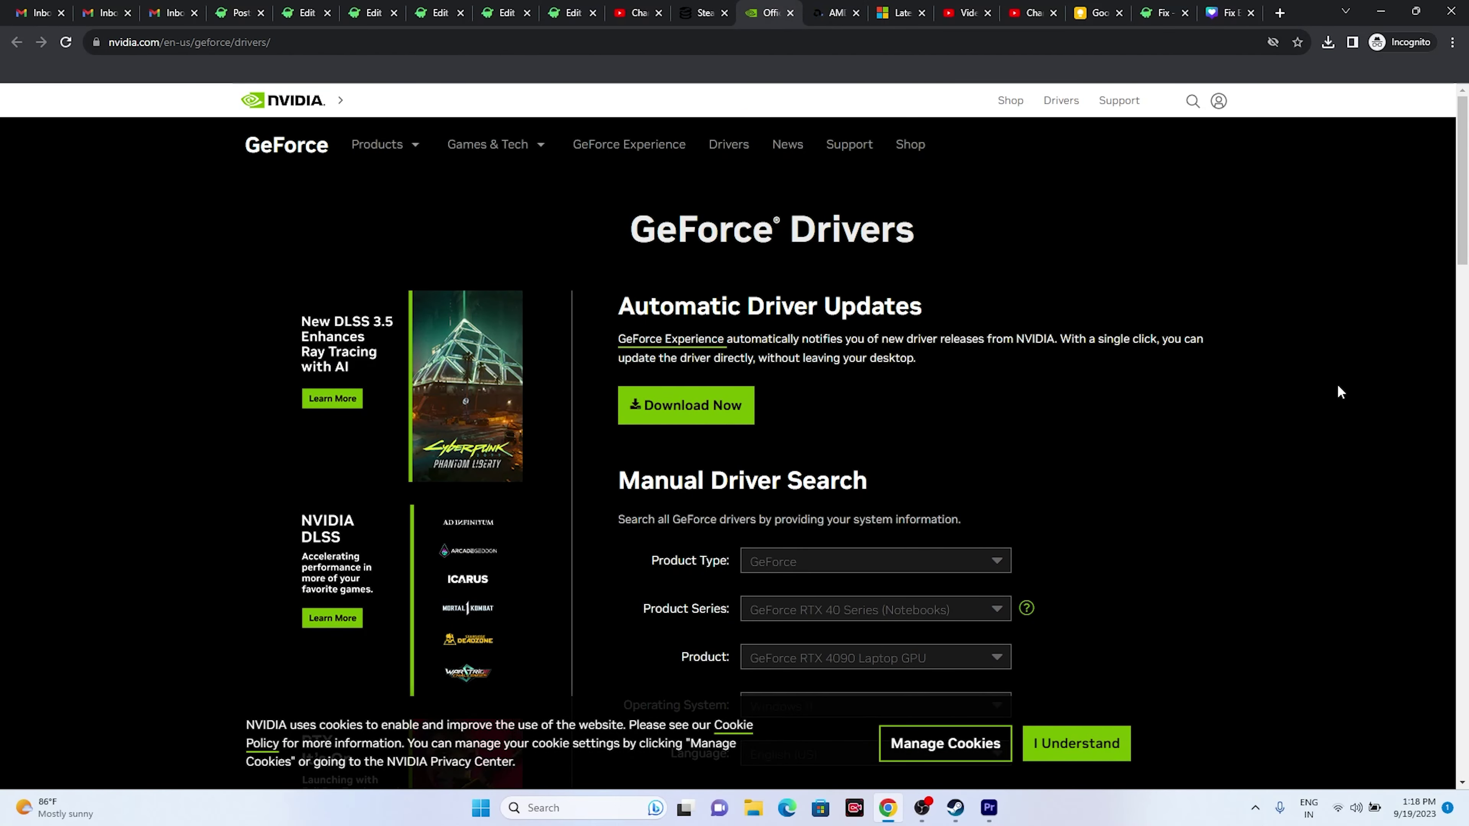
{"action": "scroll", "coordinate": [1340, 392], "scroll_direction": "down", "scroll_amount": 5}
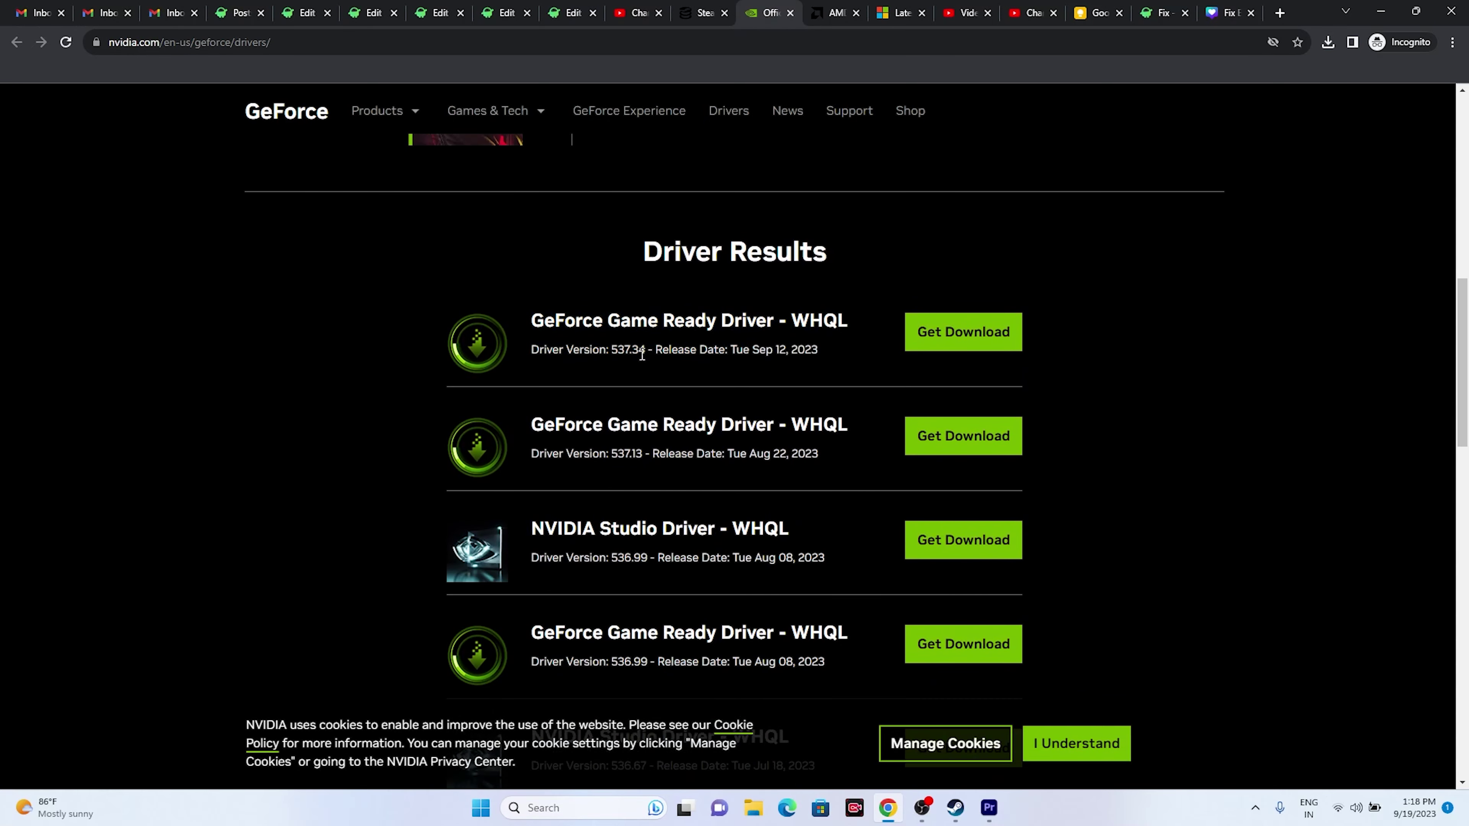
{"action": "left_click_drag", "start_coordinate": [533, 350], "coordinate": [646, 348]}
{"action": "left_click", "coordinate": [730, 351]}
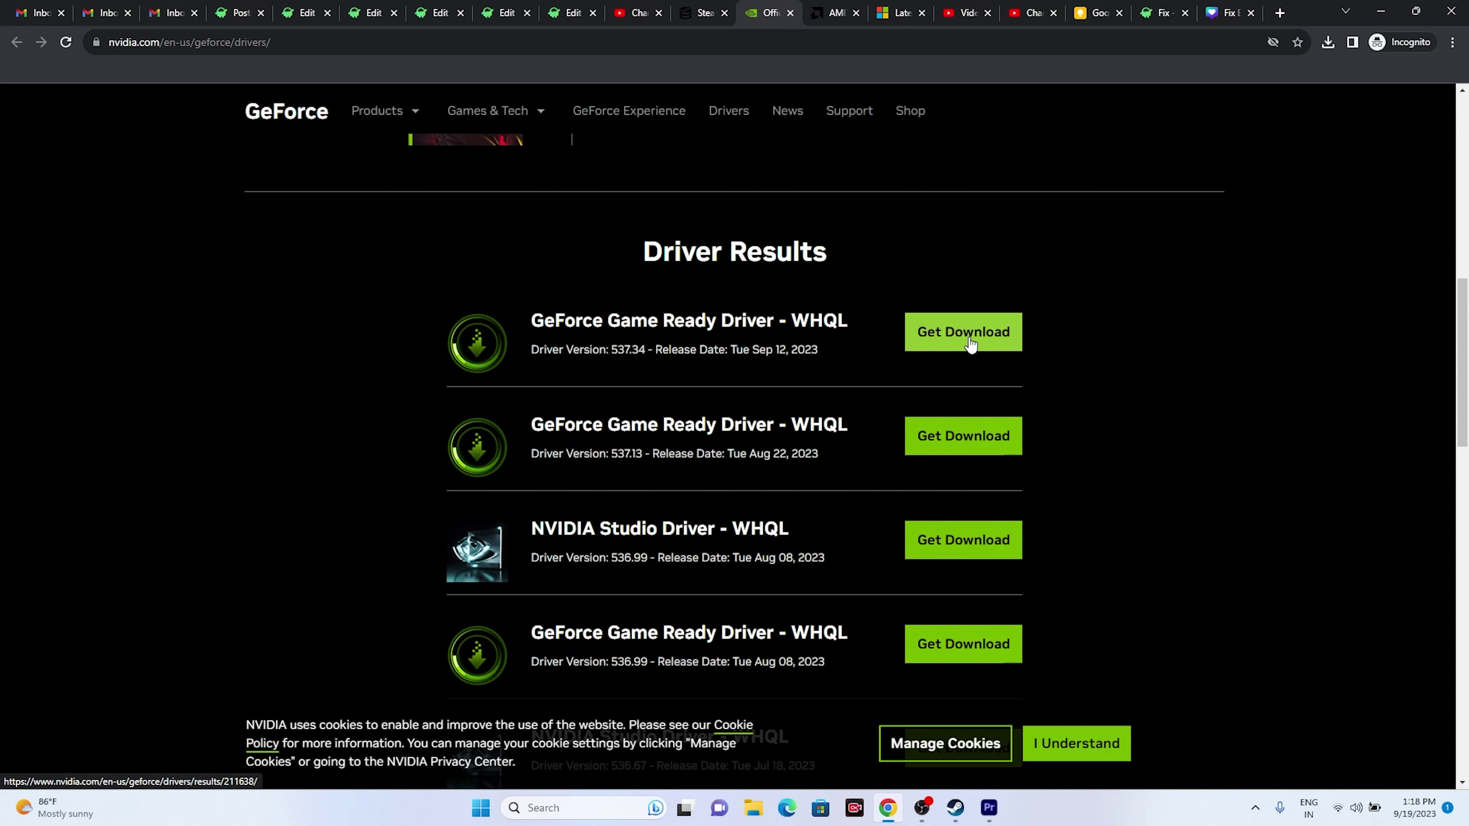
Look up the AMD Radeon RX 7900 XT drivers on AMD's support site, view the operating system list, and minimize Chrome
{"action": "left_click", "coordinate": [837, 12]}
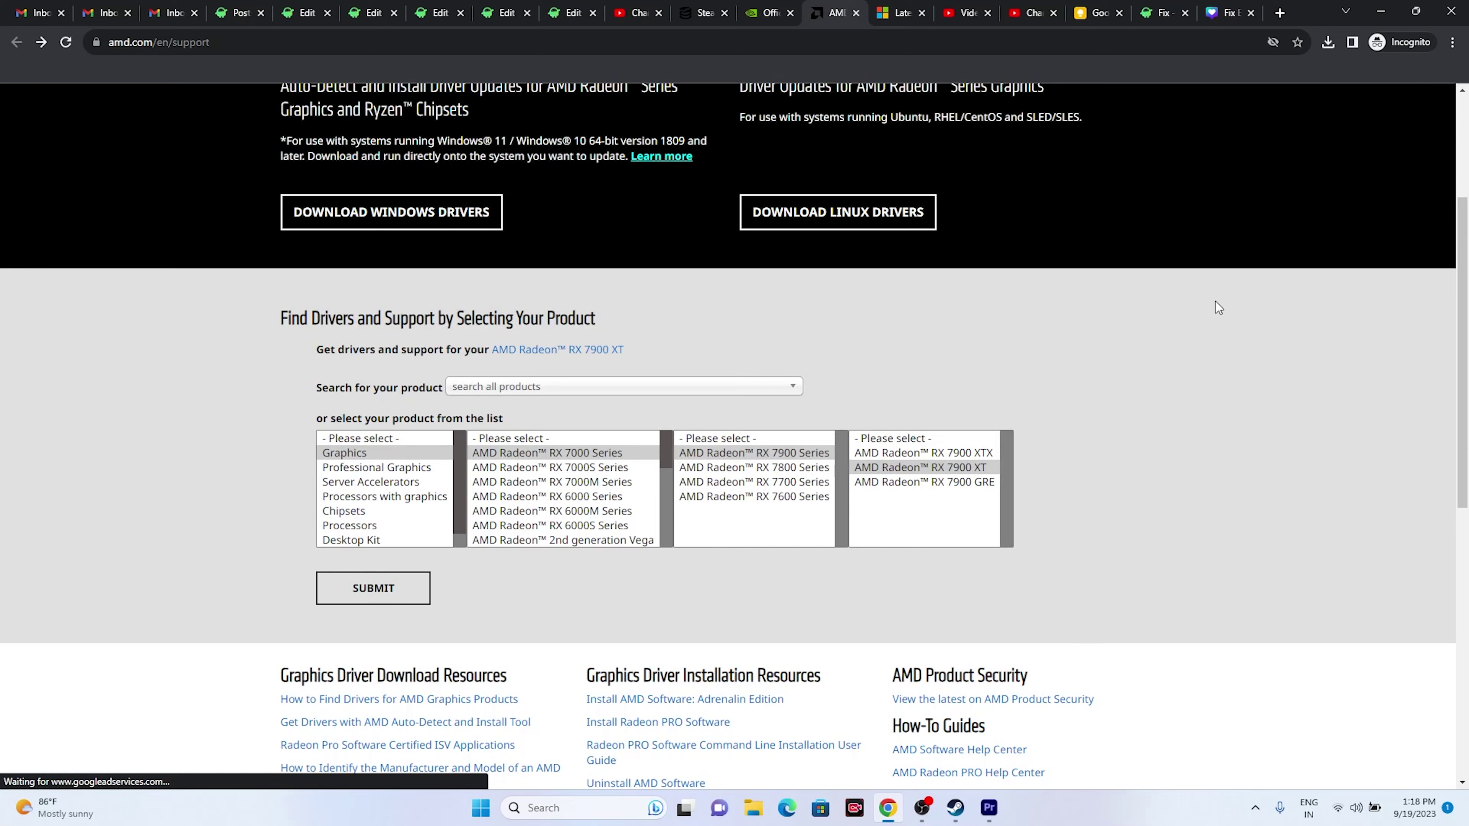
{"action": "scroll", "coordinate": [1215, 302], "scroll_direction": "up", "scroll_amount": 3}
{"action": "scroll", "coordinate": [636, 475], "scroll_direction": "down", "scroll_amount": 3}
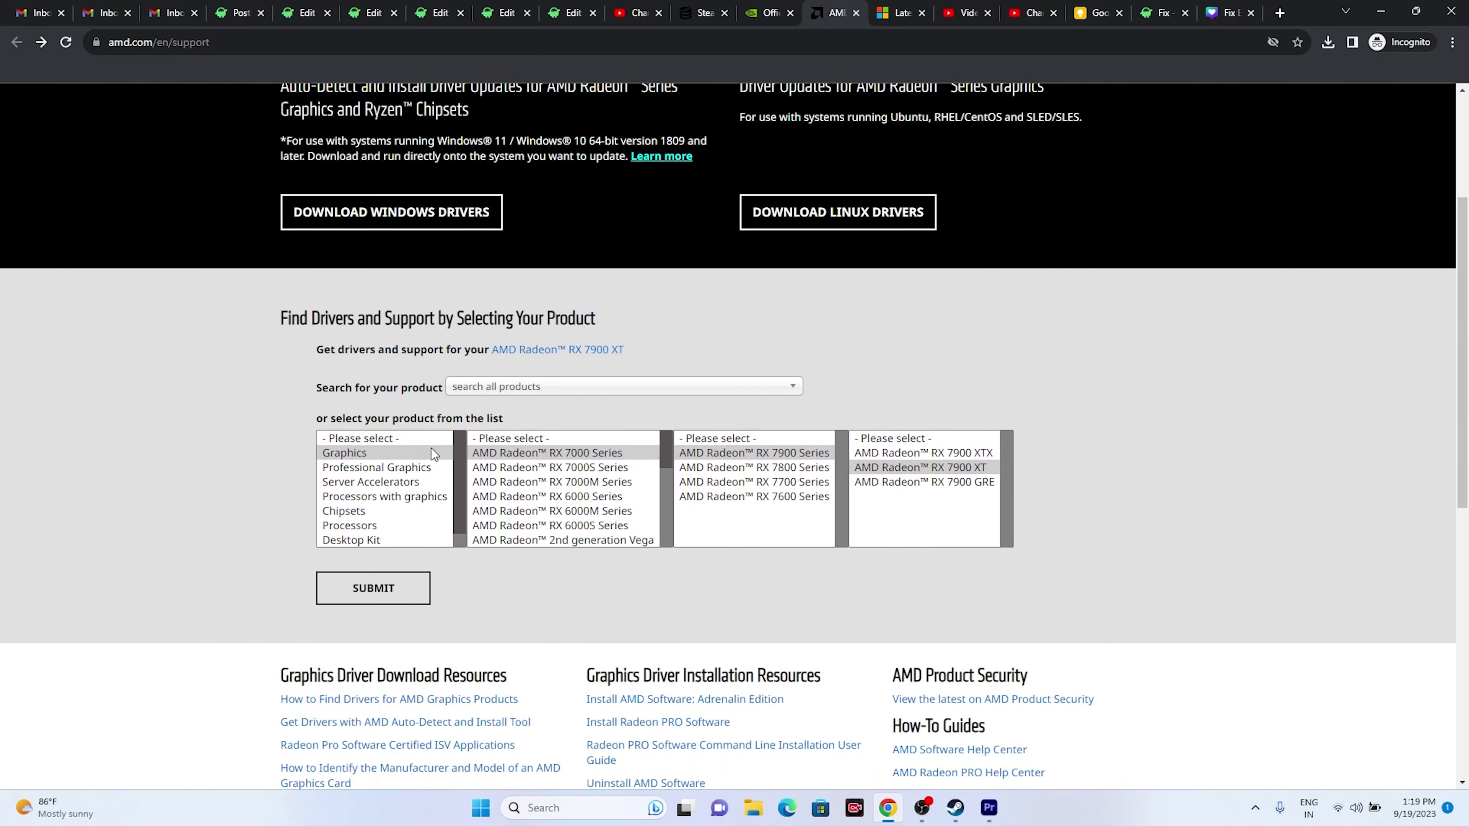
{"action": "left_click", "coordinate": [431, 451]}
{"action": "left_click", "coordinate": [403, 586]}
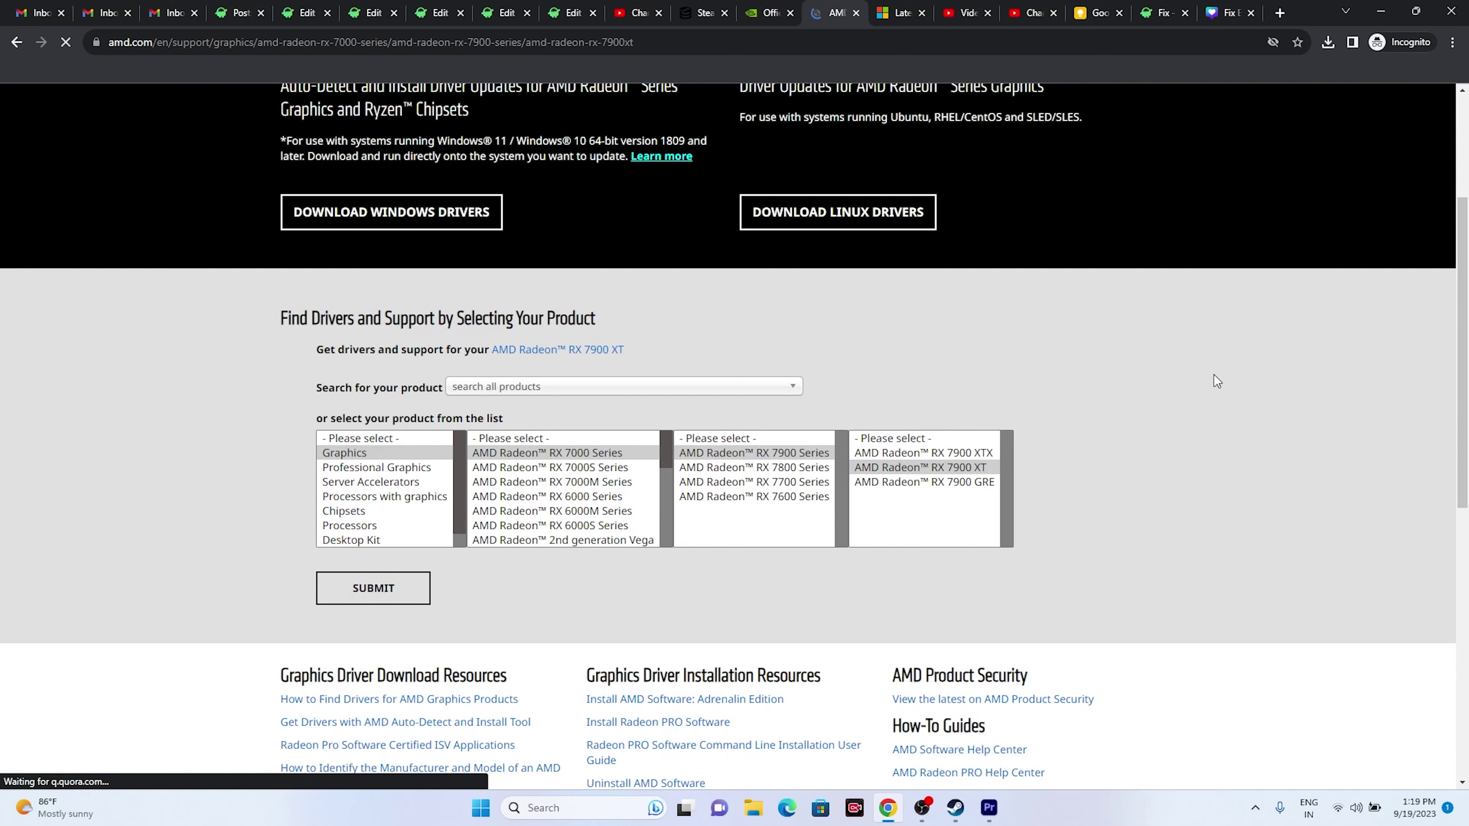
{"action": "scroll", "coordinate": [1214, 372], "scroll_direction": "down", "scroll_amount": 2}
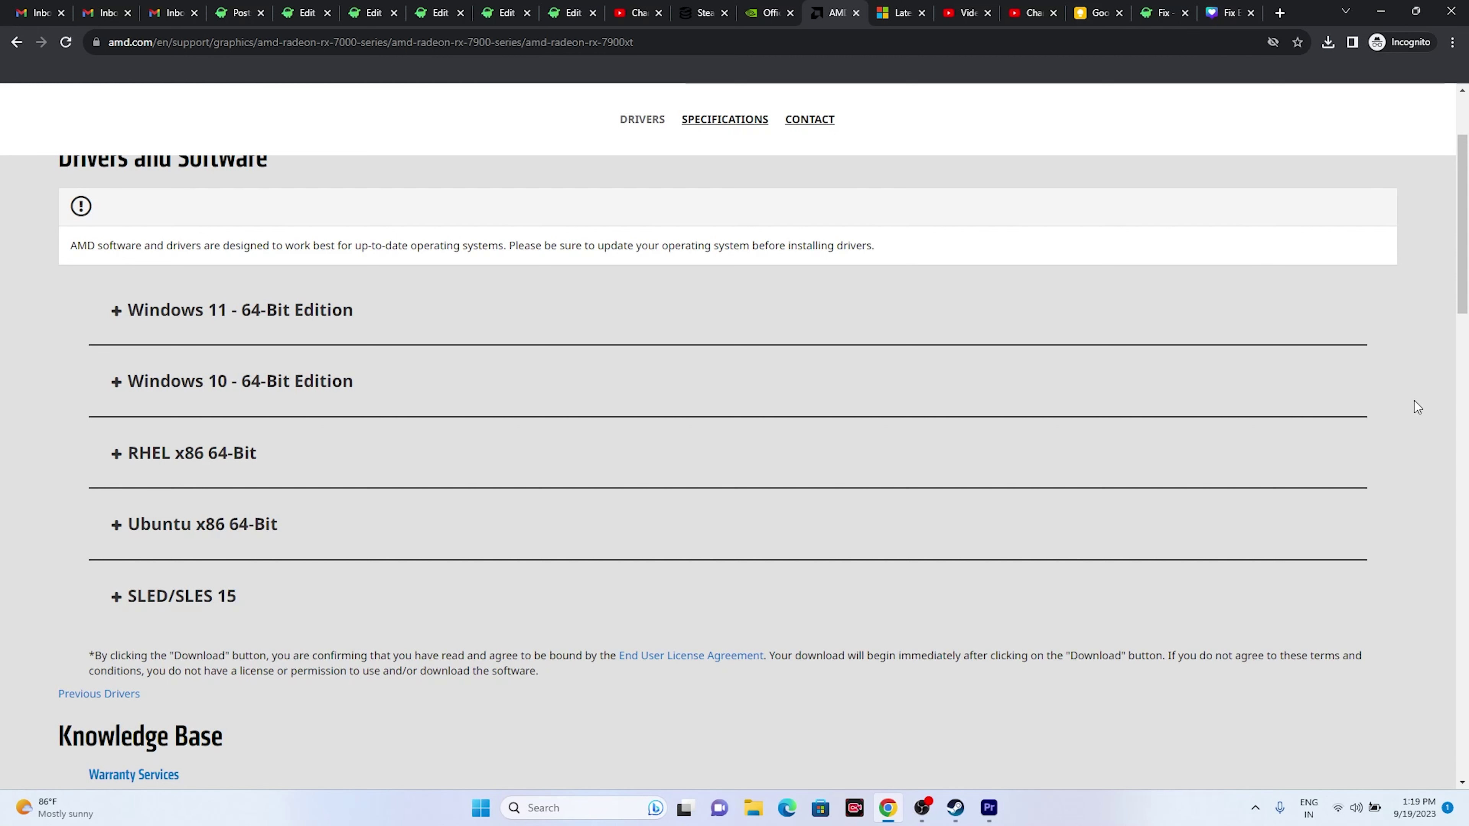
{"action": "left_click", "coordinate": [1381, 12]}
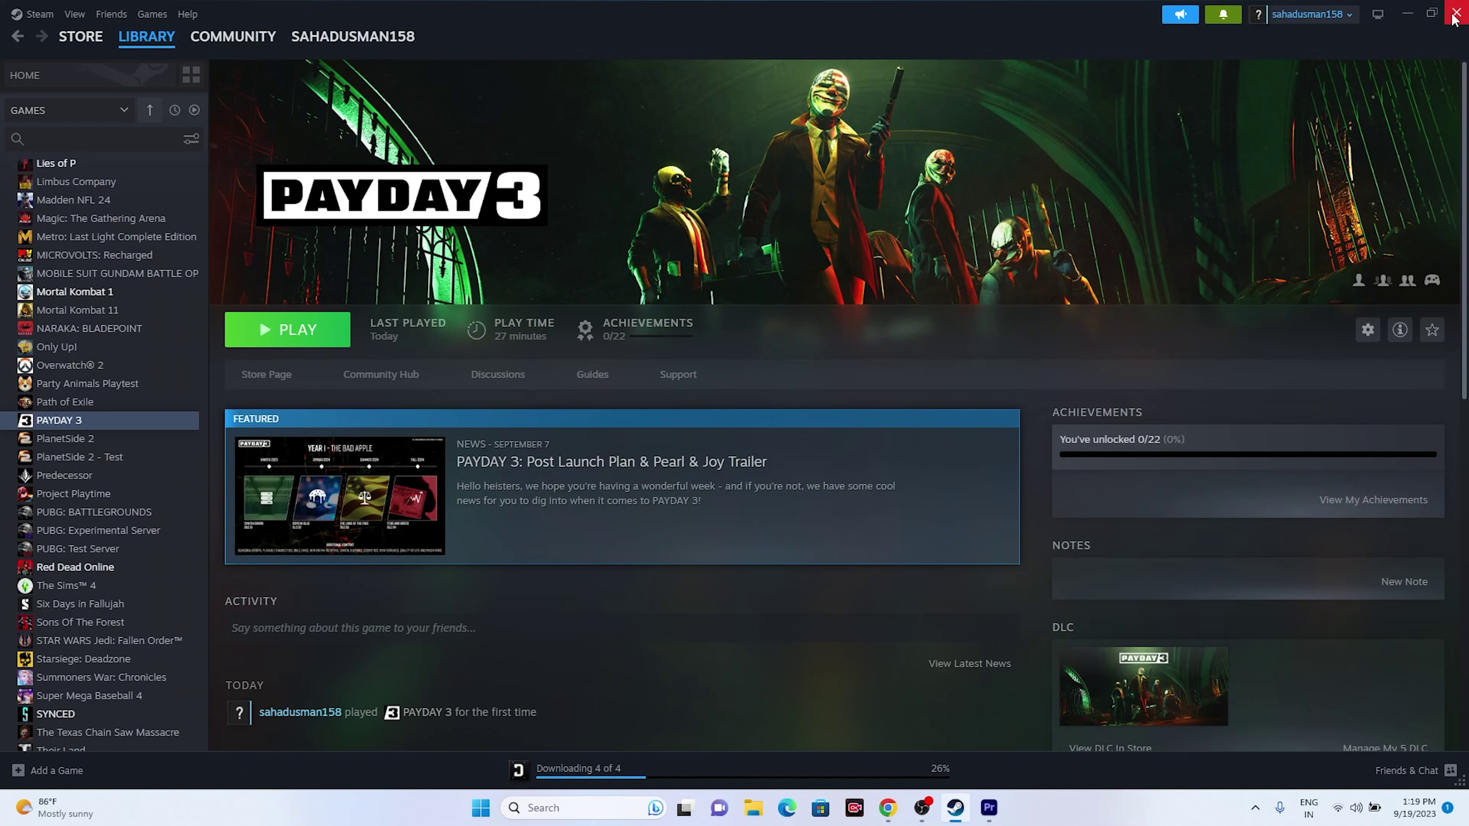
{"action": "left_click", "coordinate": [40, 14]}
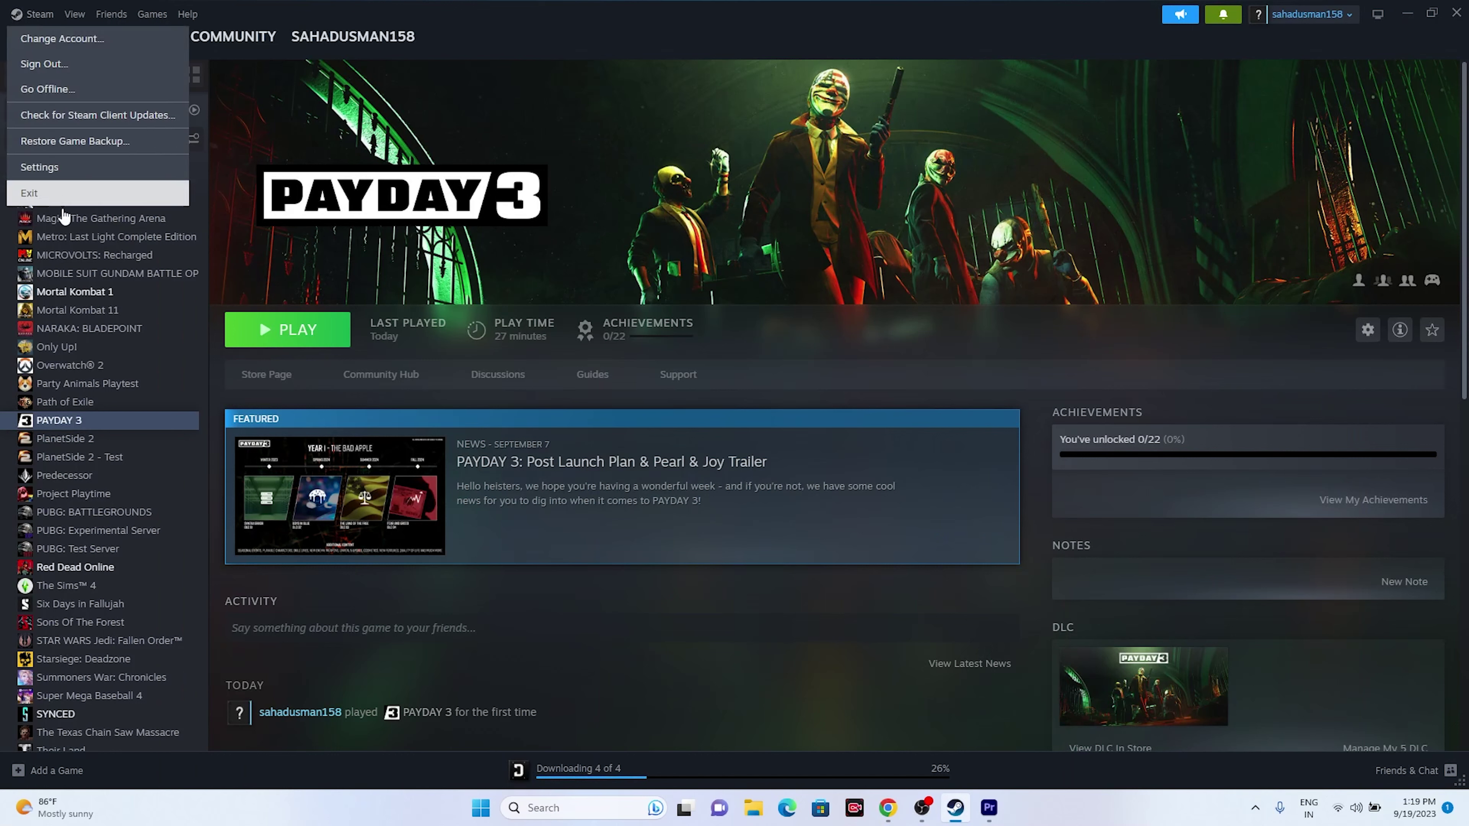
{"action": "left_click", "coordinate": [809, 239]}
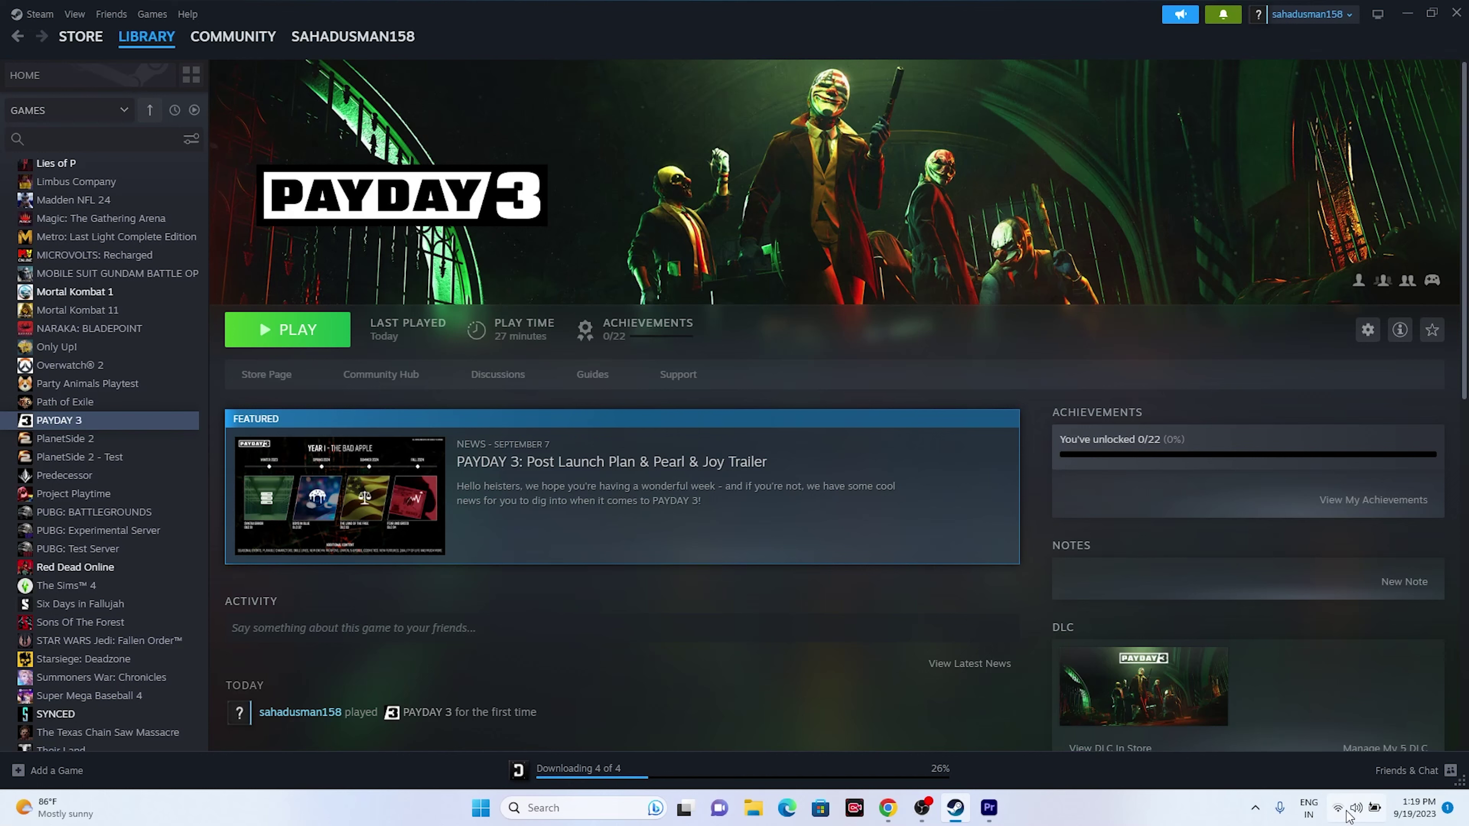
Lower the Windows system volume to zero and raise it to 100
{"action": "left_click", "coordinate": [1362, 813]}
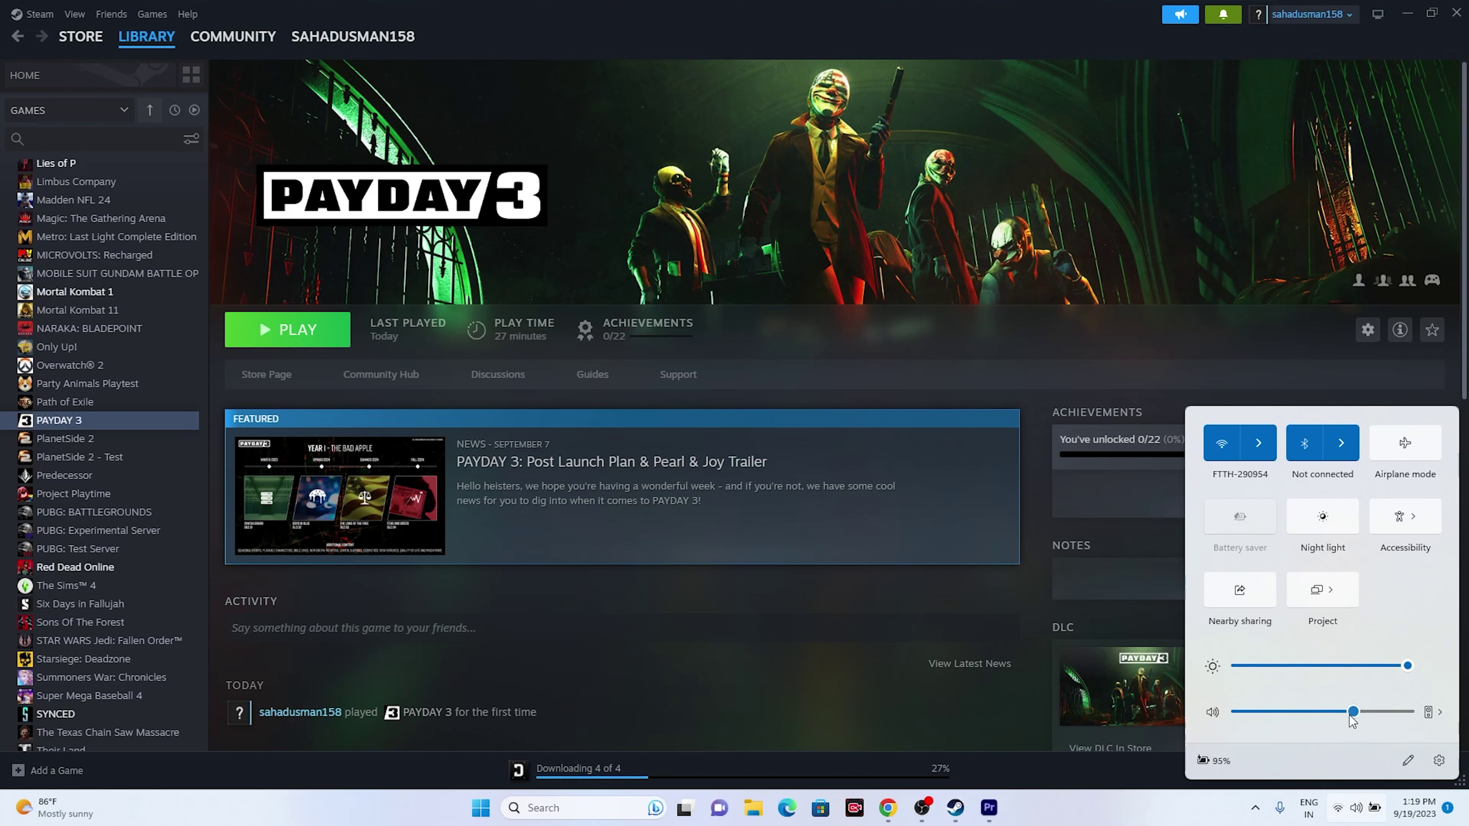
{"action": "left_click_drag", "start_coordinate": [1353, 713], "coordinate": [1234, 716]}
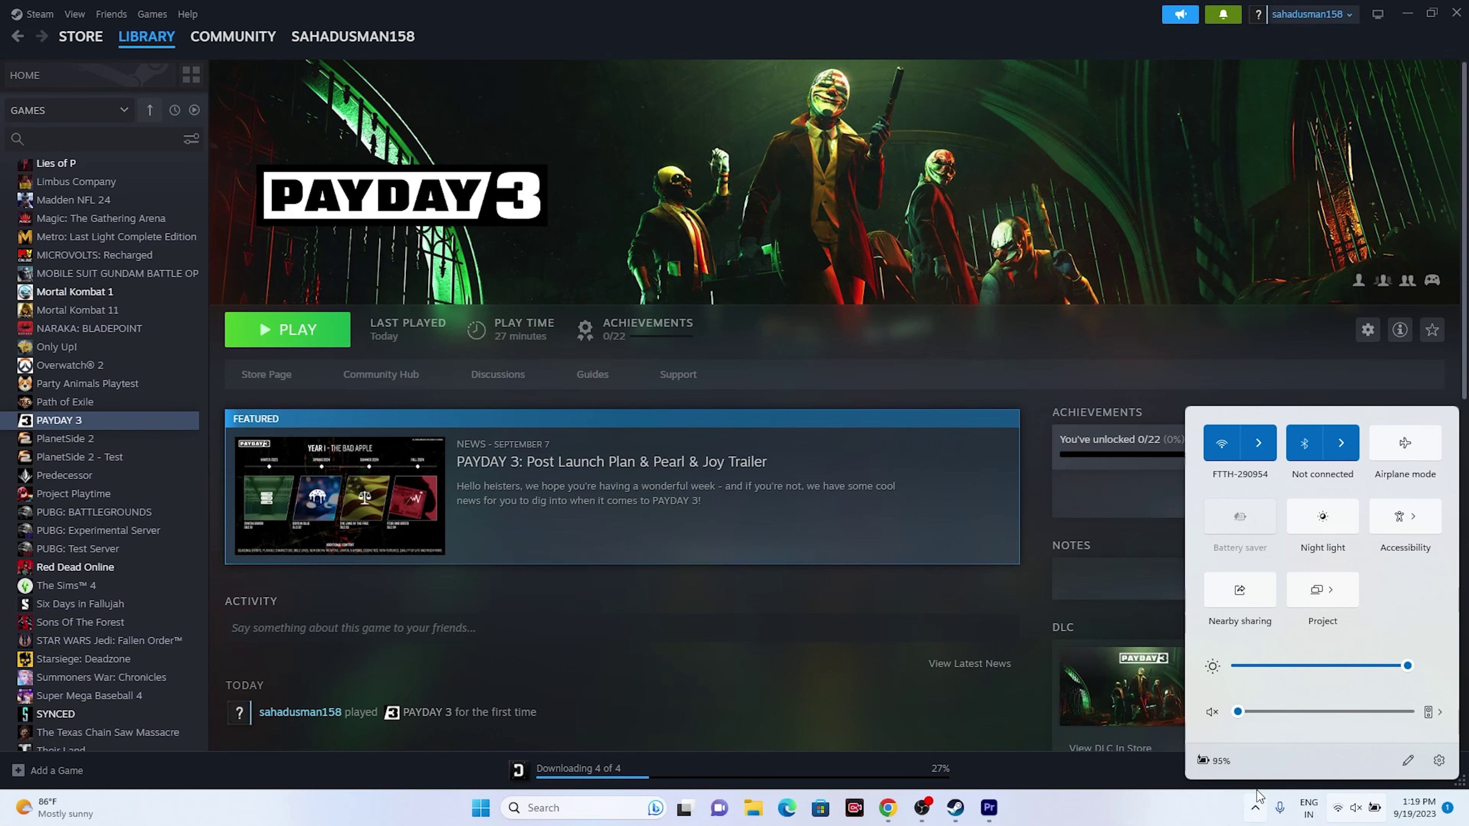
{"action": "left_click_drag", "start_coordinate": [1241, 710], "coordinate": [1423, 725]}
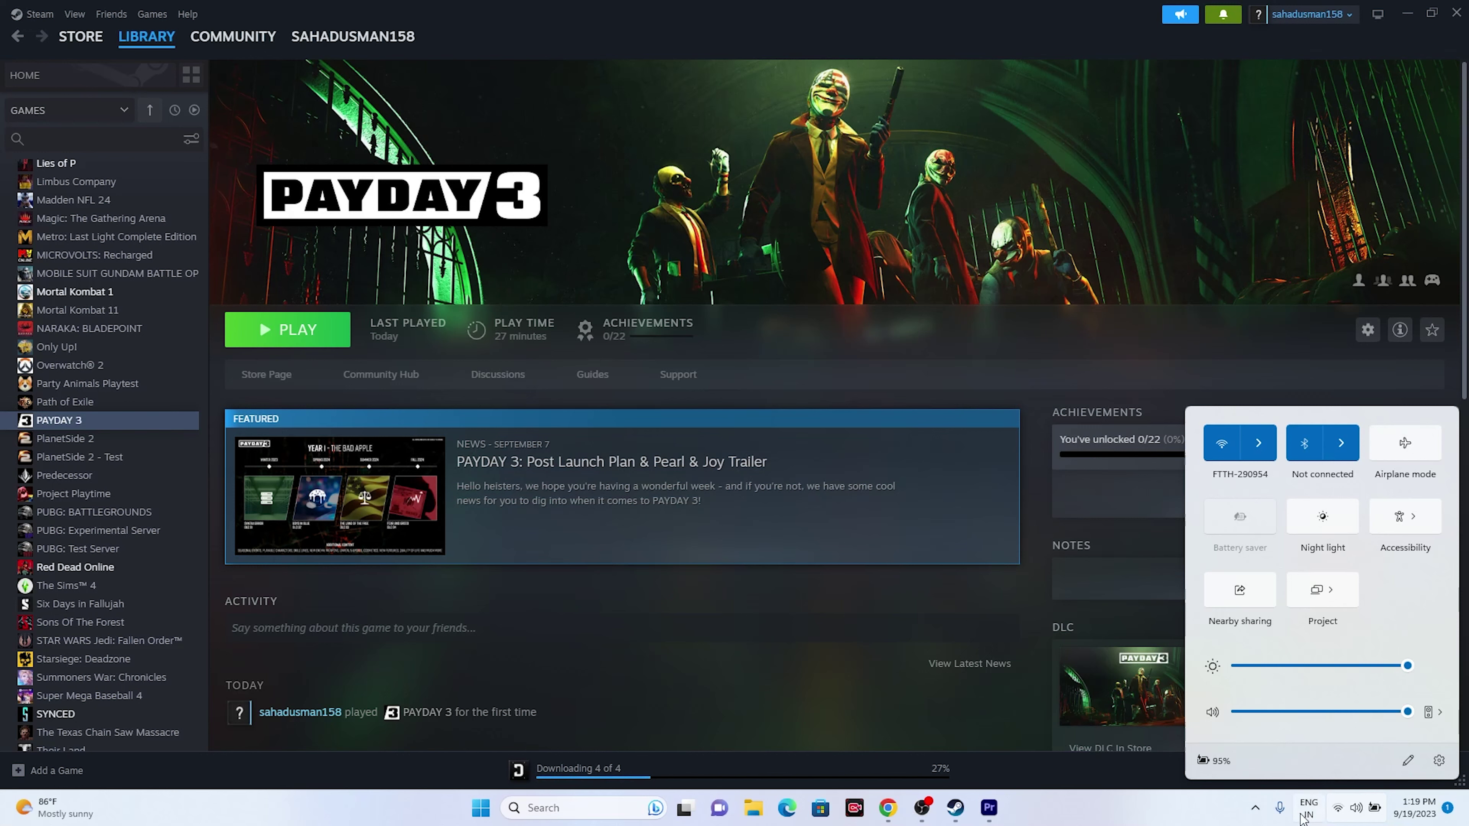
Open the Windows sound settings, examine the output and input devices and volumes, and close Settings
{"action": "left_click", "coordinate": [1439, 761]}
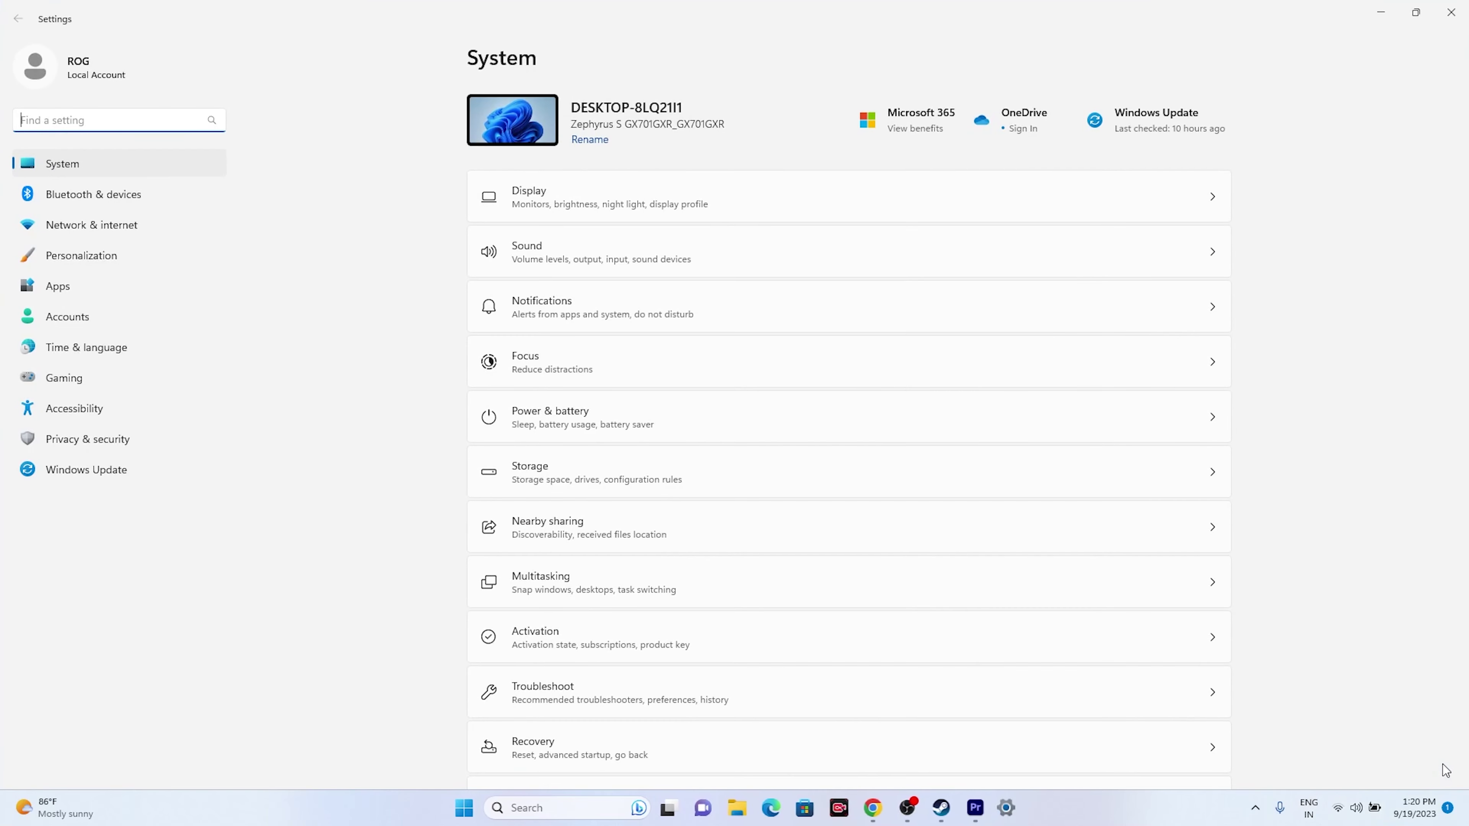
{"action": "left_click", "coordinate": [543, 276]}
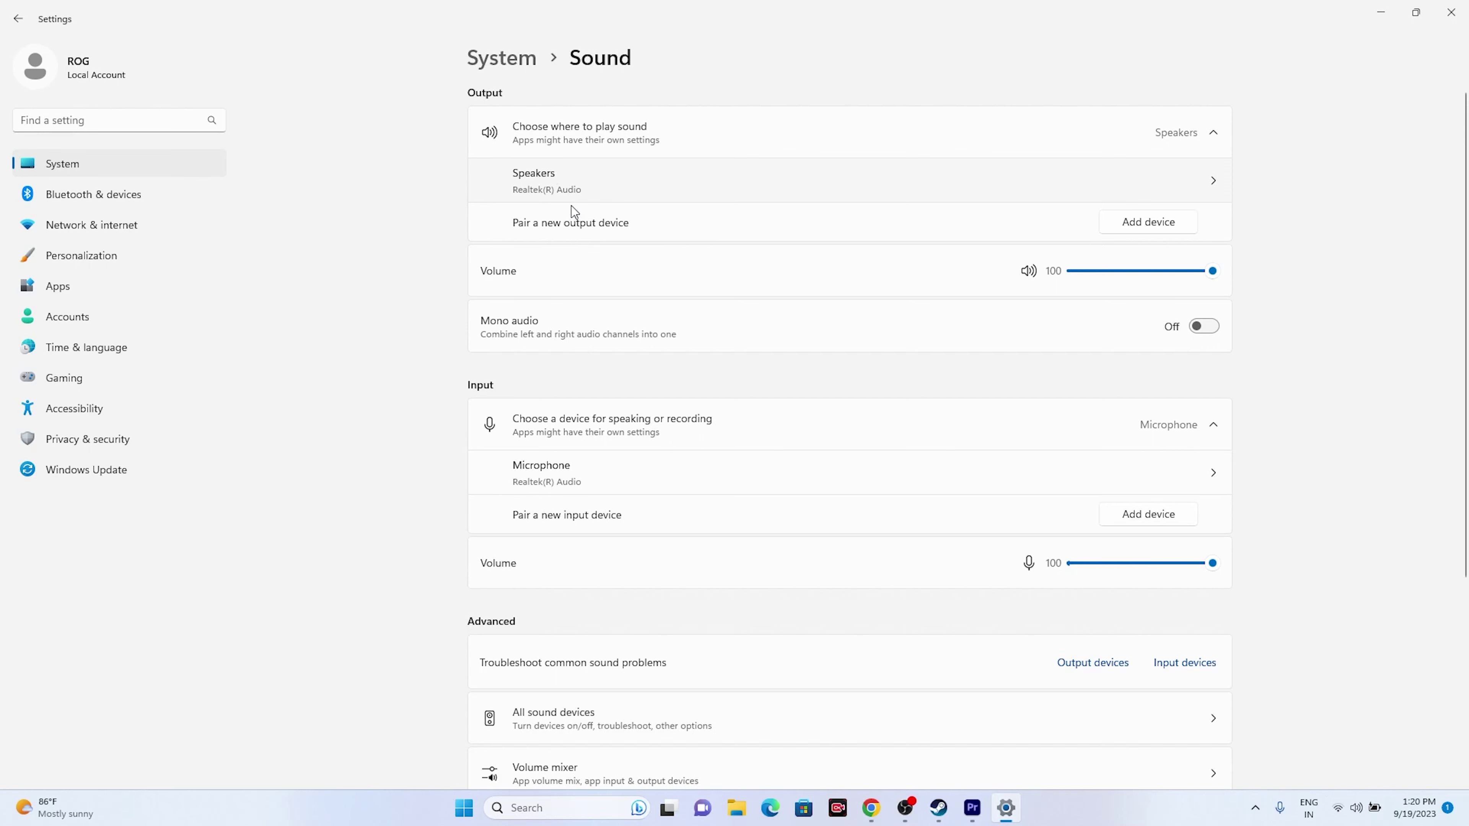
{"action": "left_click", "coordinate": [1457, 17]}
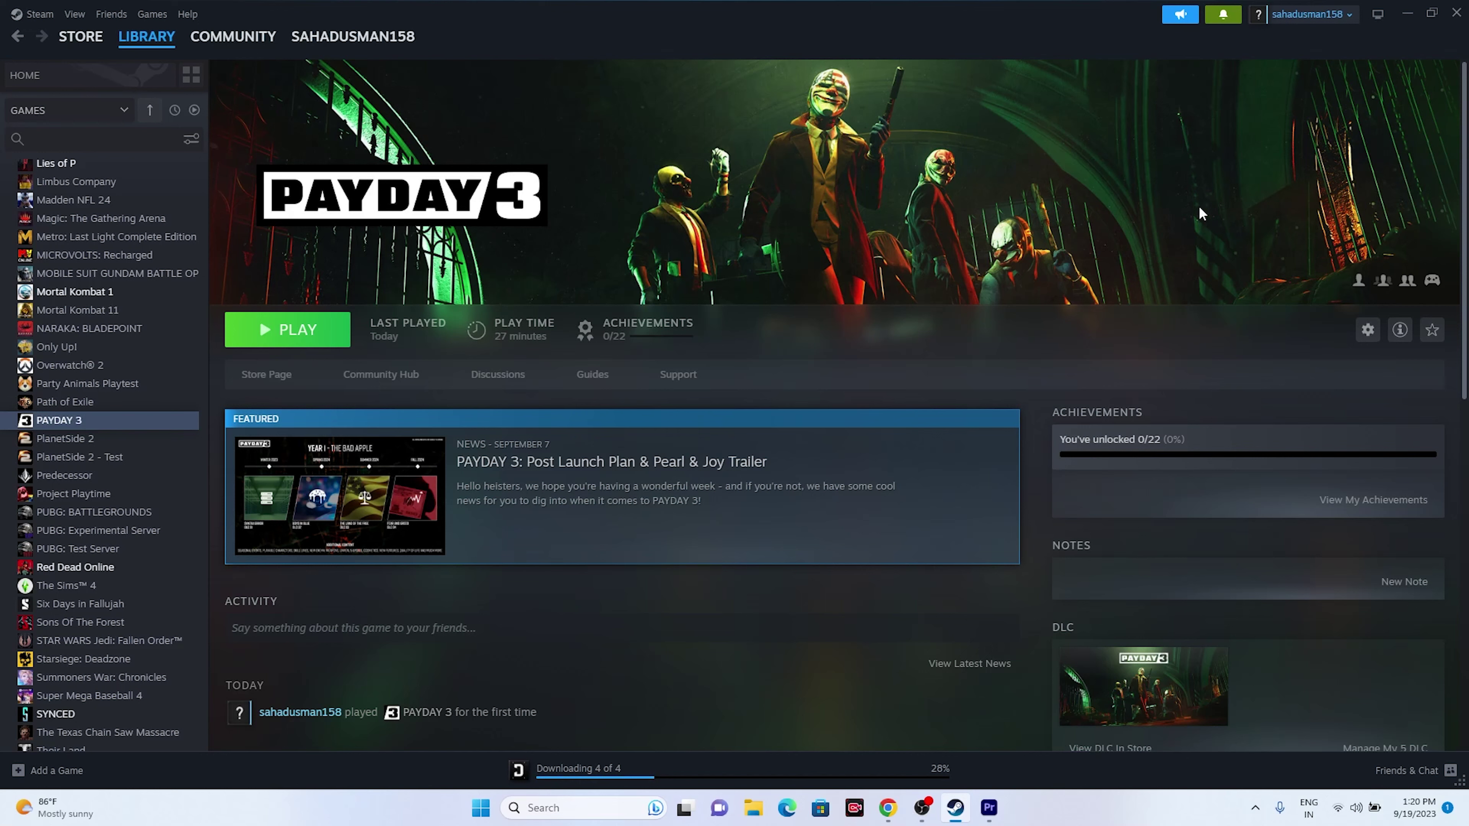
Minimize Steam and open Control Panel from the recent Windows search items
{"action": "left_click", "coordinate": [1402, 21]}
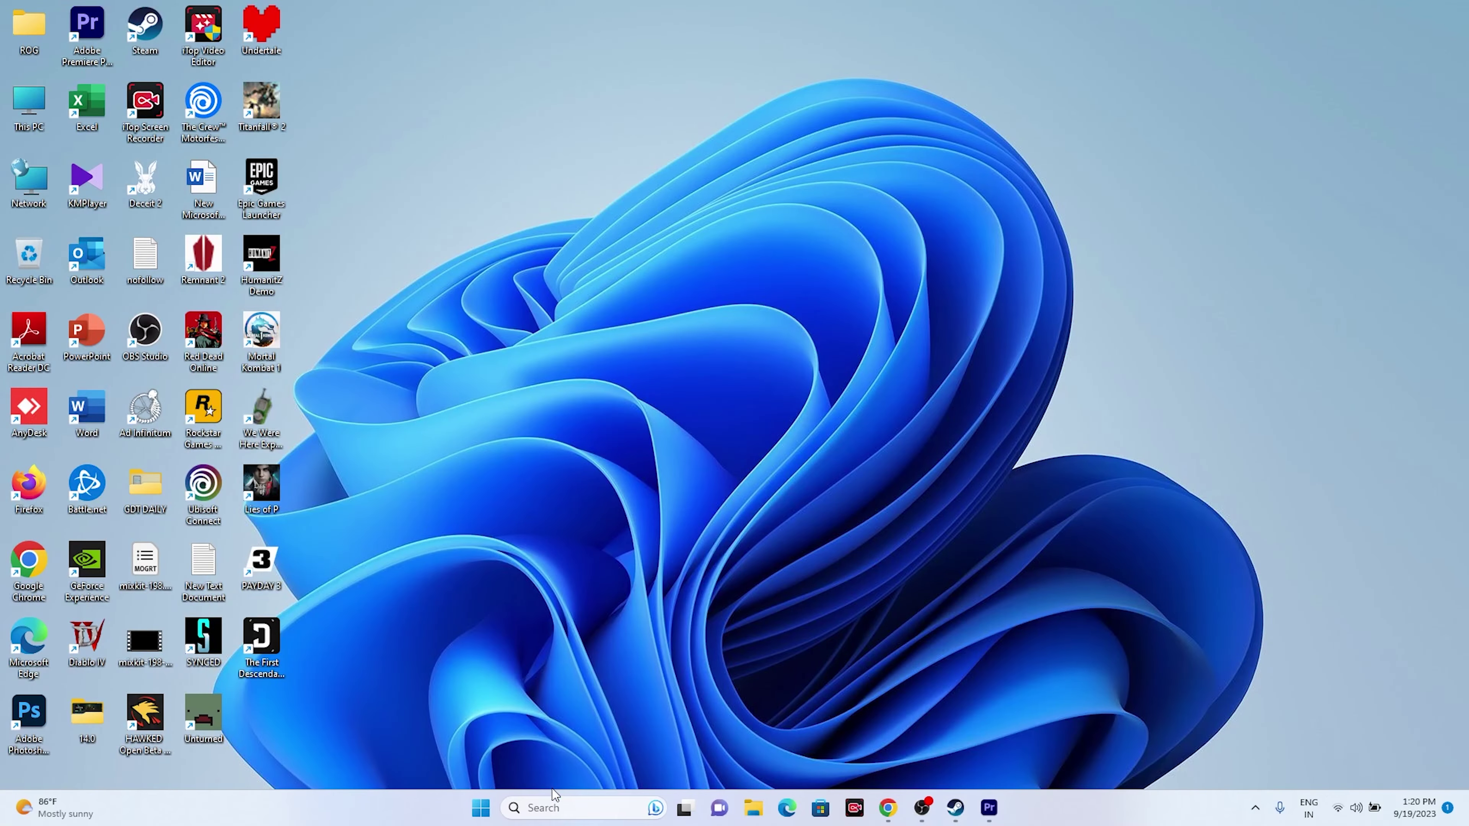
{"action": "left_click", "coordinate": [549, 808]}
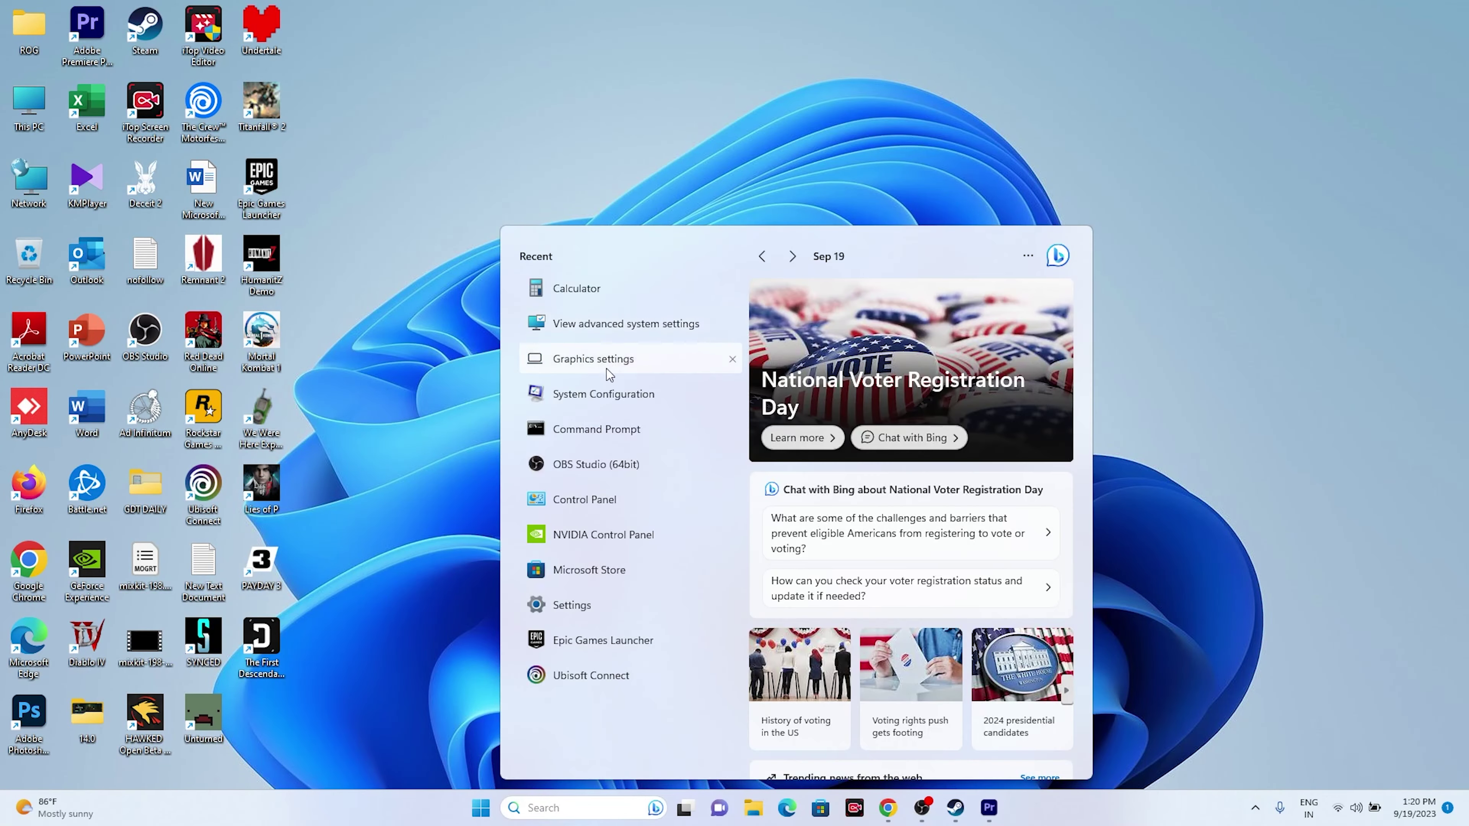
{"action": "left_click", "coordinate": [589, 501]}
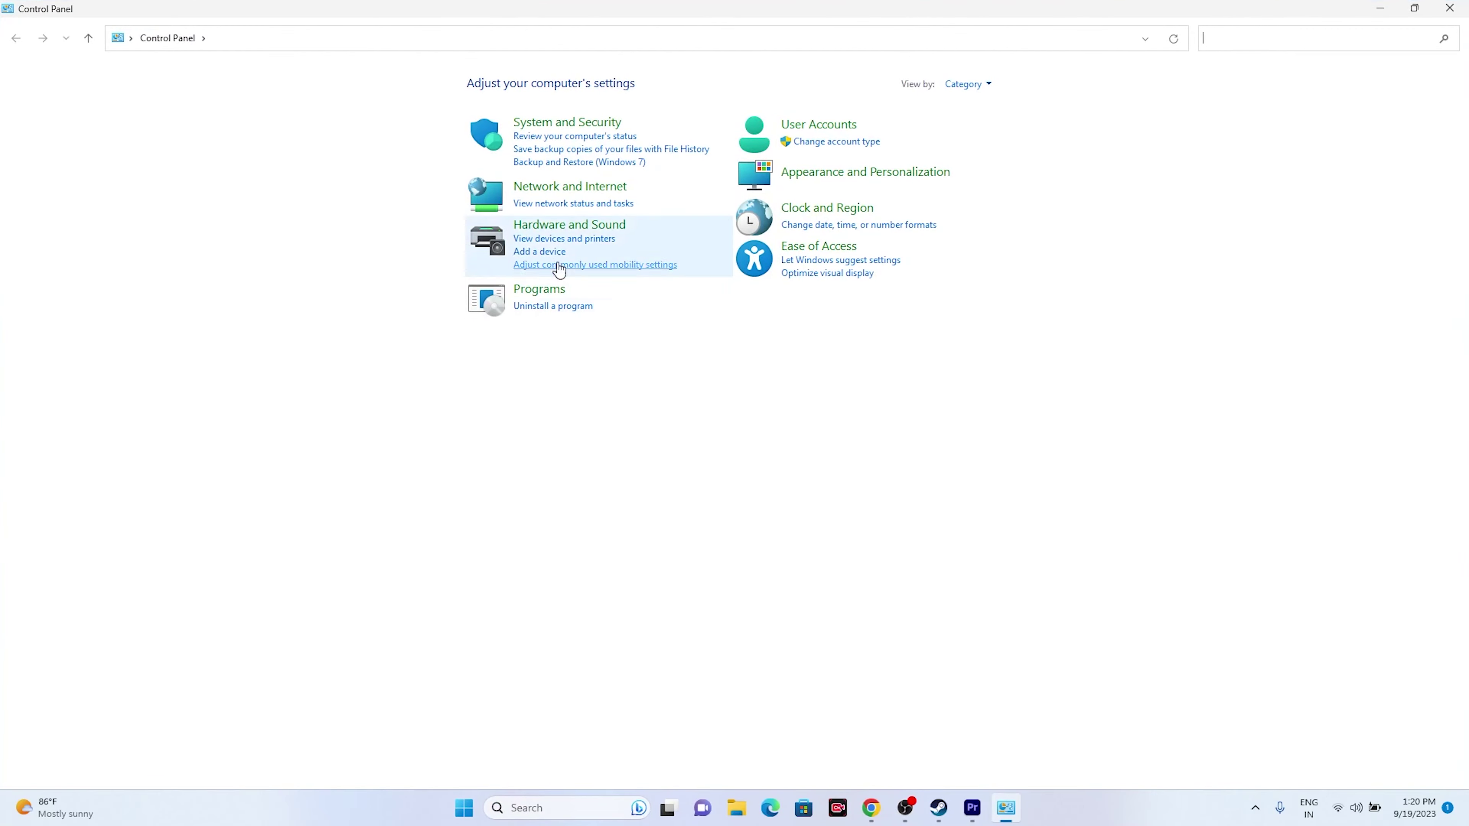
Open the properties of the default Realtek speakers from the Hardware and Sound playback devices
{"action": "left_click", "coordinate": [554, 230]}
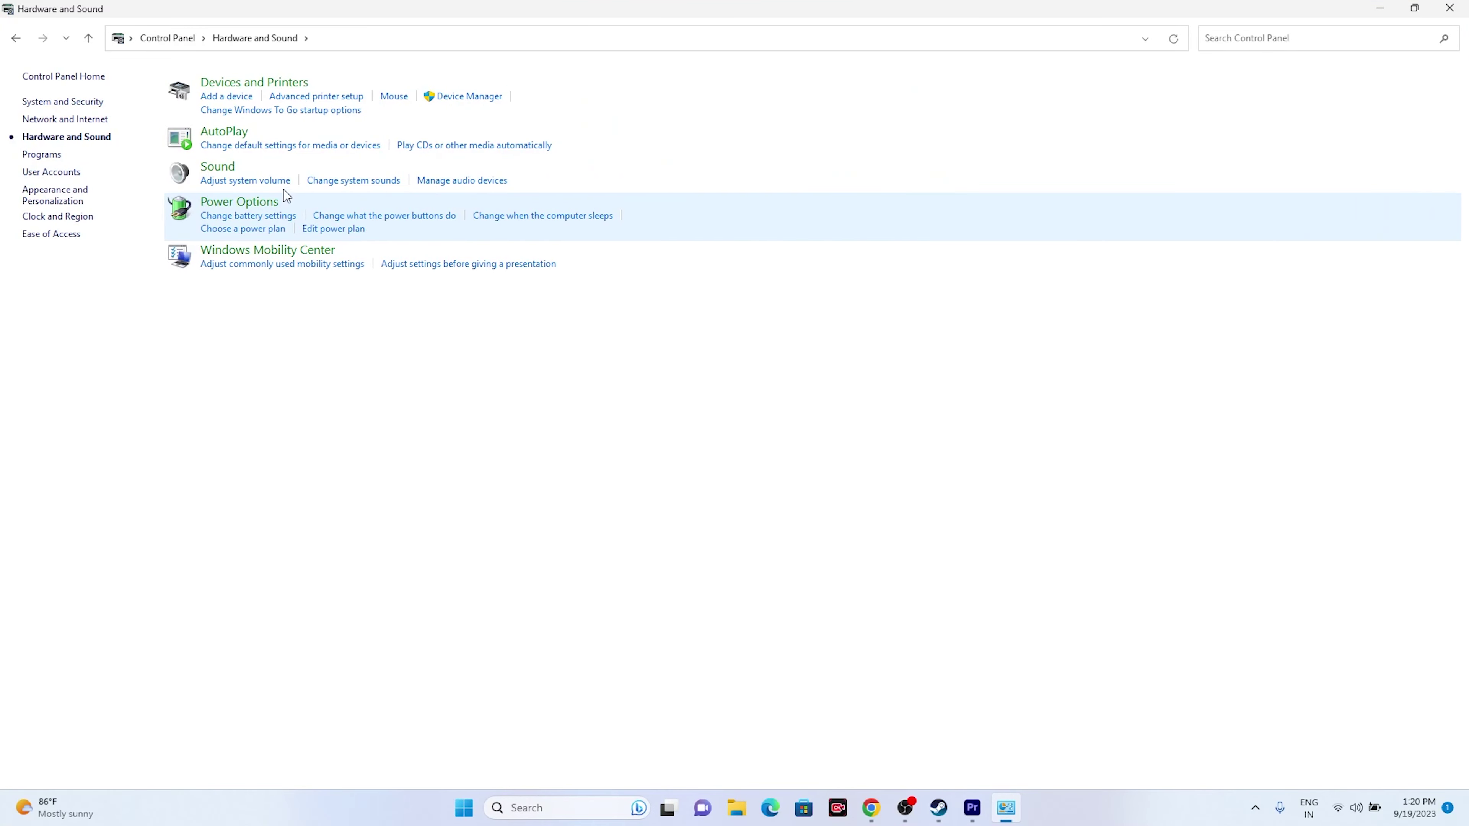
{"action": "left_click", "coordinate": [232, 171]}
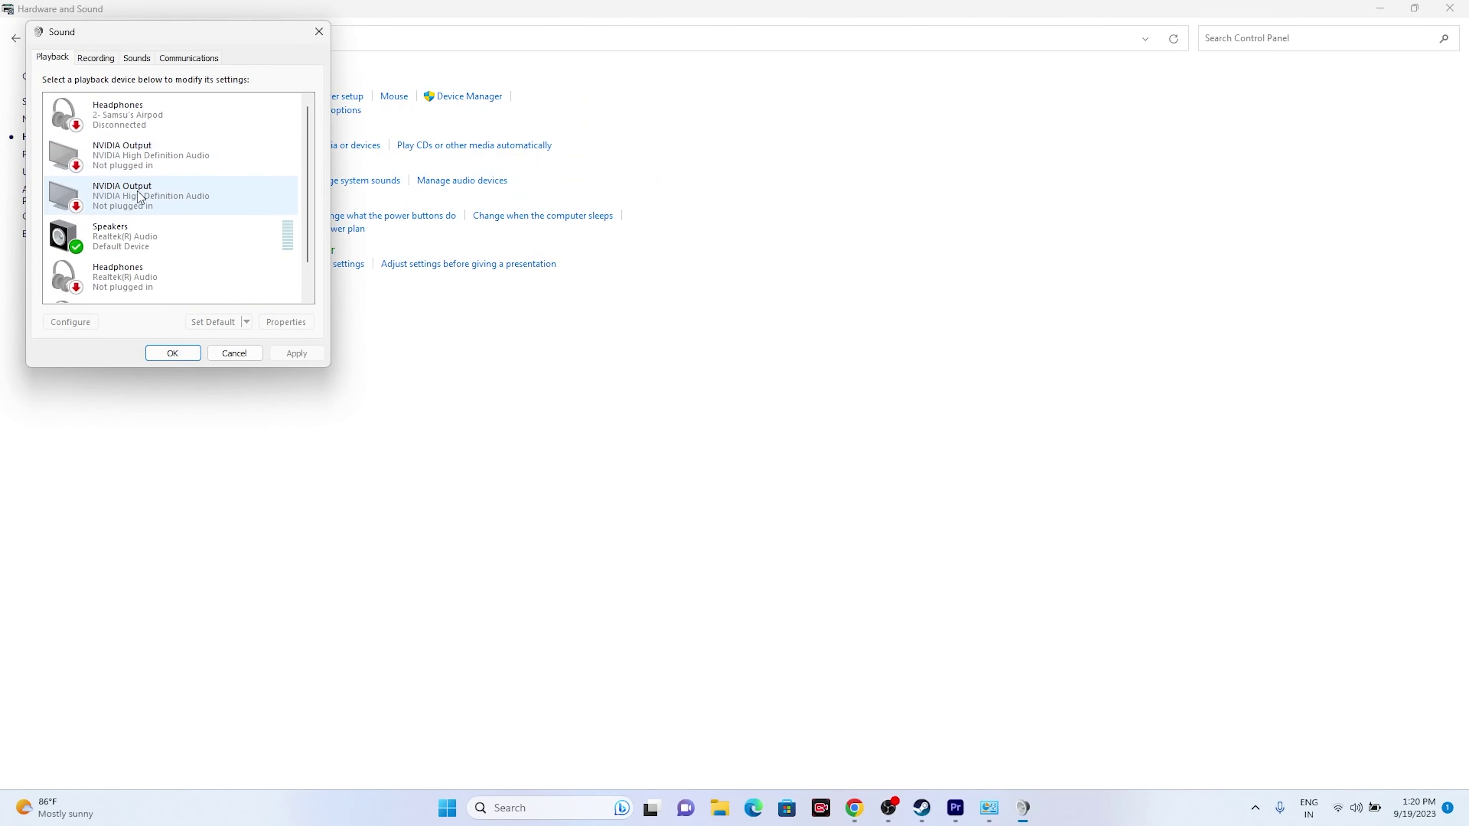
{"action": "left_click", "coordinate": [122, 232]}
{"action": "right_click", "coordinate": [121, 232]}
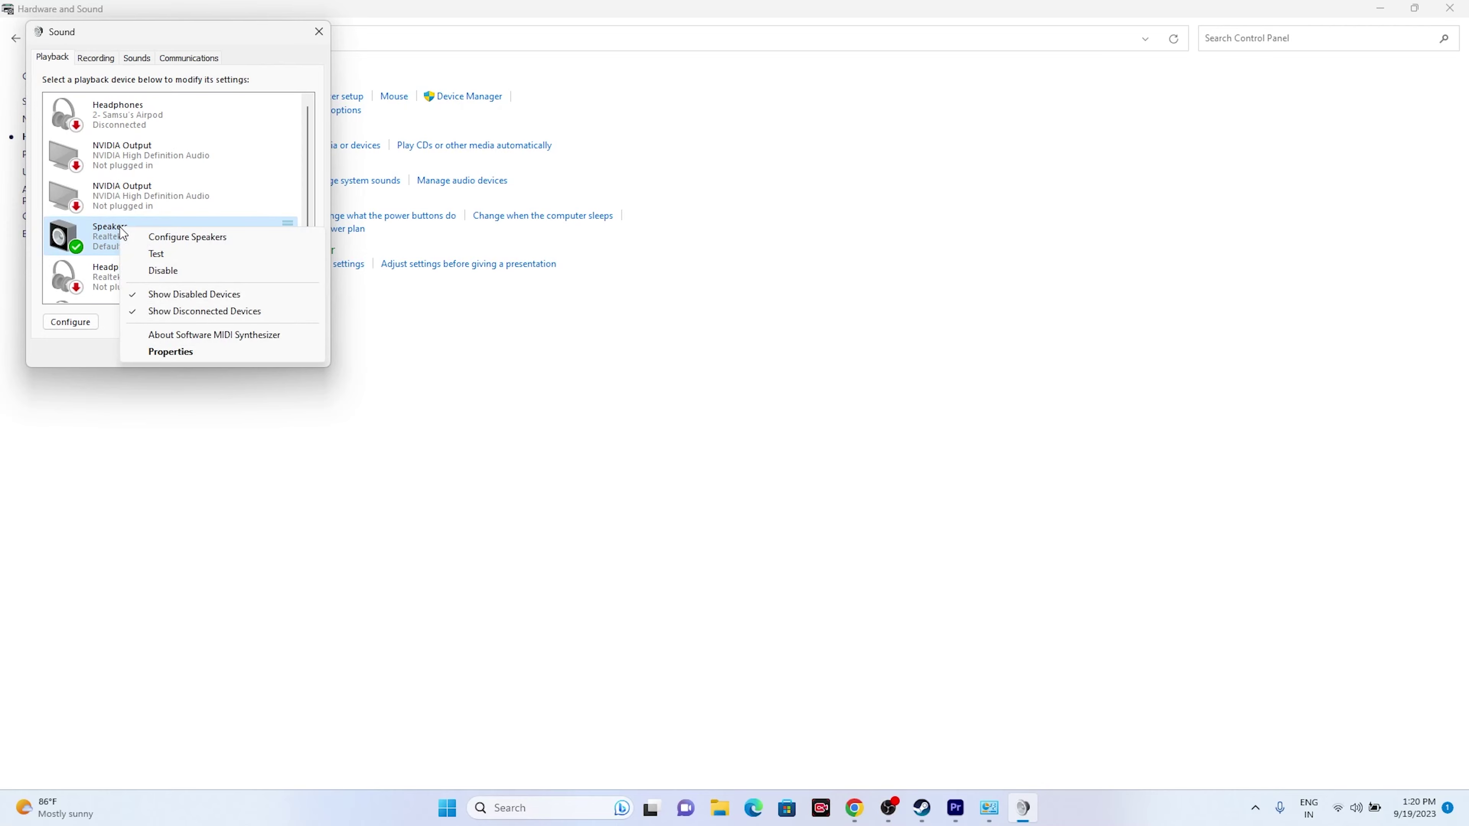
{"action": "left_click", "coordinate": [140, 352]}
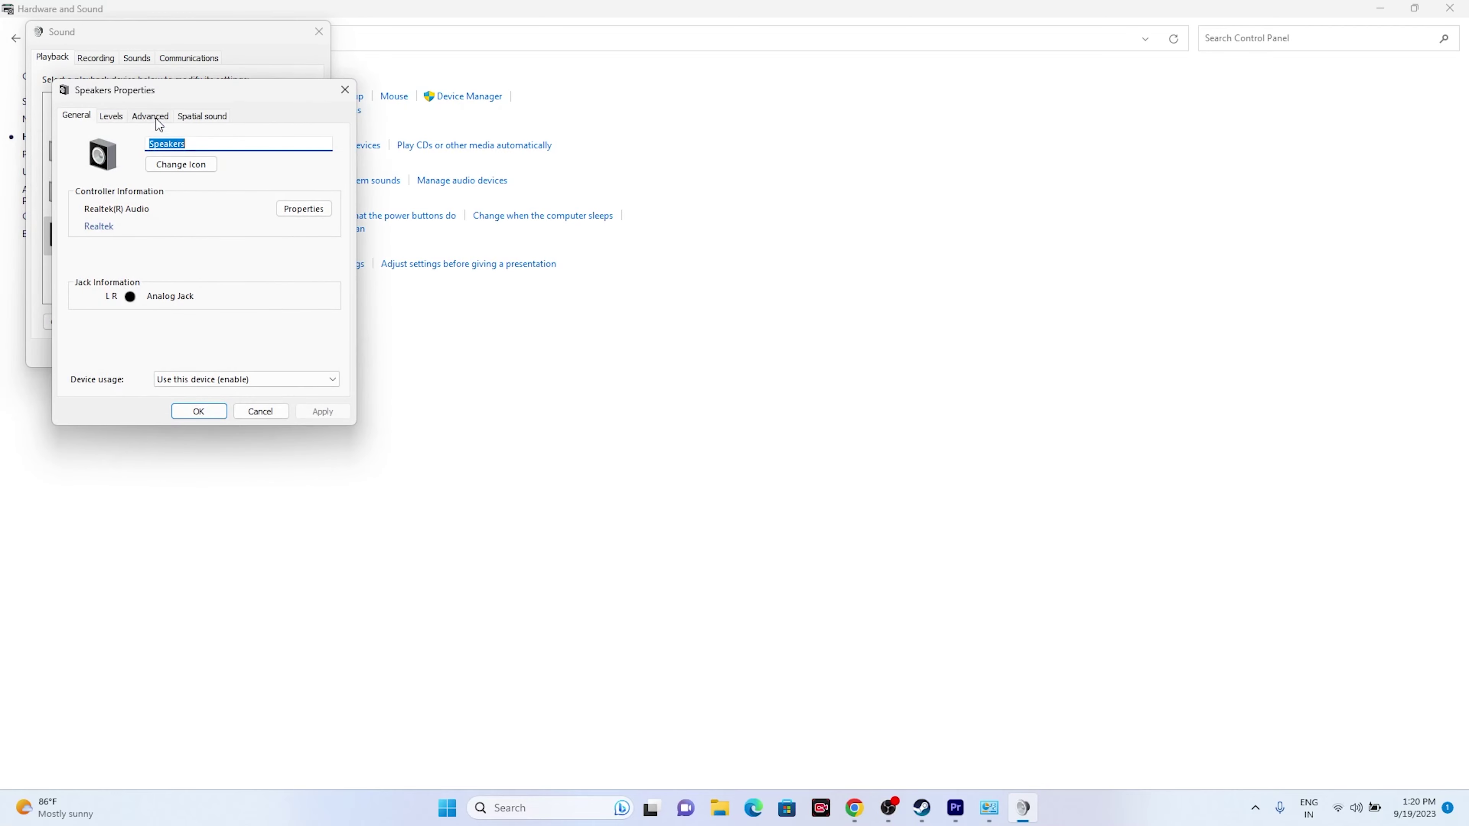
Set the speakers' default format to 24 bit, 48000 Hz (Studio Quality) and confirm the speaker and sound settings
{"action": "left_click", "coordinate": [150, 116]}
{"action": "left_click", "coordinate": [139, 187]}
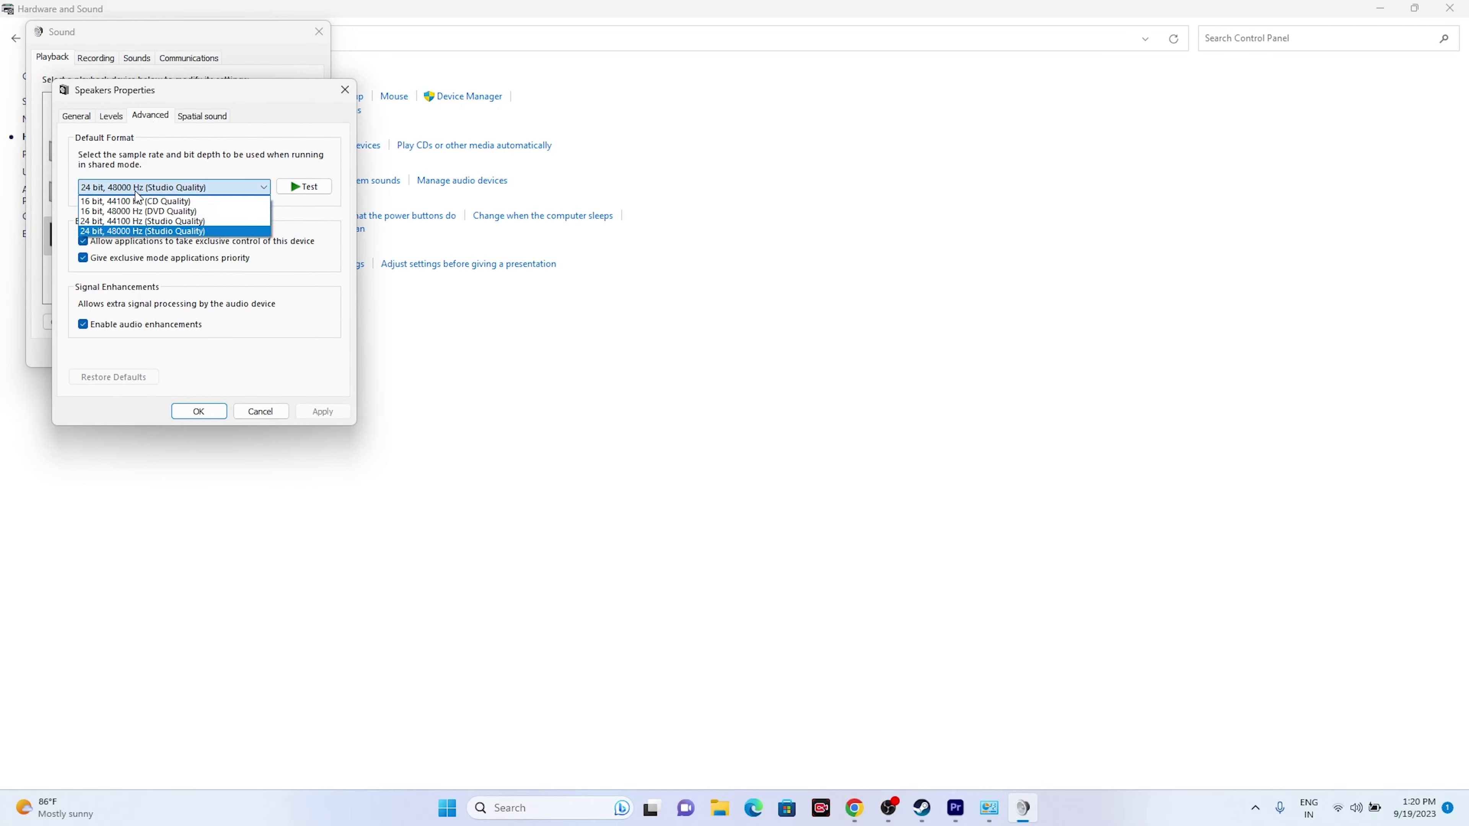
{"action": "left_click", "coordinate": [134, 231]}
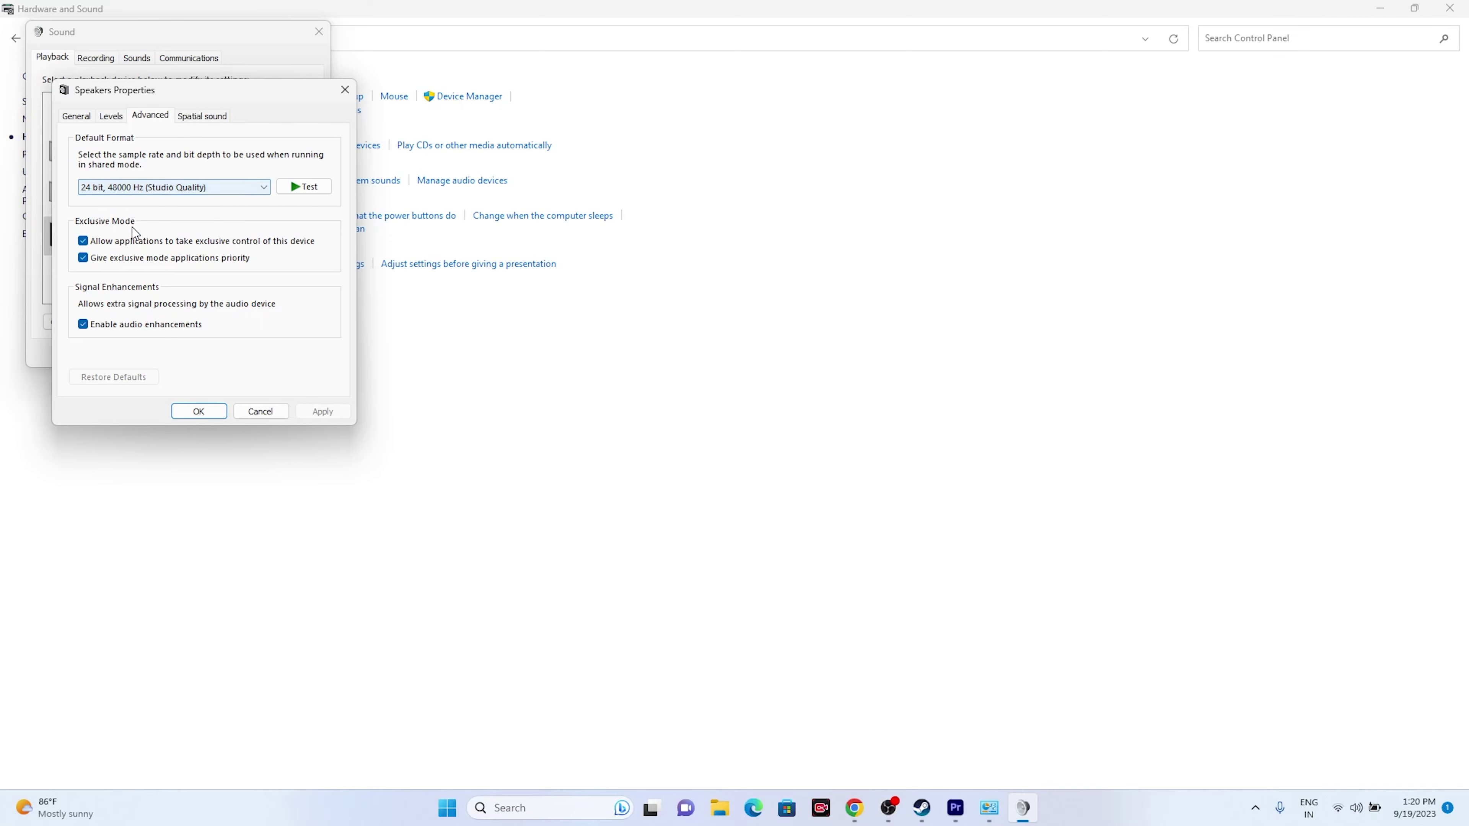
{"action": "left_click", "coordinate": [200, 412]}
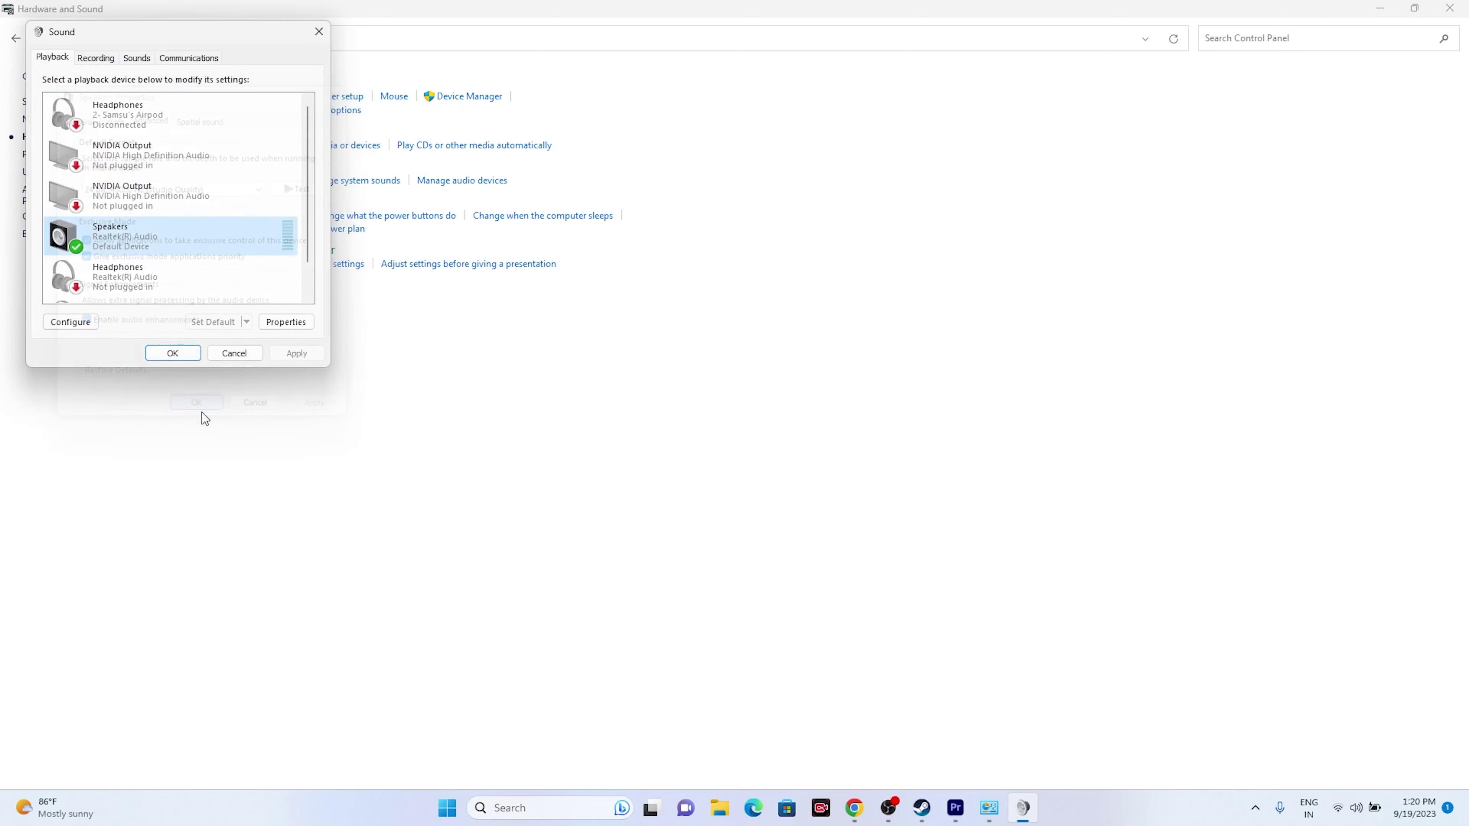
{"action": "left_click", "coordinate": [175, 356]}
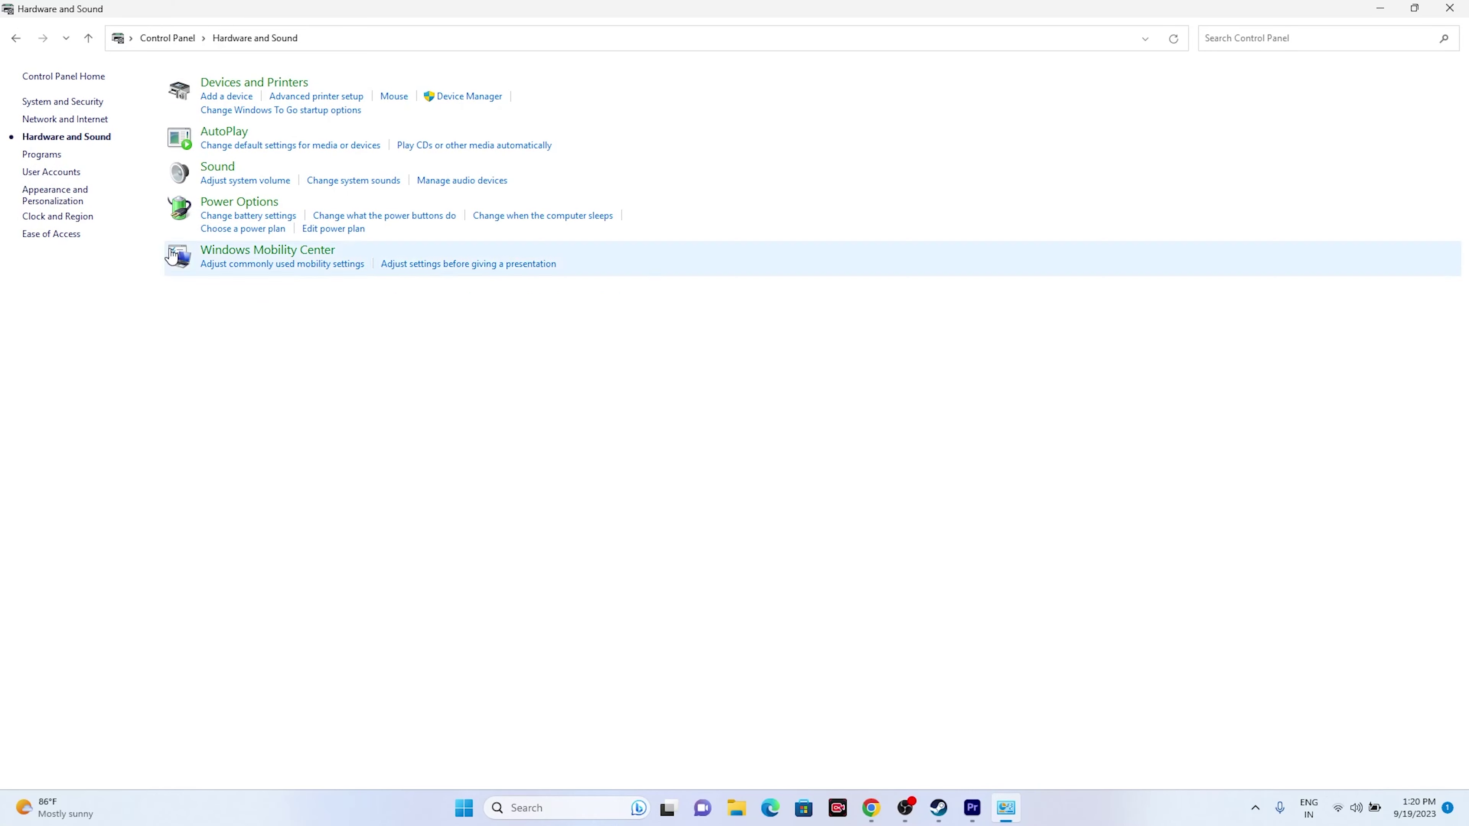
Reopen the Sound settings, examine the sound scheme, recording devices and communications options, and close them
{"action": "left_click", "coordinate": [208, 172]}
{"action": "left_click", "coordinate": [161, 81]}
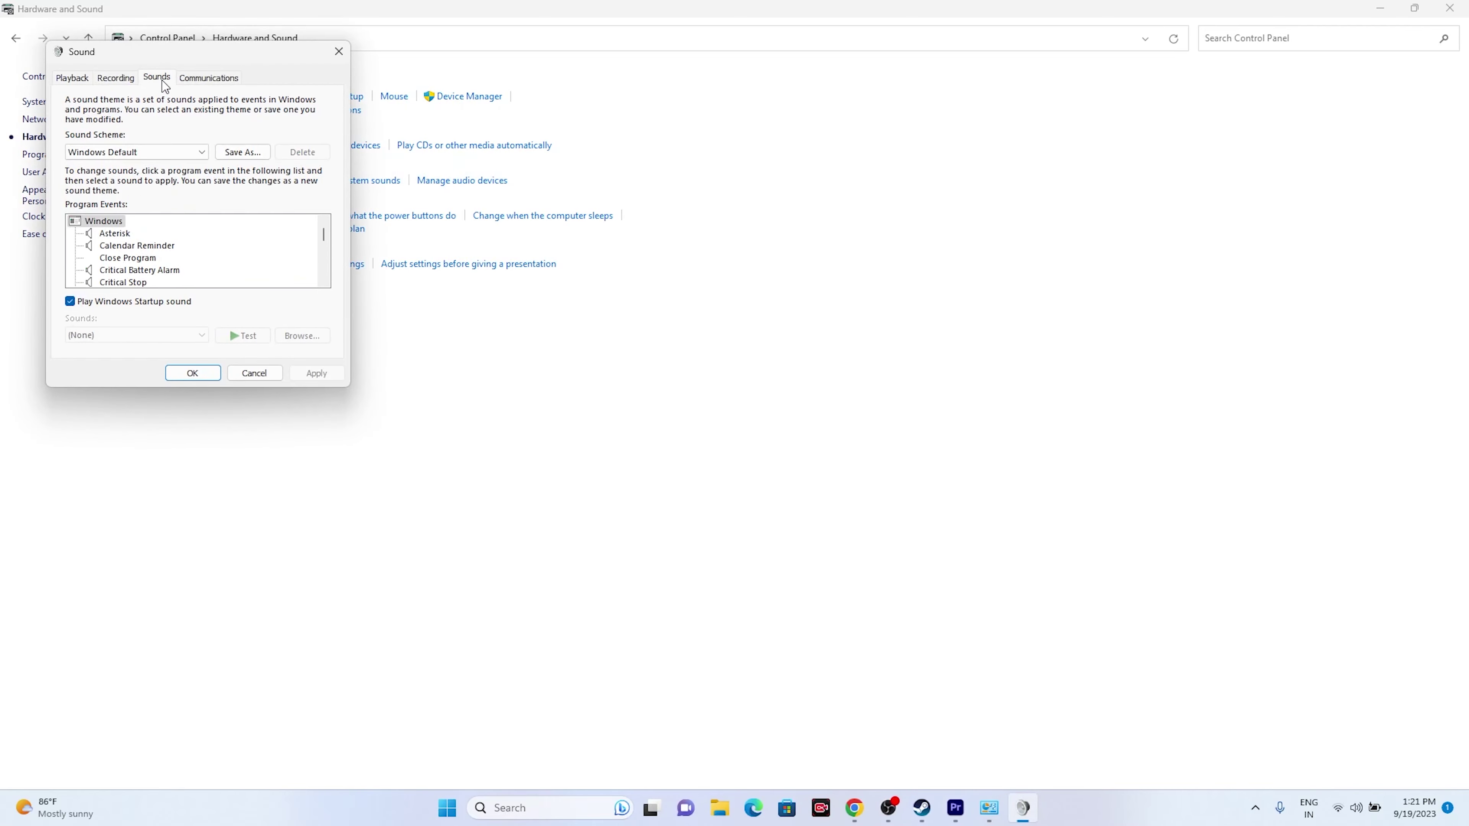
{"action": "left_click", "coordinate": [117, 79]}
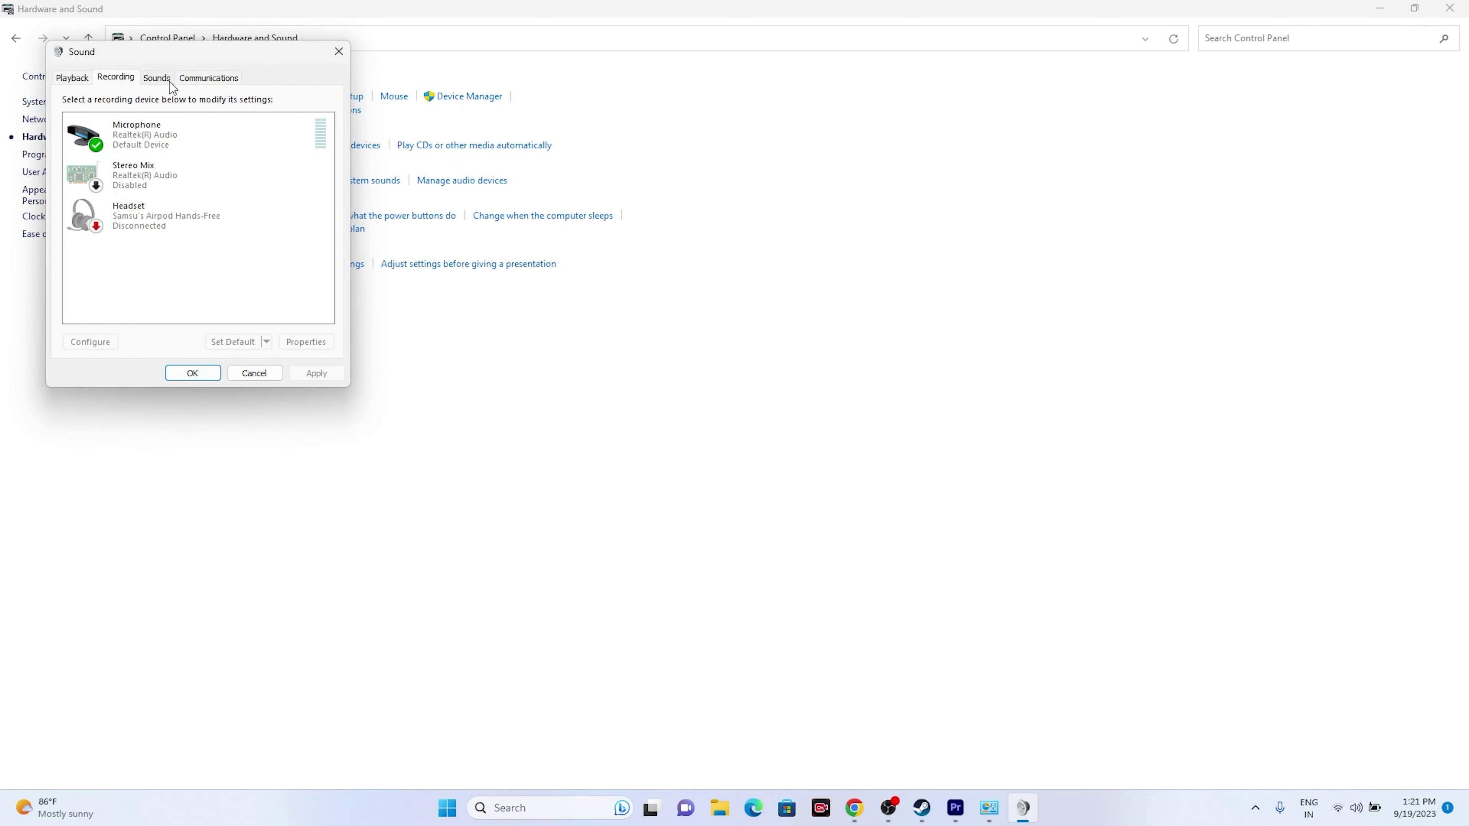
{"action": "left_click", "coordinate": [194, 79]}
{"action": "left_click", "coordinate": [338, 52]}
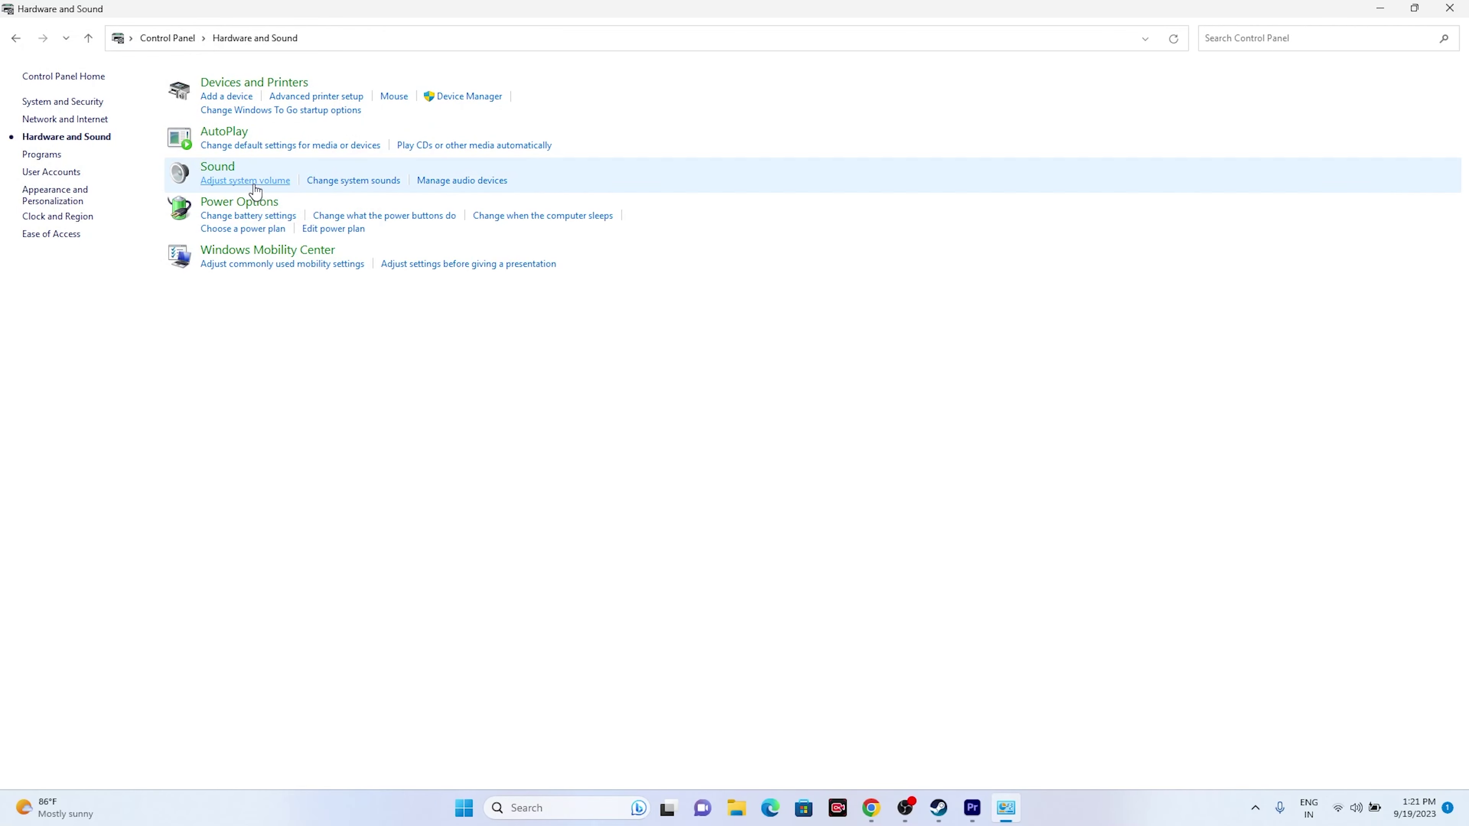
Check the spatial sound format in the Realtek speakers' properties, confirm both dialogs and close Control Panel
{"action": "right_click", "coordinate": [214, 169]}
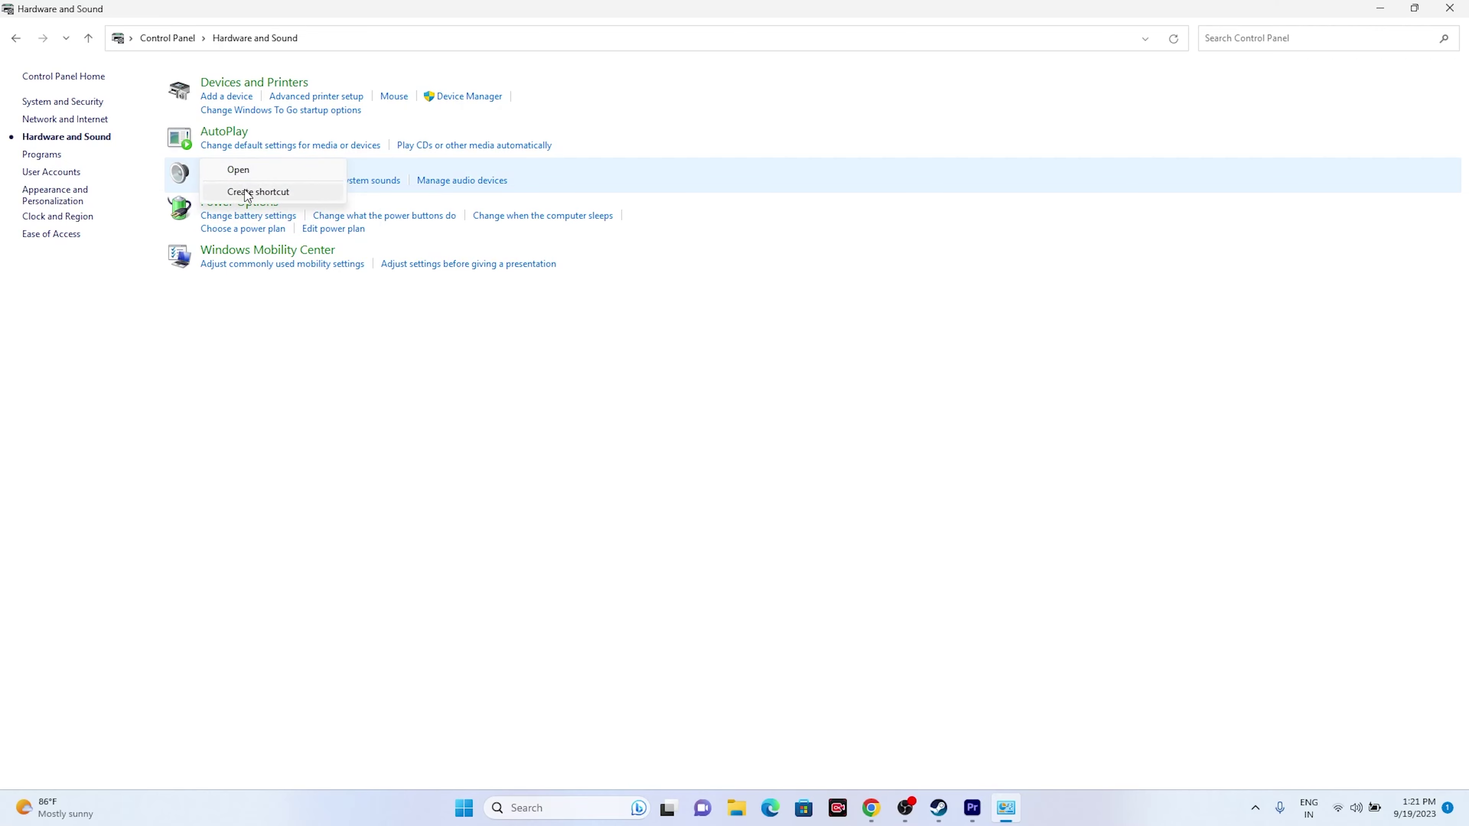
{"action": "left_click", "coordinate": [202, 258]}
{"action": "left_click", "coordinate": [212, 174]}
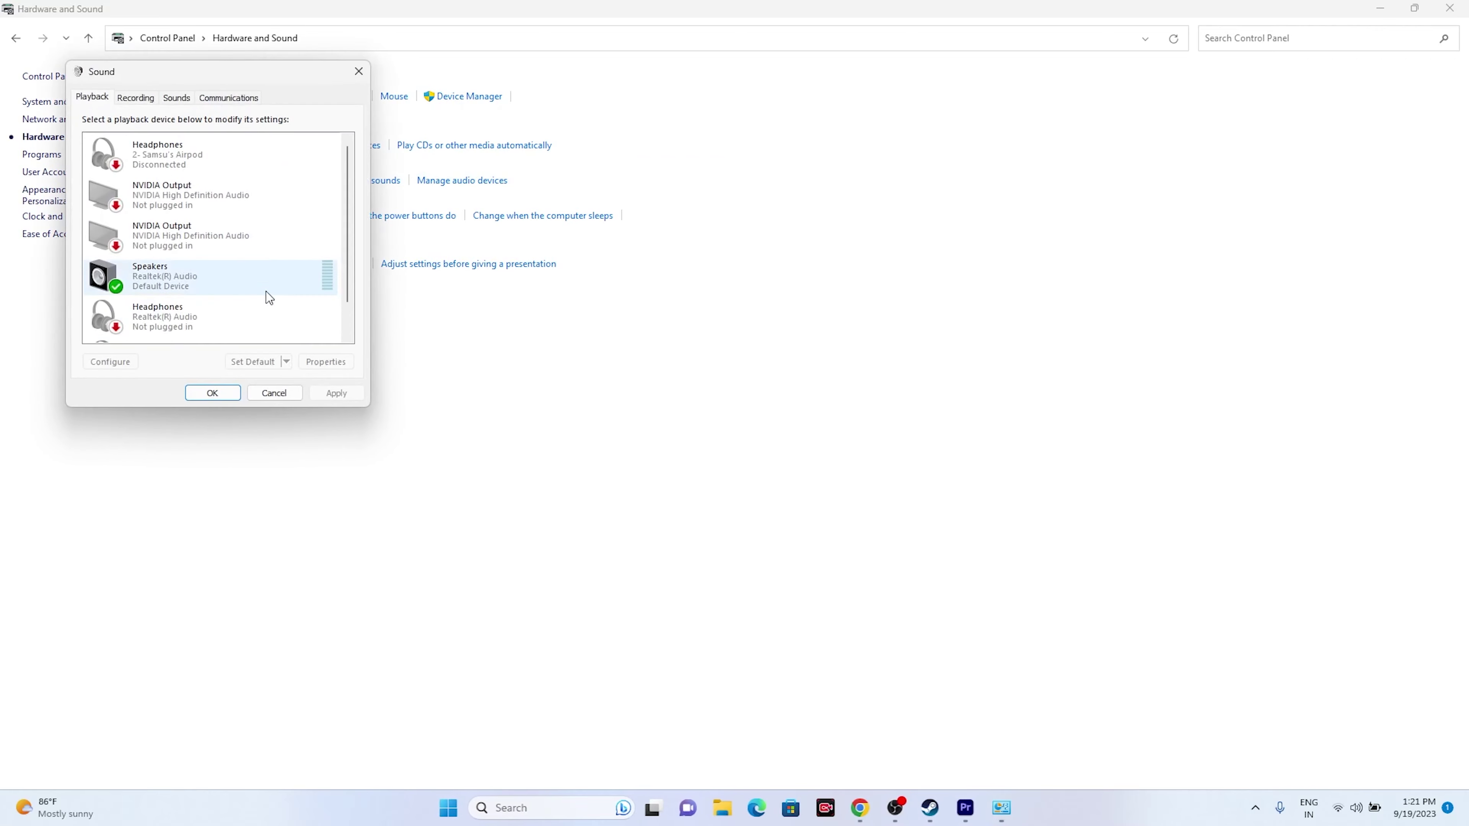
{"action": "left_click", "coordinate": [266, 289]}
{"action": "right_click", "coordinate": [191, 282]}
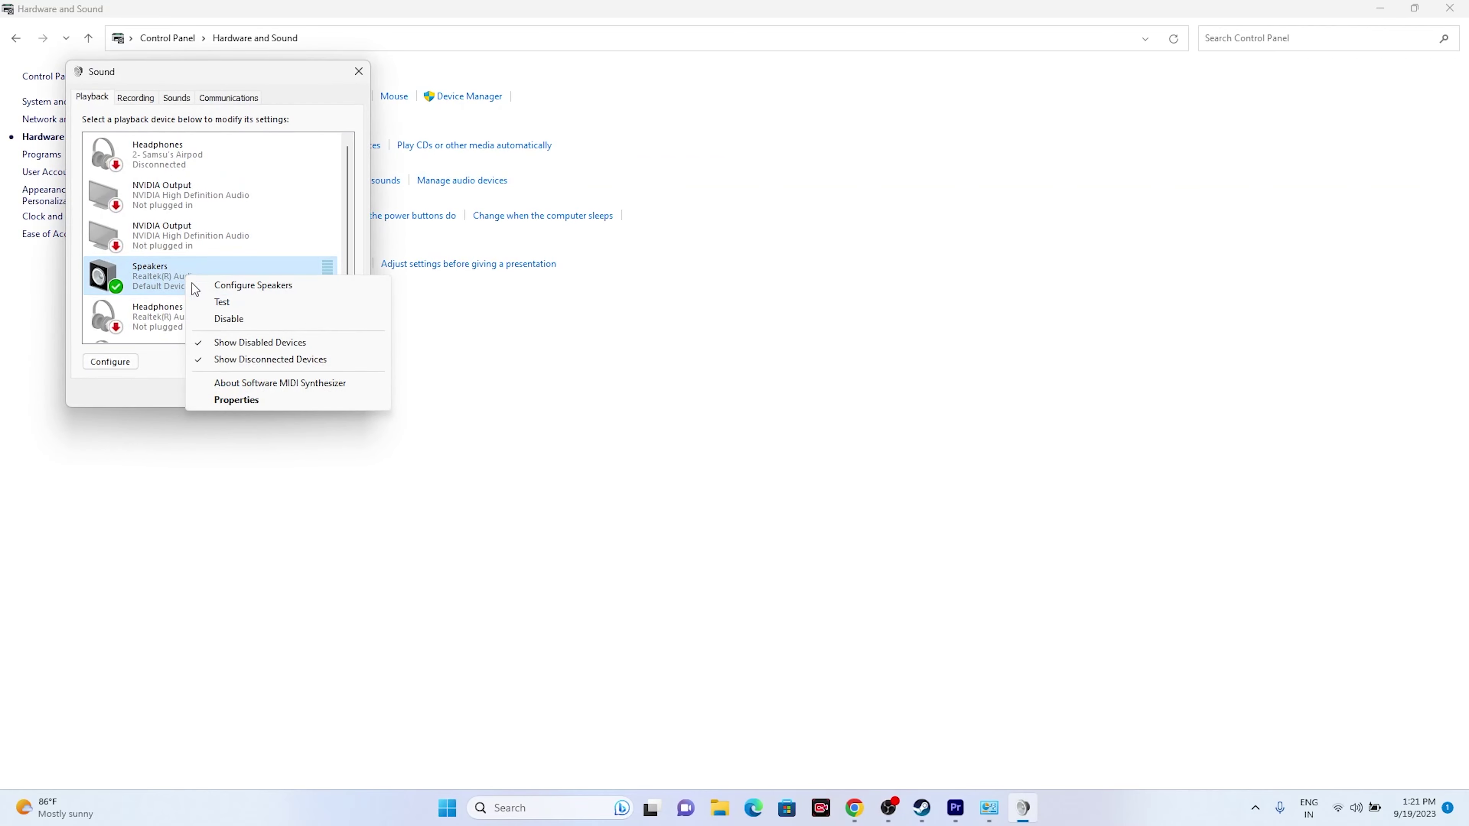
{"action": "left_click", "coordinate": [221, 399]}
{"action": "left_click", "coordinate": [248, 163]}
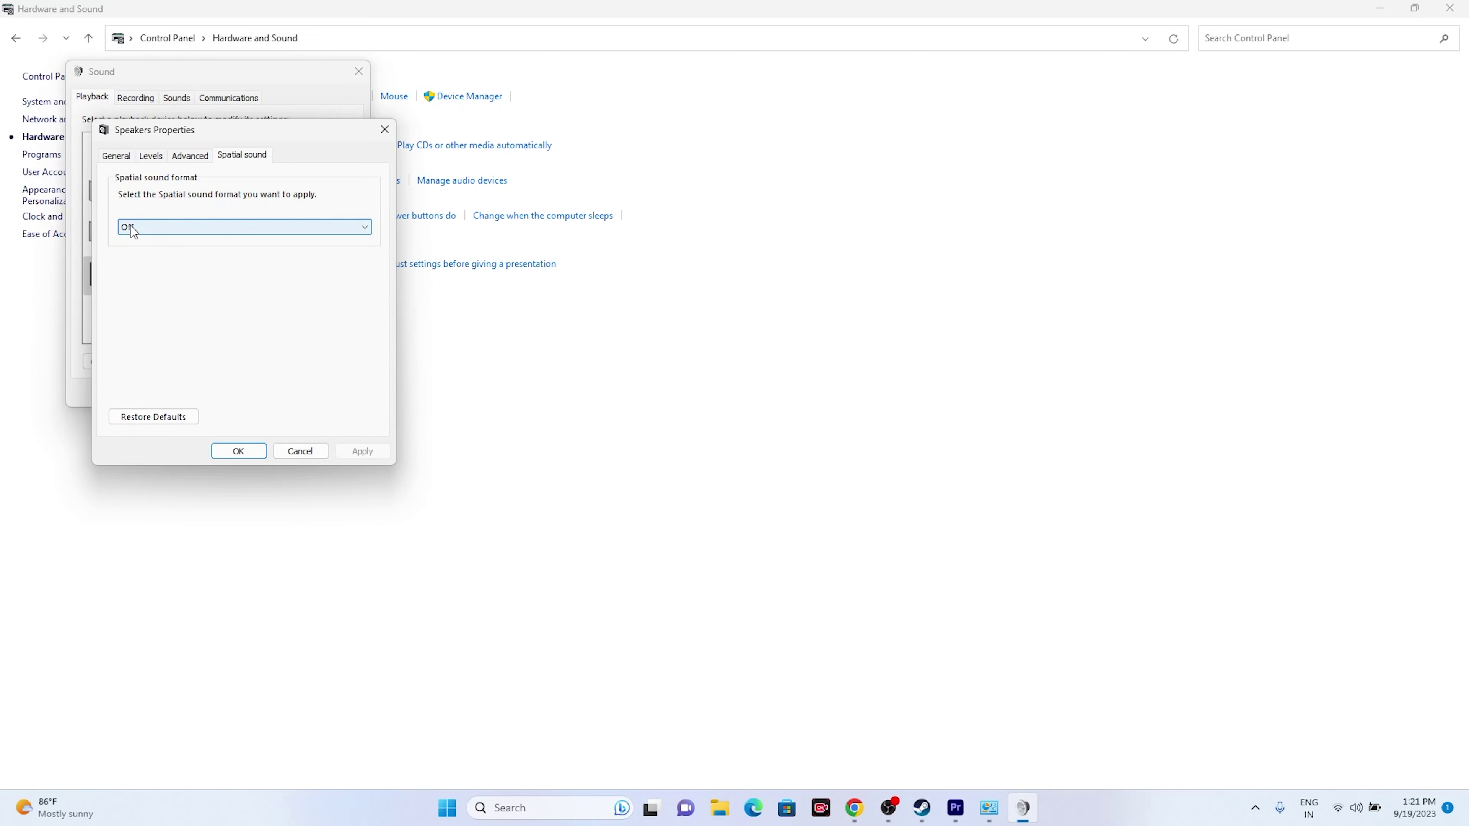
{"action": "left_click", "coordinate": [238, 452]}
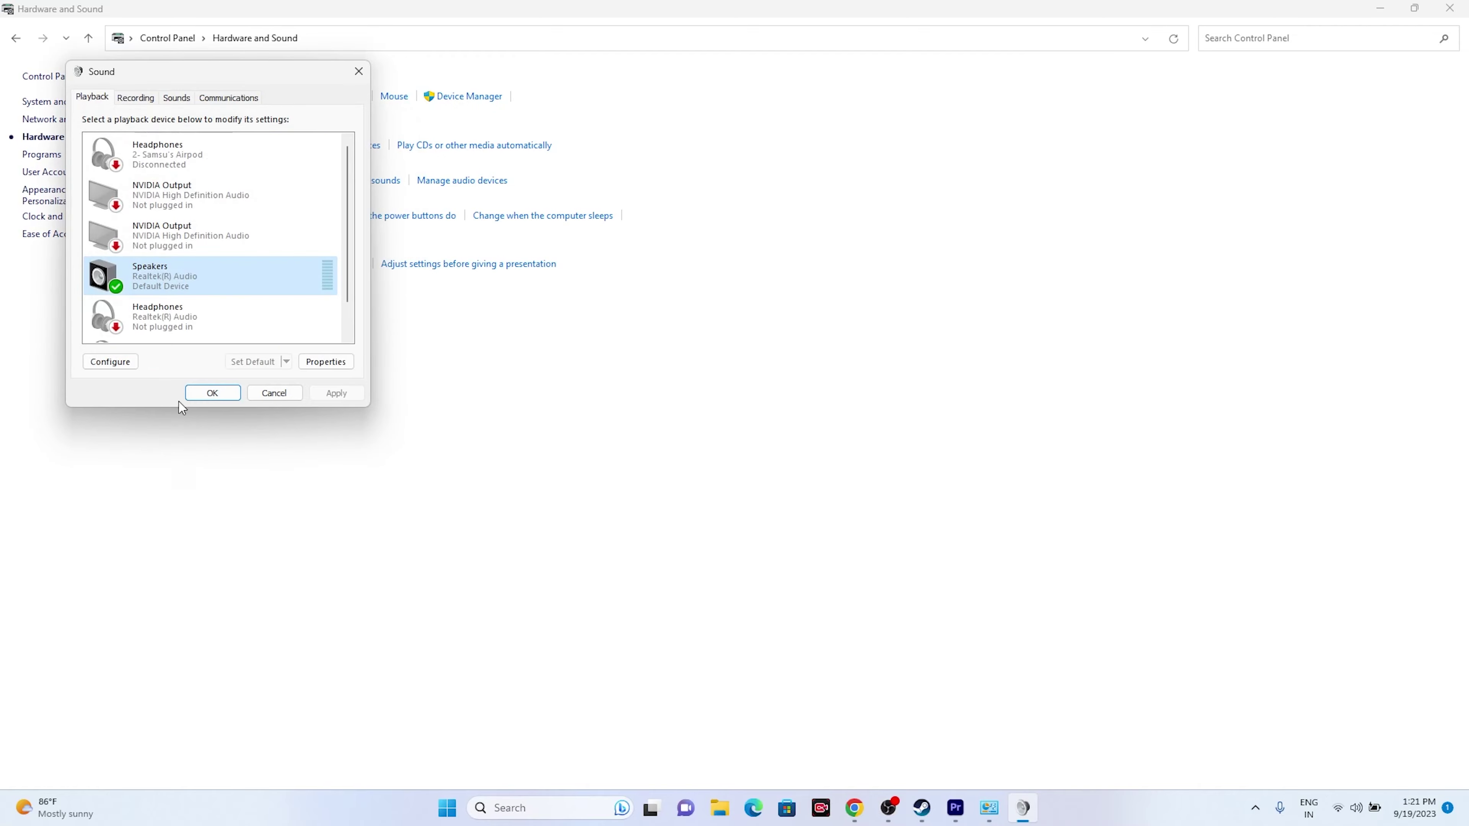
{"action": "left_click", "coordinate": [211, 391]}
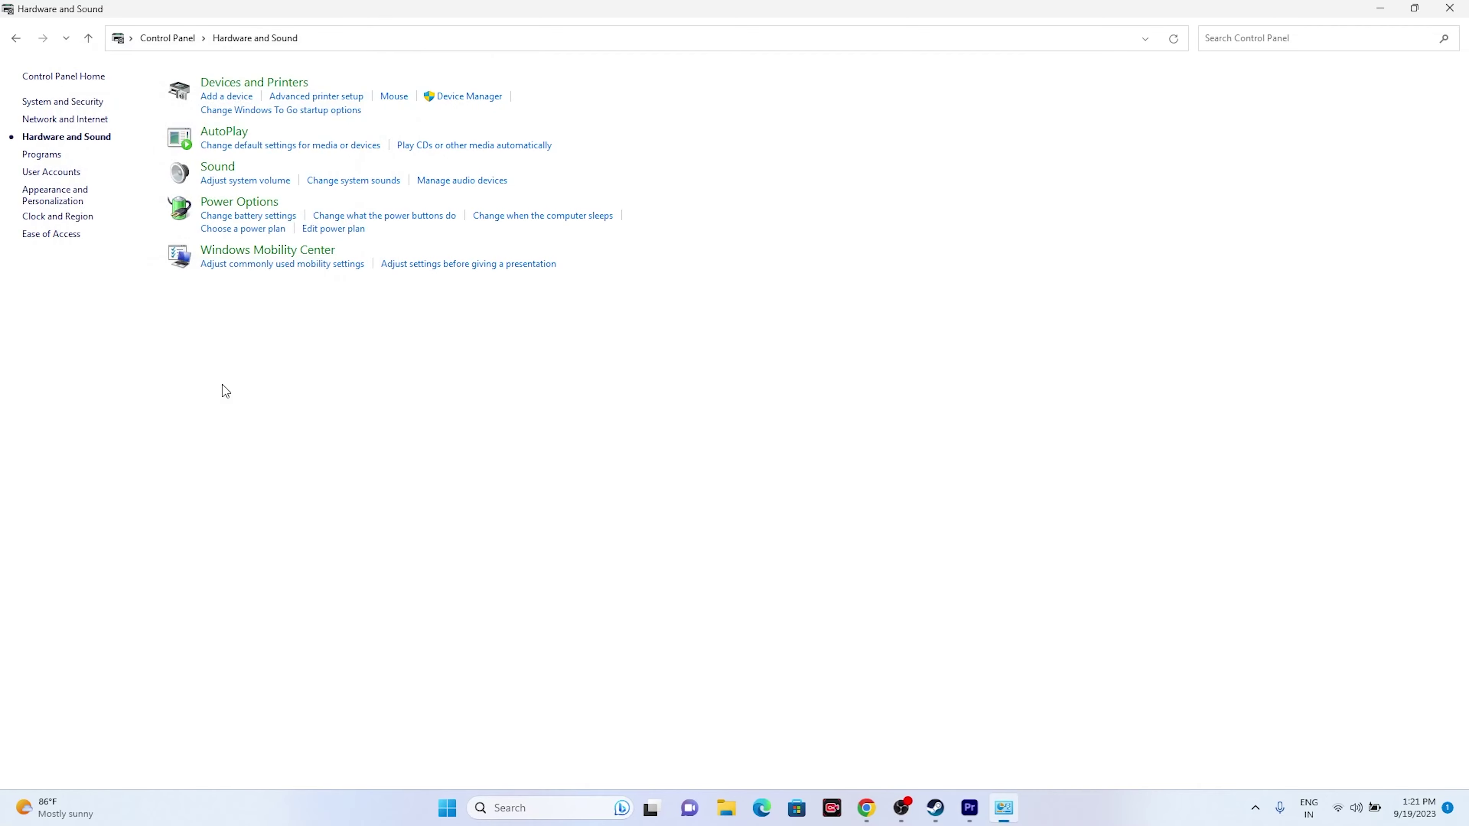
{"action": "left_click", "coordinate": [1463, 6]}
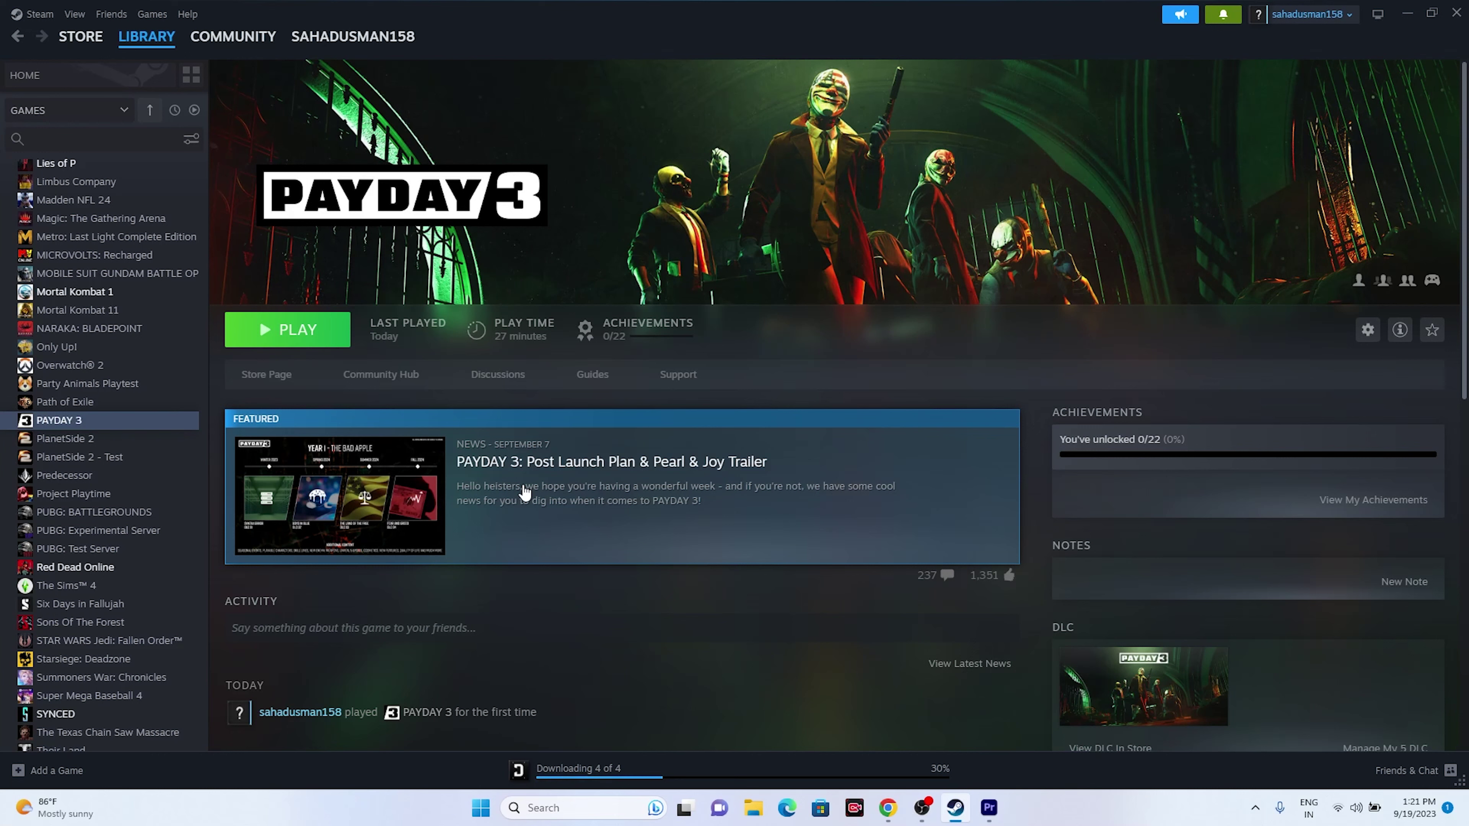
Reopen Control Panel's Sound settings, view the general properties of the default Realtek speakers, and close the properties
{"action": "left_click", "coordinate": [554, 806]}
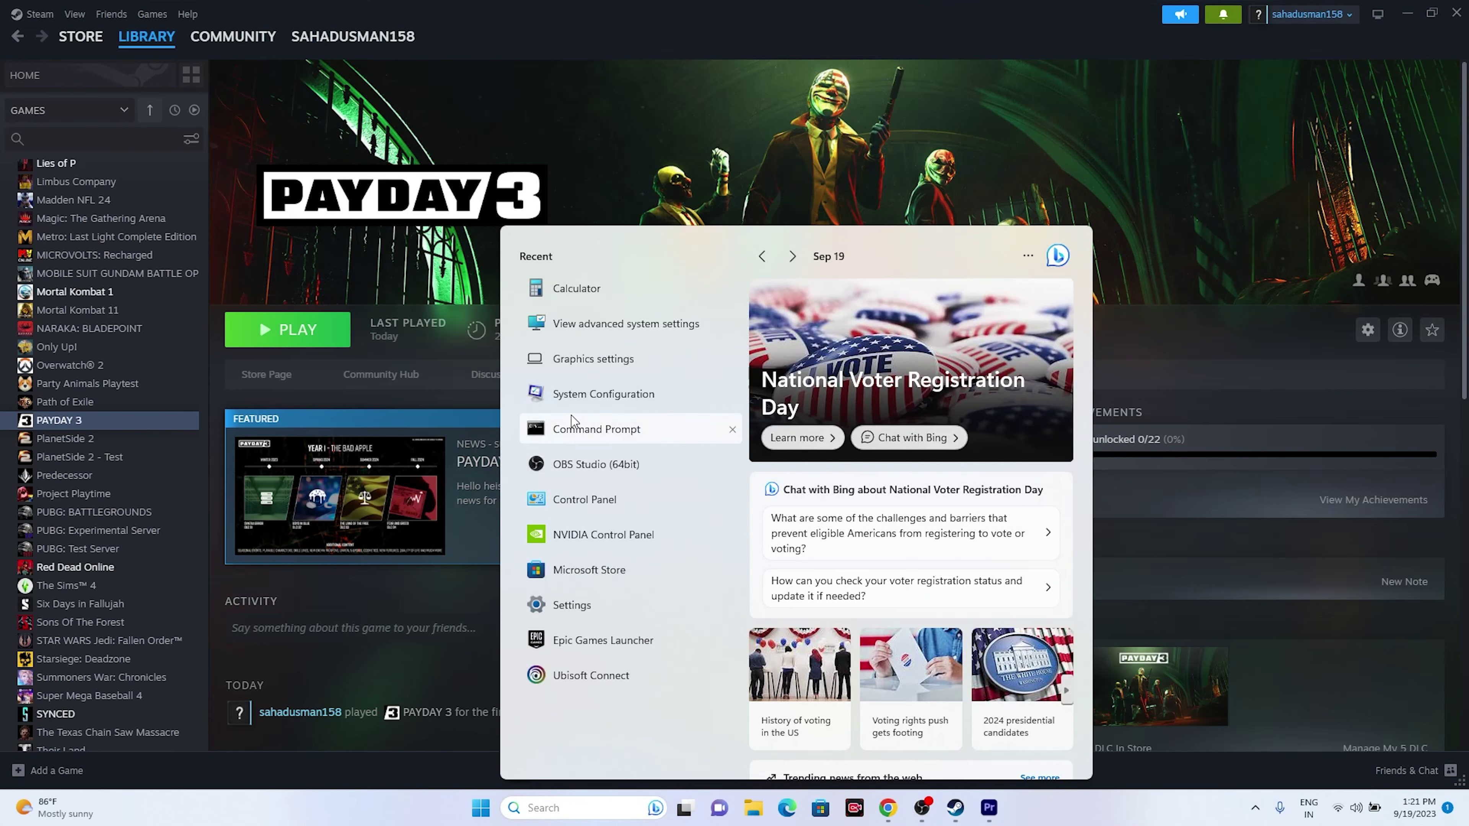
{"action": "left_click", "coordinate": [588, 503]}
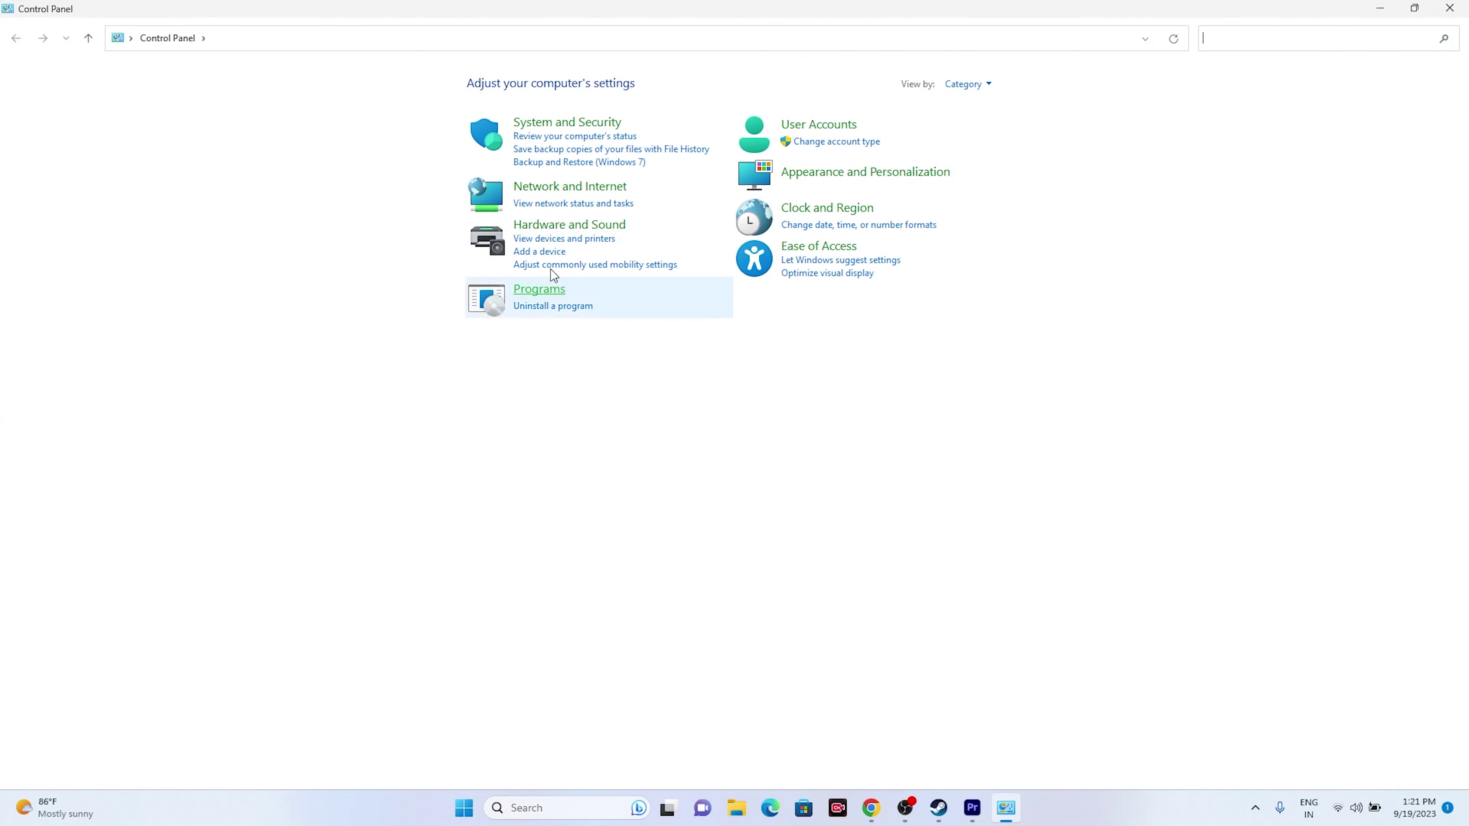
{"action": "left_click", "coordinate": [556, 224]}
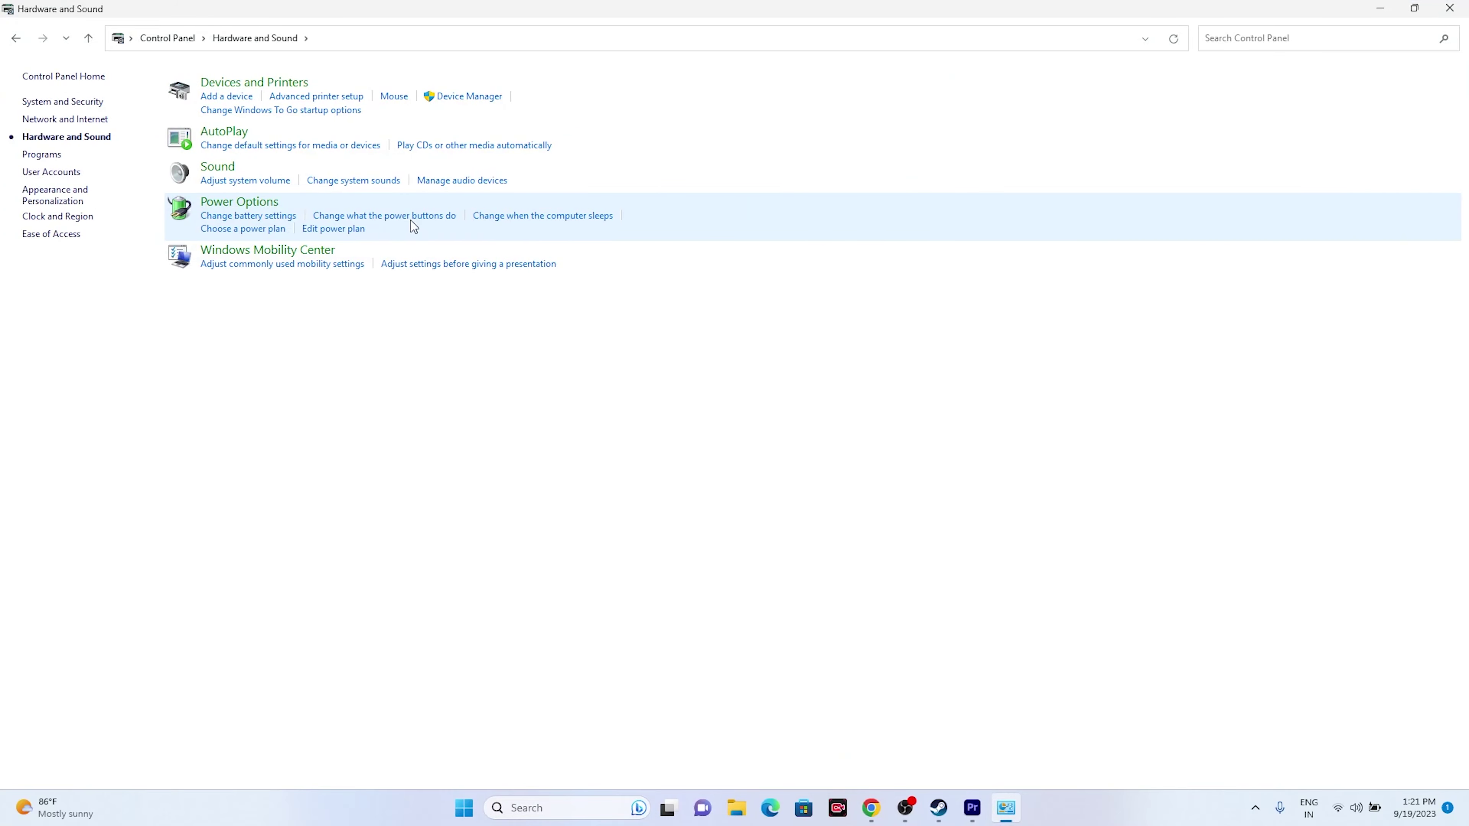
{"action": "left_click", "coordinate": [230, 169]}
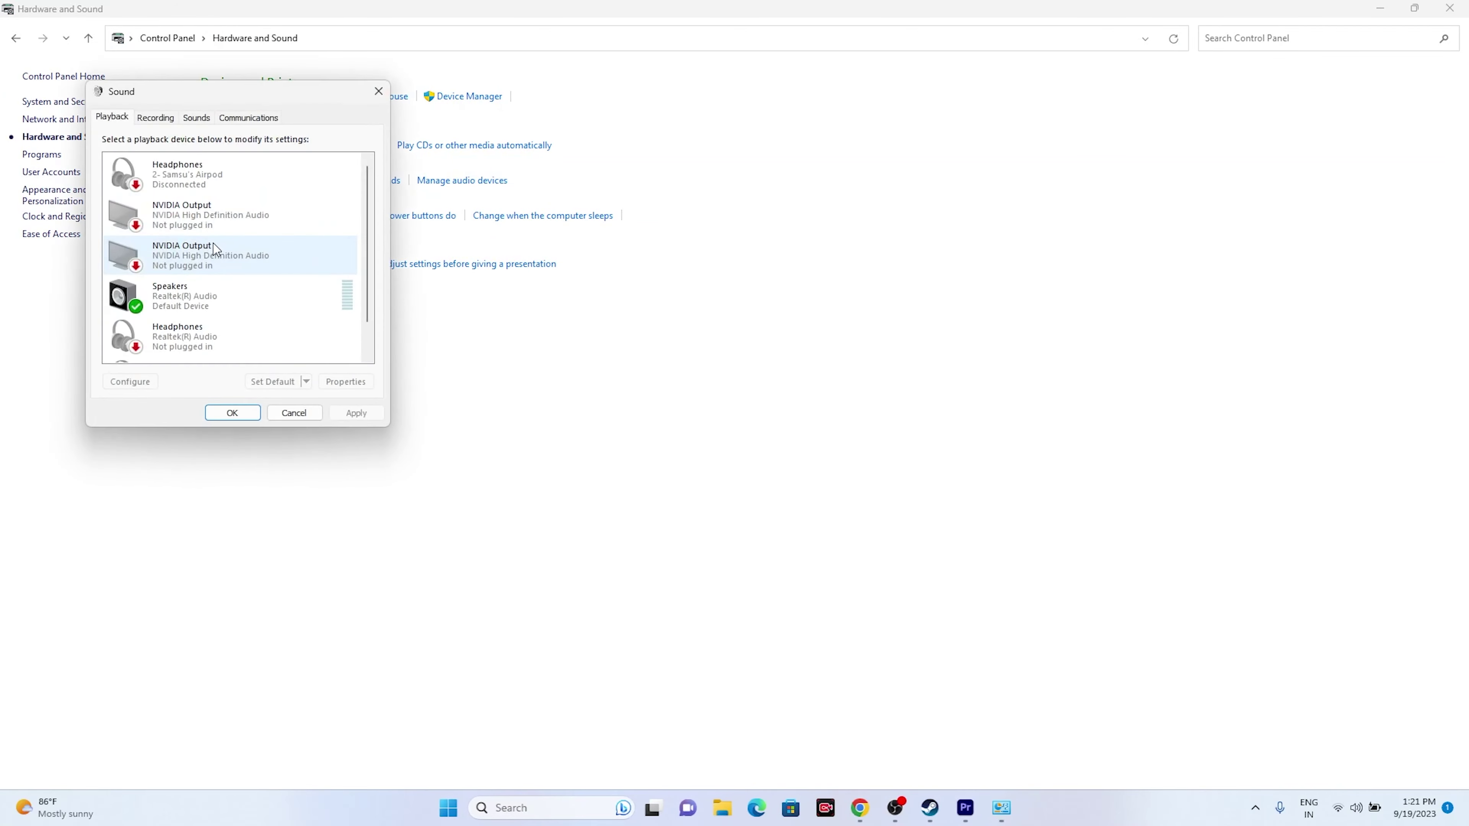
{"action": "left_click", "coordinate": [198, 307]}
{"action": "right_click", "coordinate": [199, 309]}
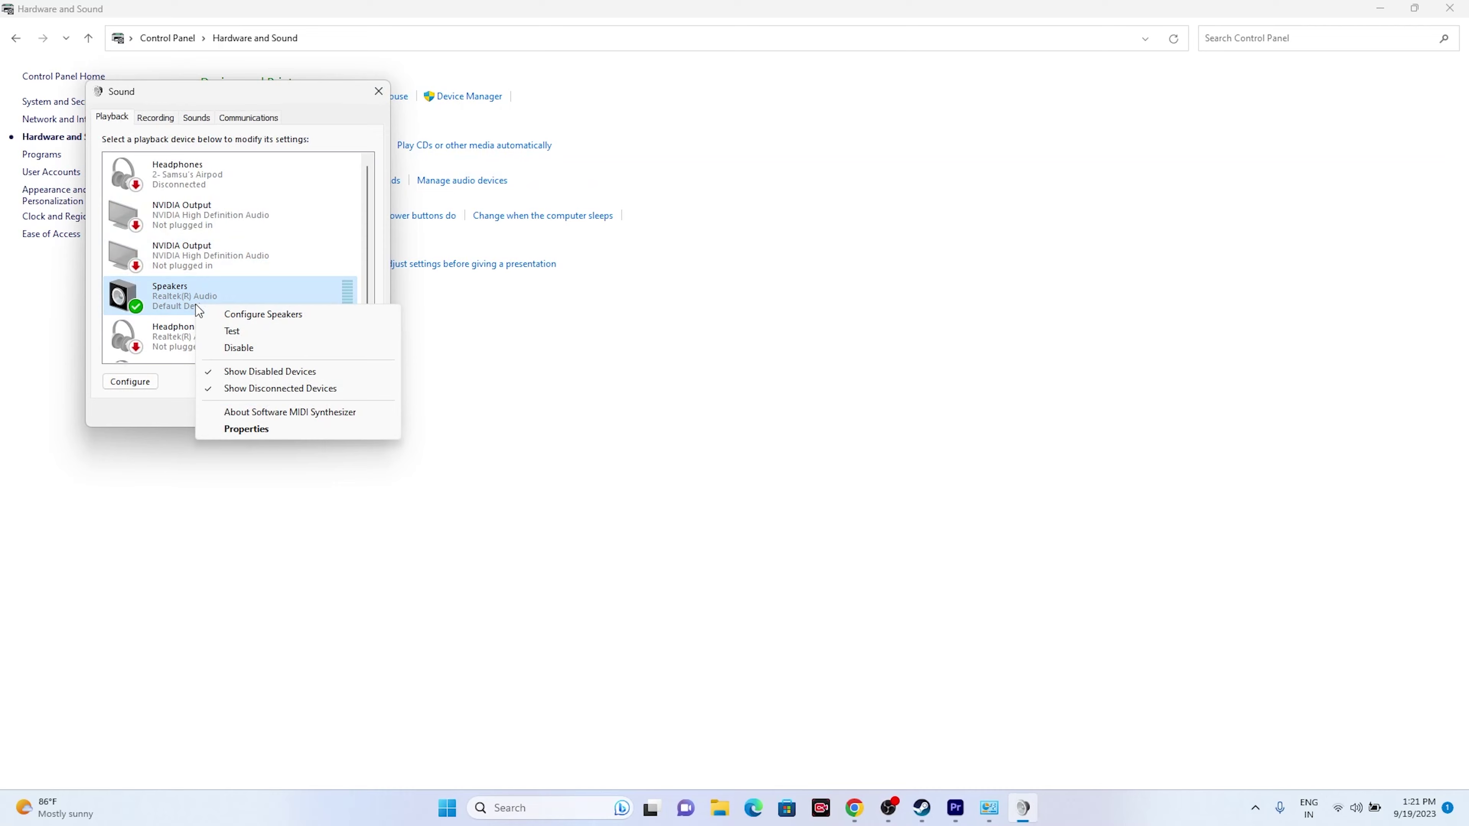
{"action": "left_click", "coordinate": [238, 428]}
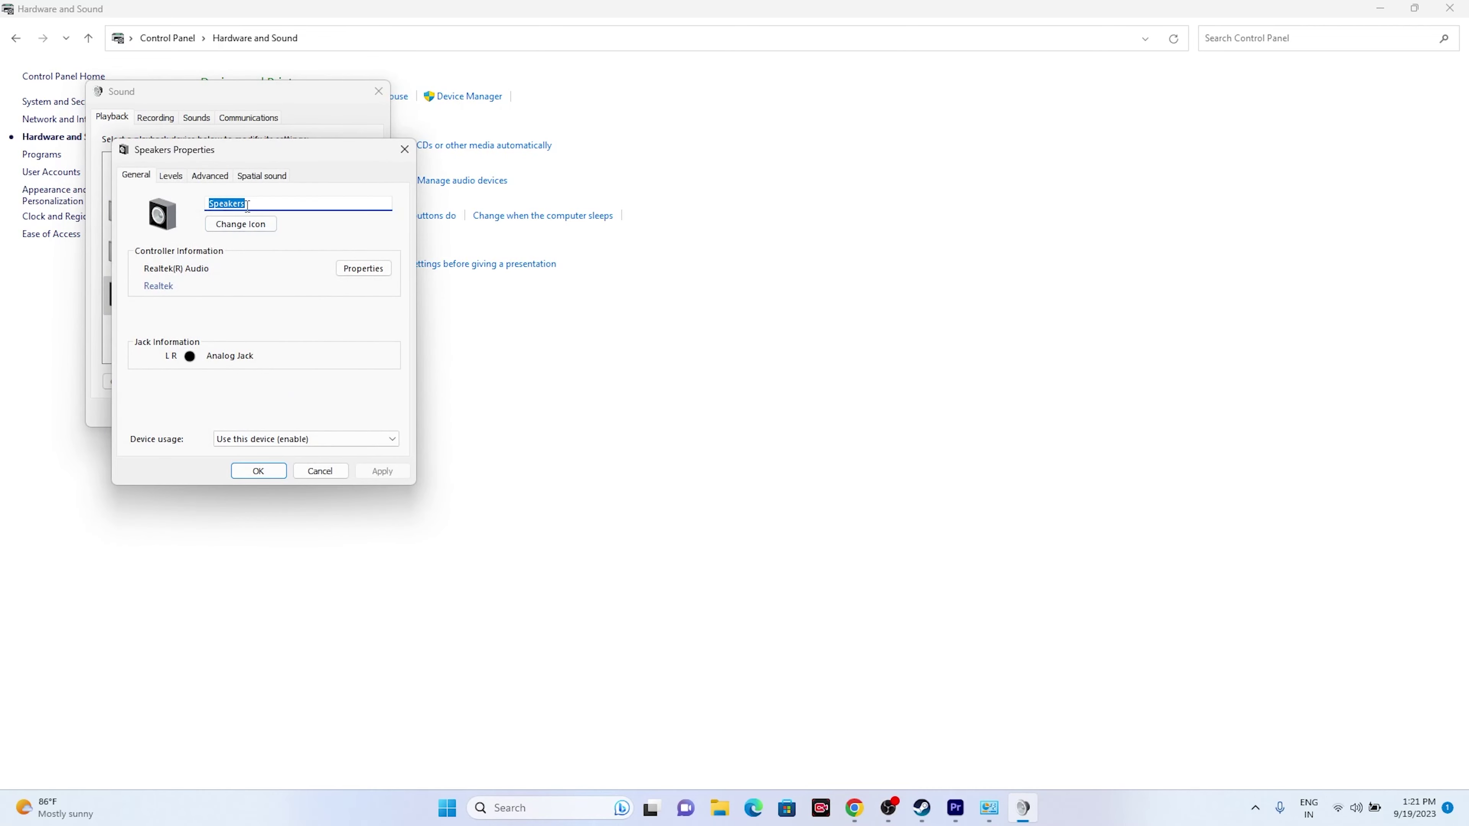
{"action": "left_click", "coordinate": [405, 150]}
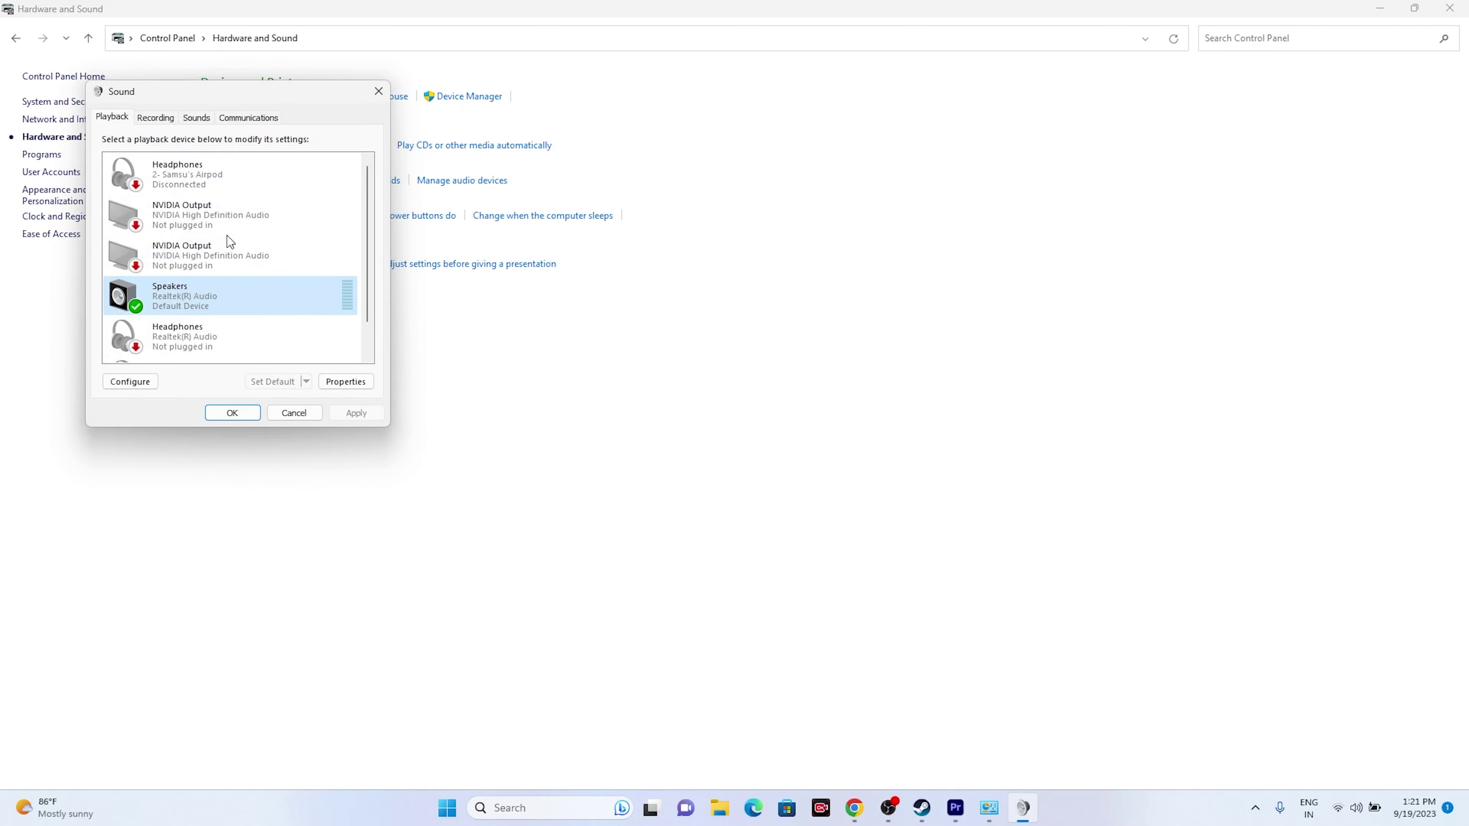
Look through the list of playback devices, dismiss the Sound settings and close Control Panel
{"action": "scroll", "coordinate": [239, 249], "scroll_direction": "down", "scroll_amount": 1}
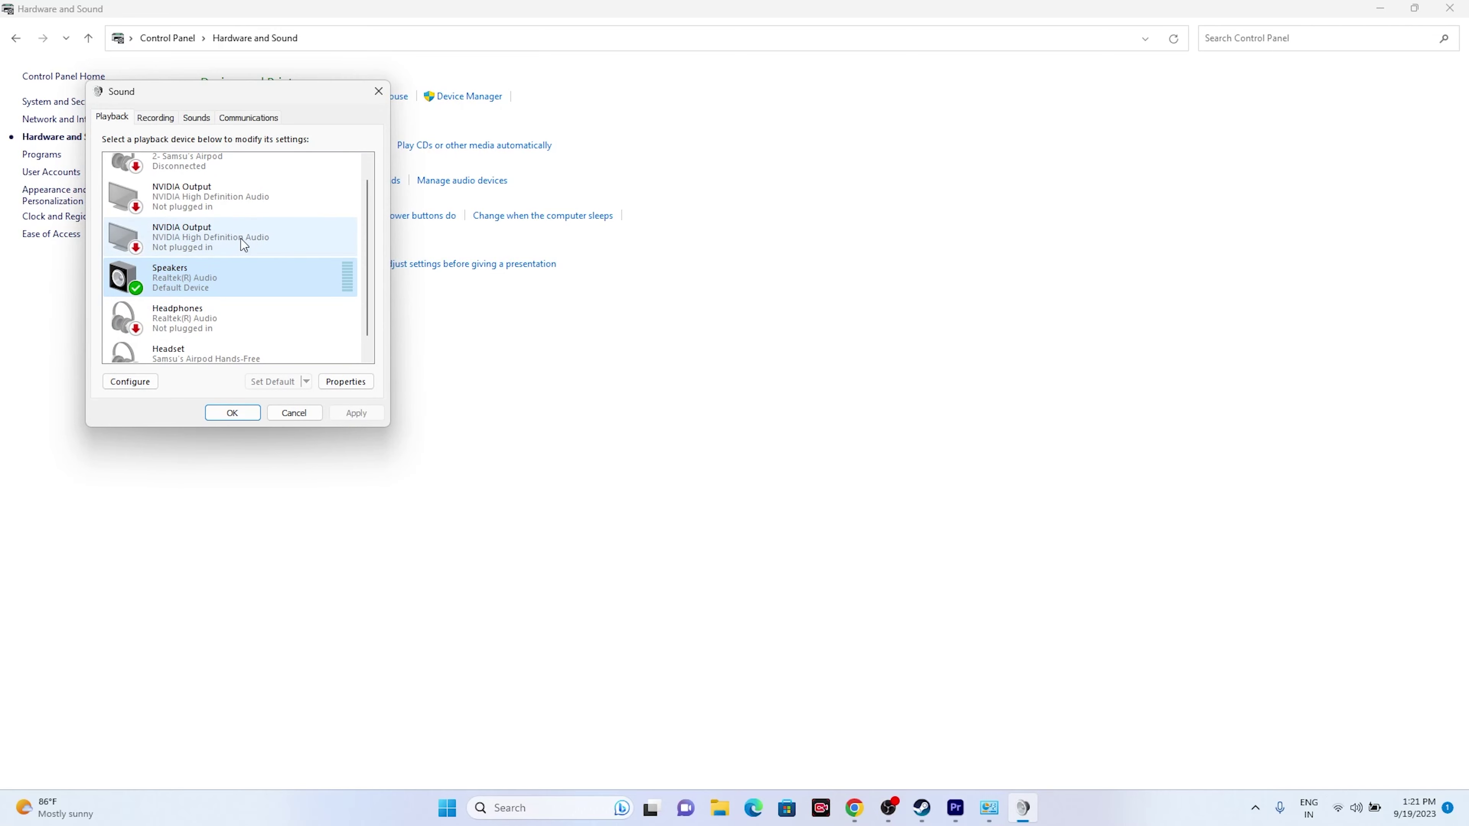
{"action": "scroll", "coordinate": [241, 239], "scroll_direction": "up", "scroll_amount": 1}
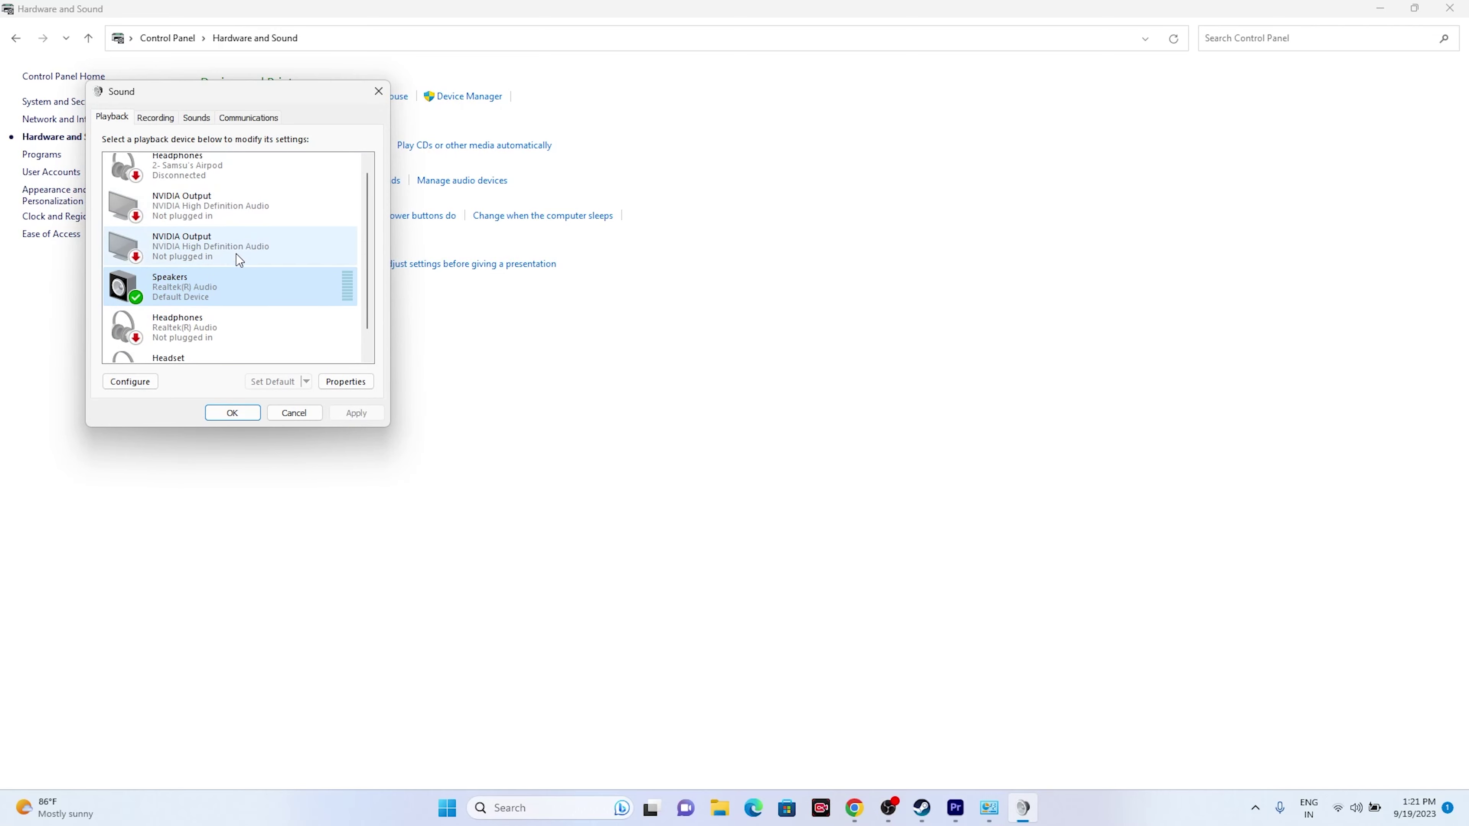
{"action": "left_click", "coordinate": [277, 413]}
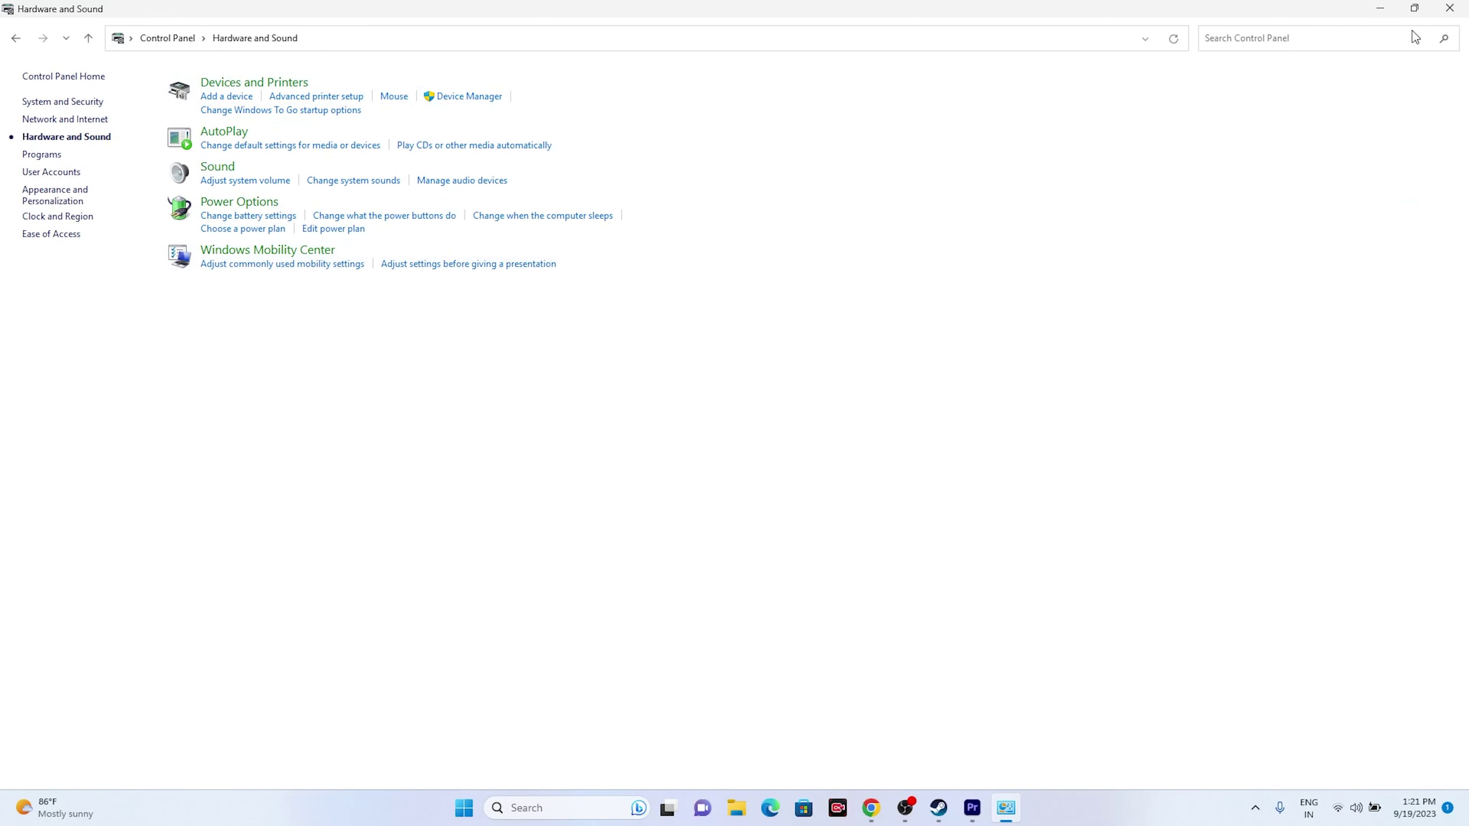
{"action": "left_click", "coordinate": [1452, 12]}
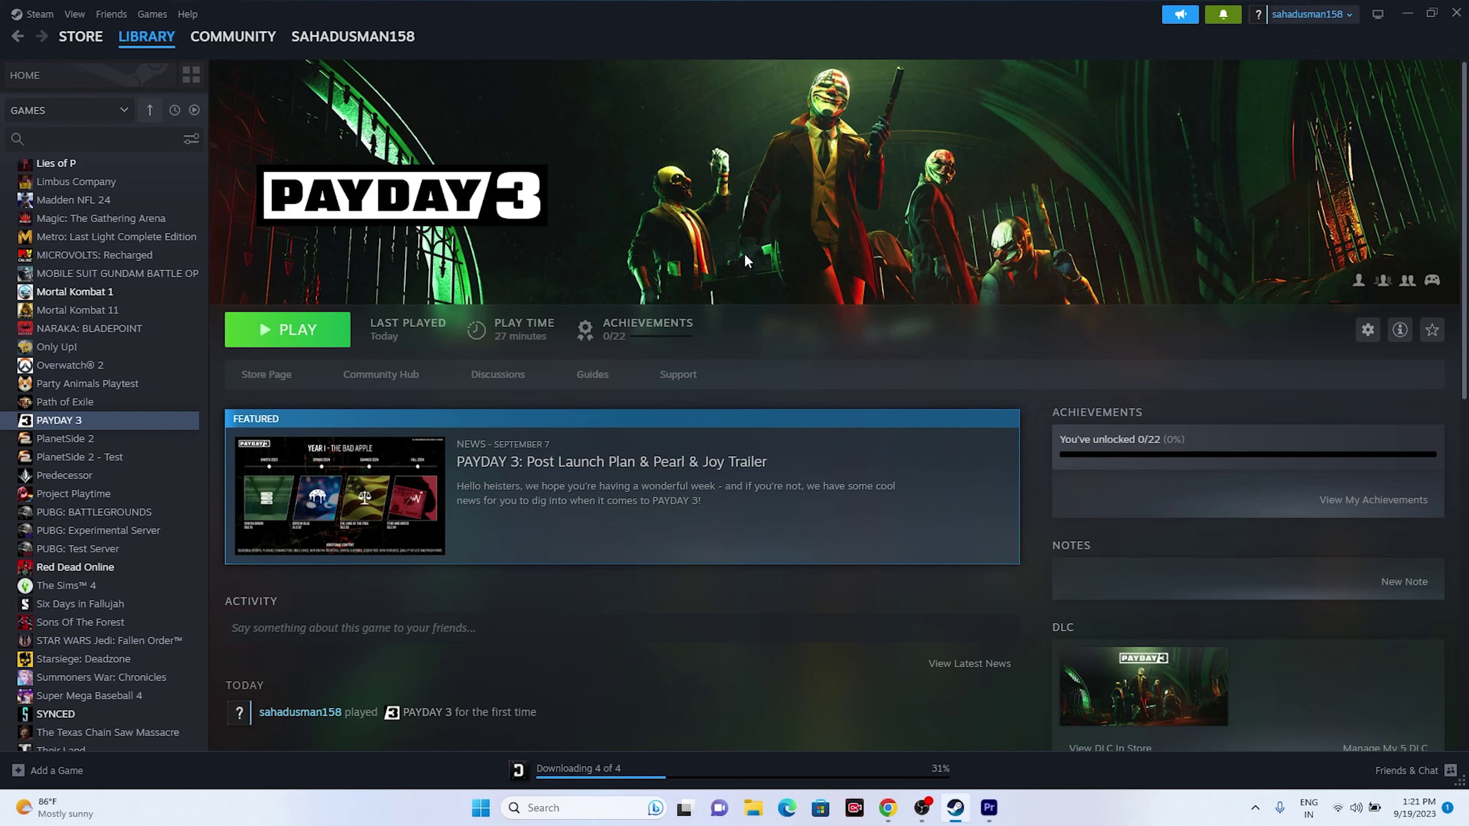
Open Device Manager, collapse Other devices and expand Sound, video and game controllers
{"action": "right_click", "coordinate": [485, 809]}
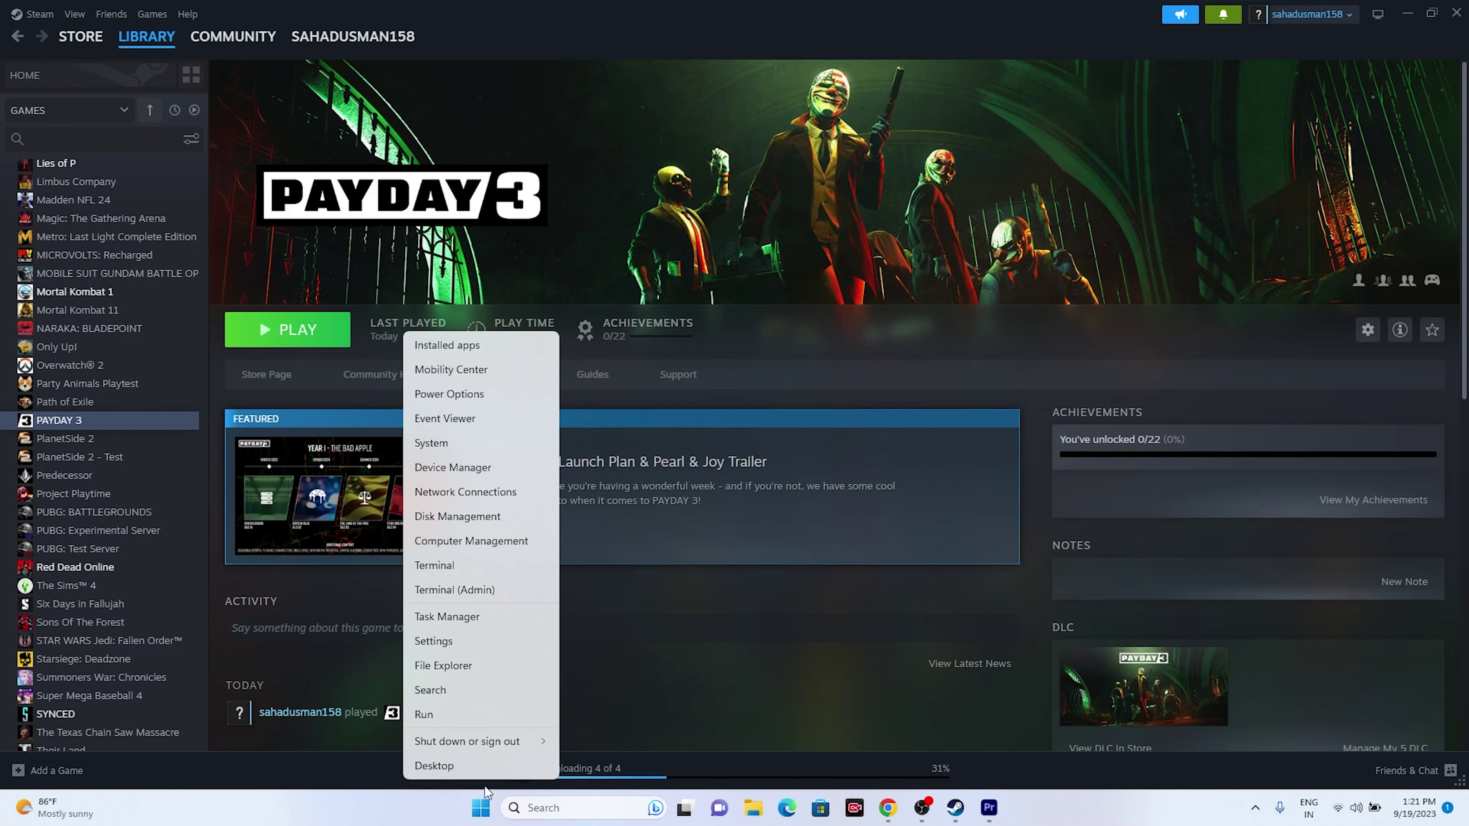
{"action": "left_click", "coordinate": [483, 474]}
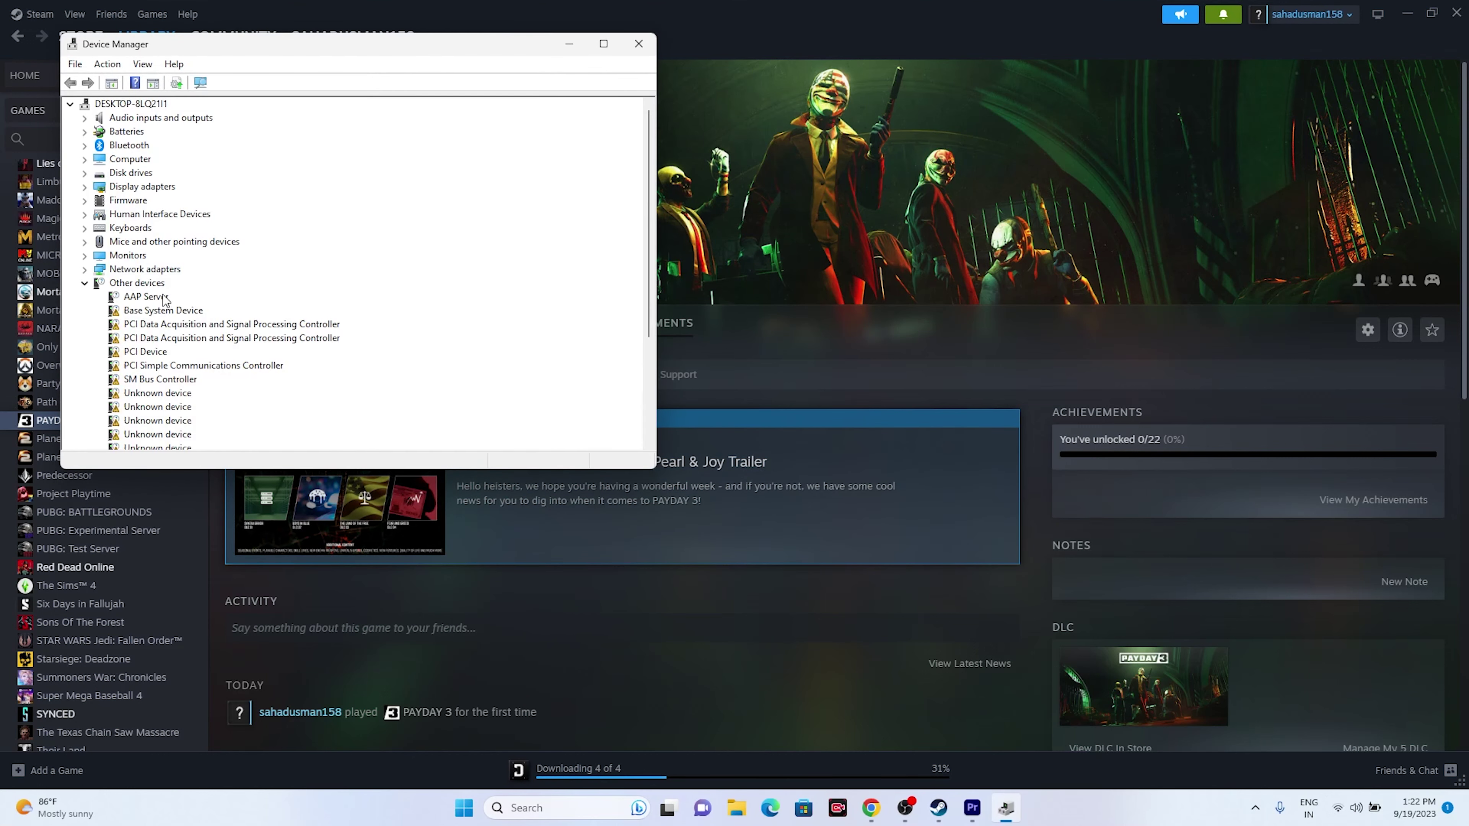
{"action": "left_click", "coordinate": [84, 283]}
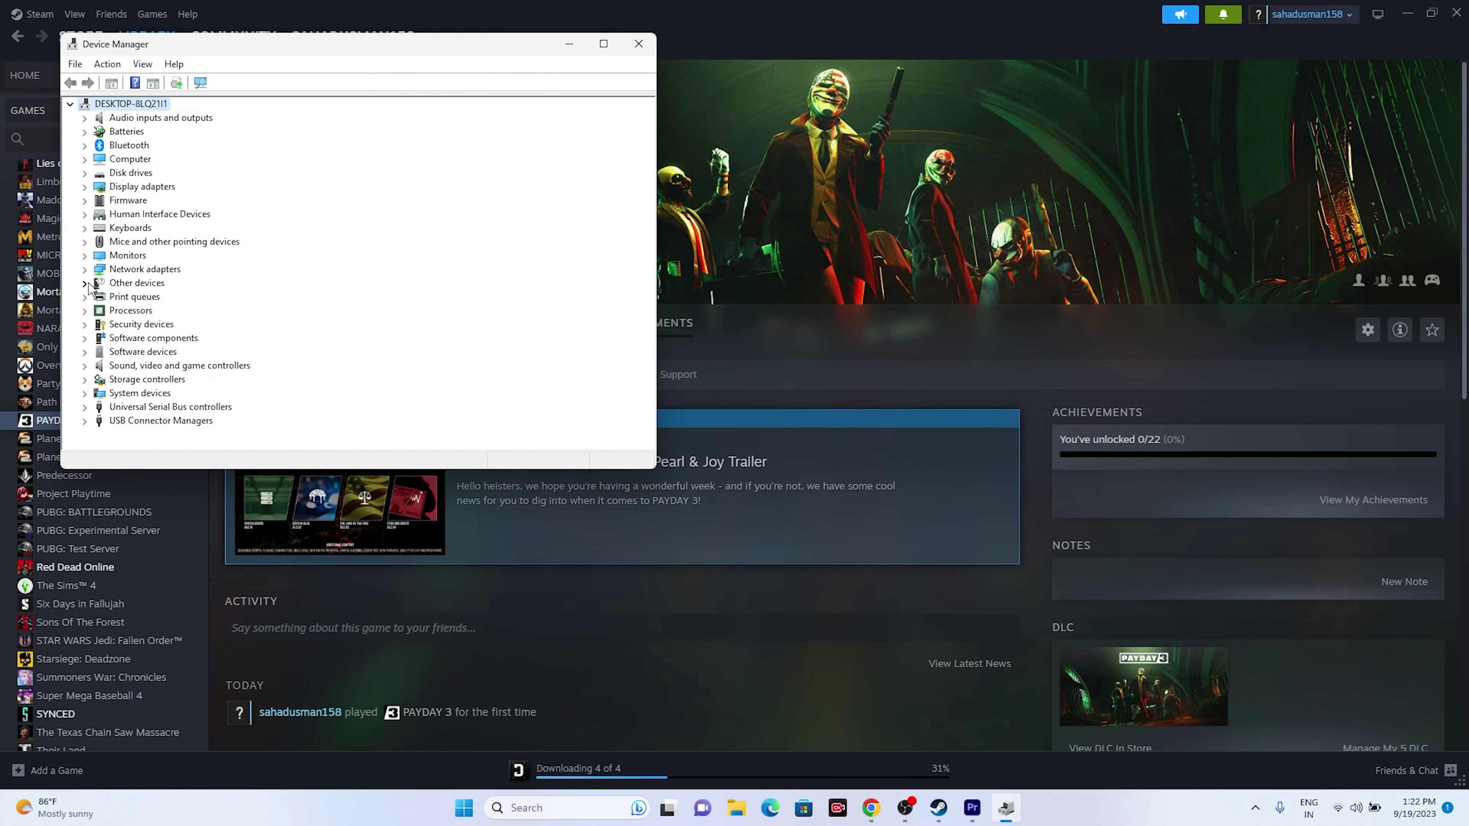
{"action": "left_click", "coordinate": [84, 365]}
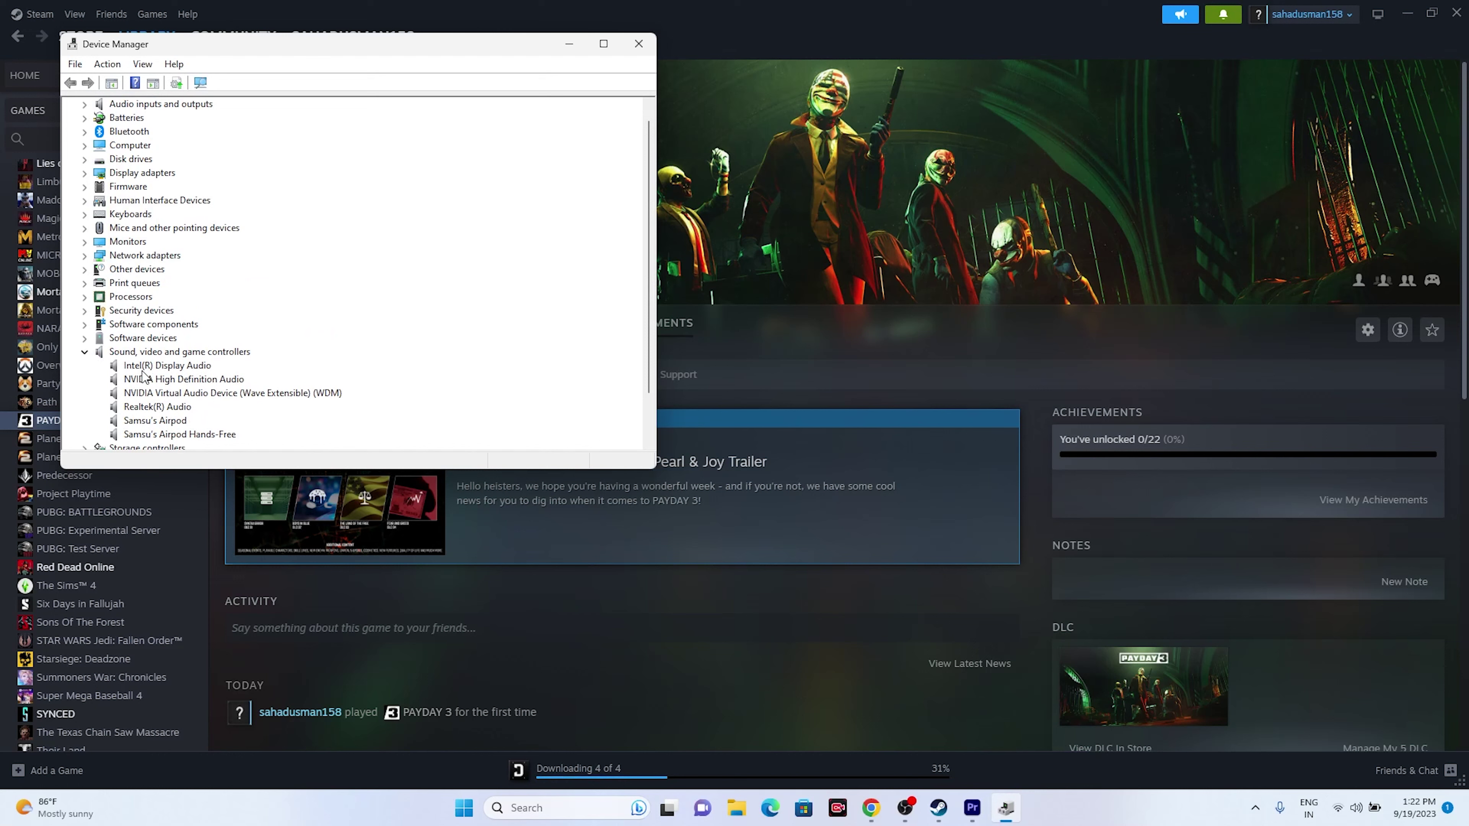
Search automatically for an updated Realtek(R) Audio driver, dismiss the update wizard, collapse the sound controllers and close Device Manager
{"action": "left_click", "coordinate": [171, 407]}
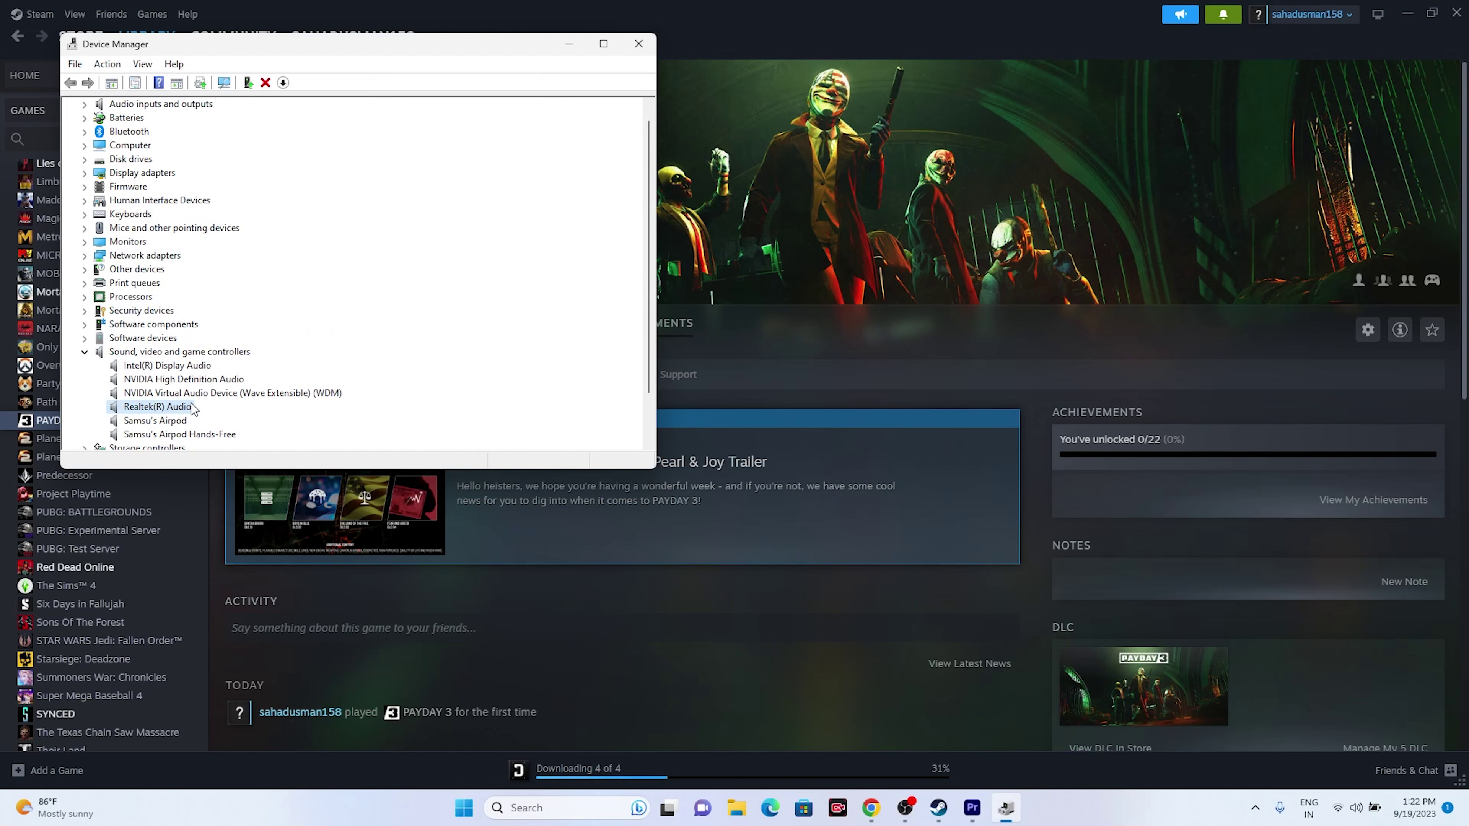
{"action": "right_click", "coordinate": [172, 409]}
{"action": "left_click", "coordinate": [207, 416]}
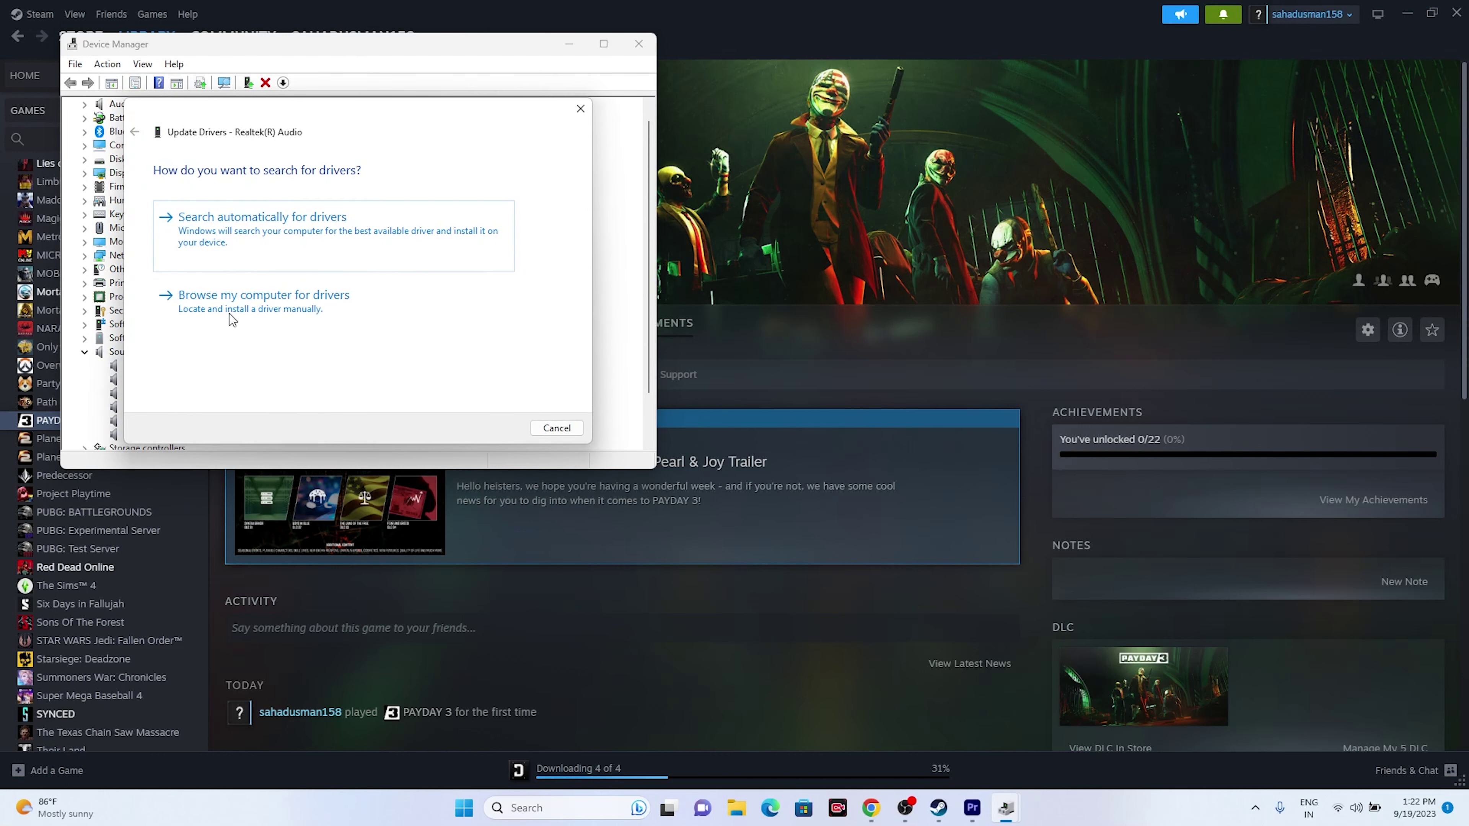
{"action": "left_click", "coordinate": [229, 248]}
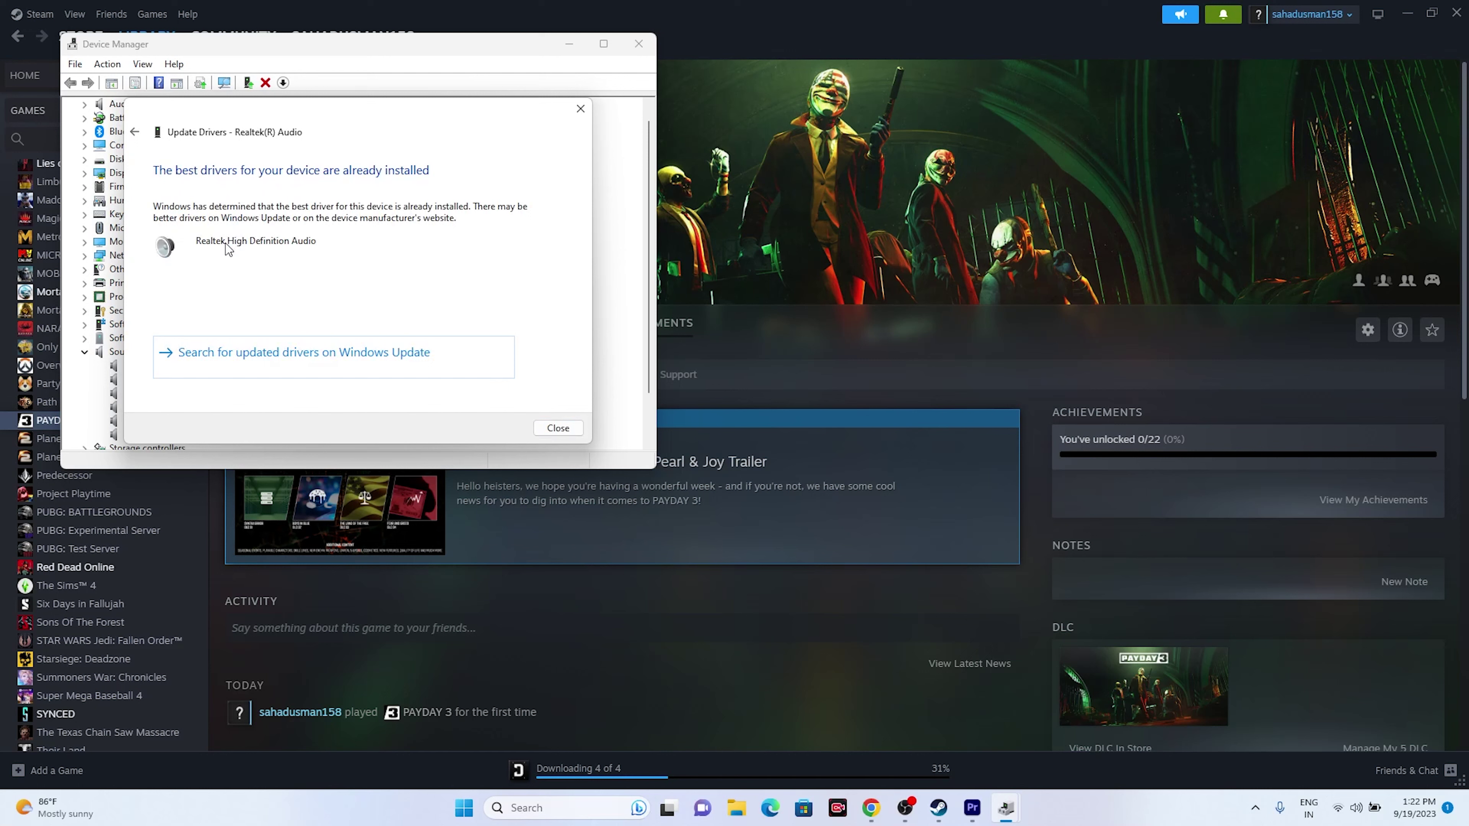
{"action": "left_click", "coordinate": [580, 110]}
{"action": "left_click", "coordinate": [84, 352]}
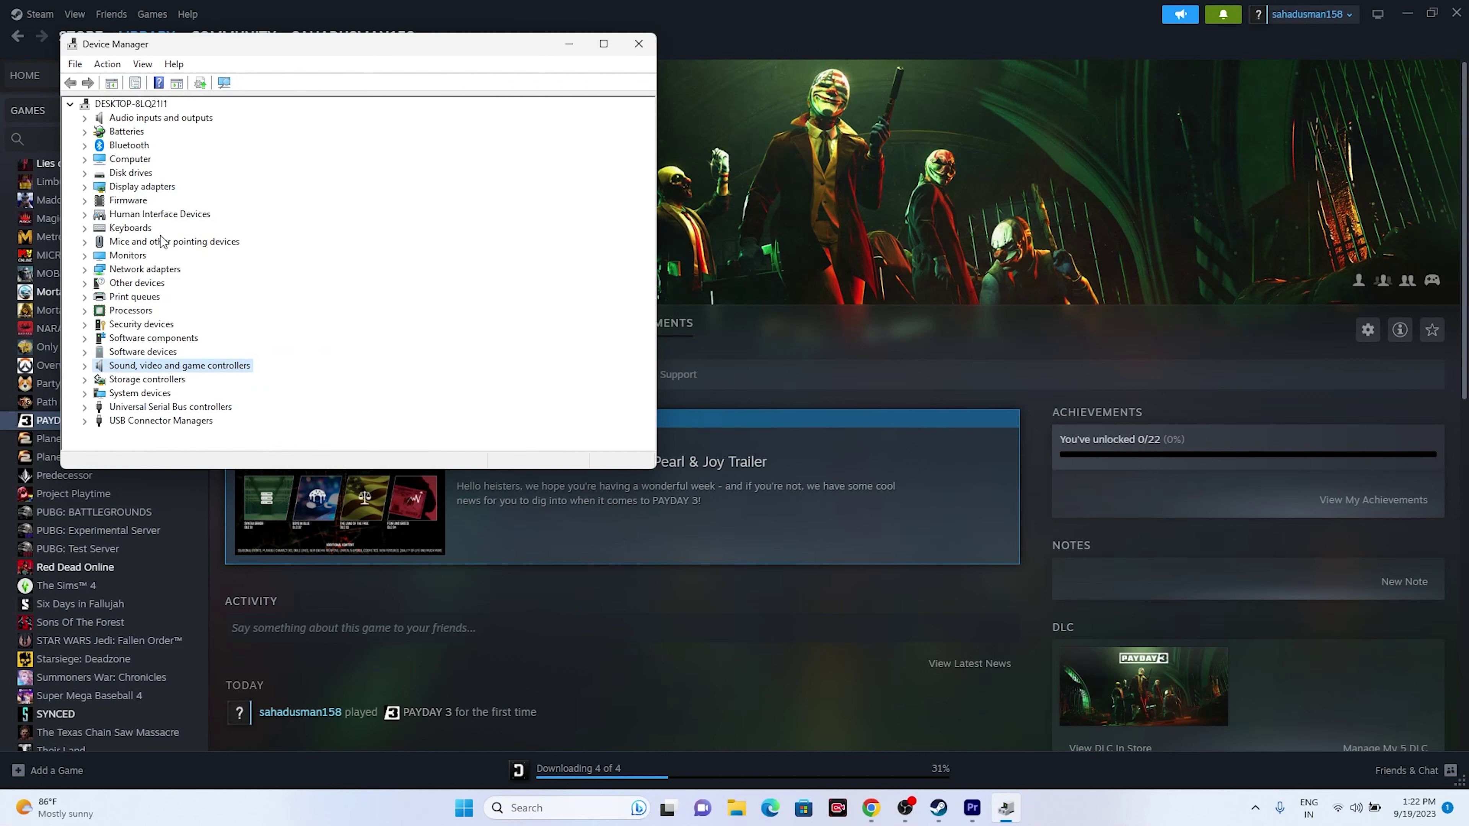
{"action": "left_click", "coordinate": [638, 43]}
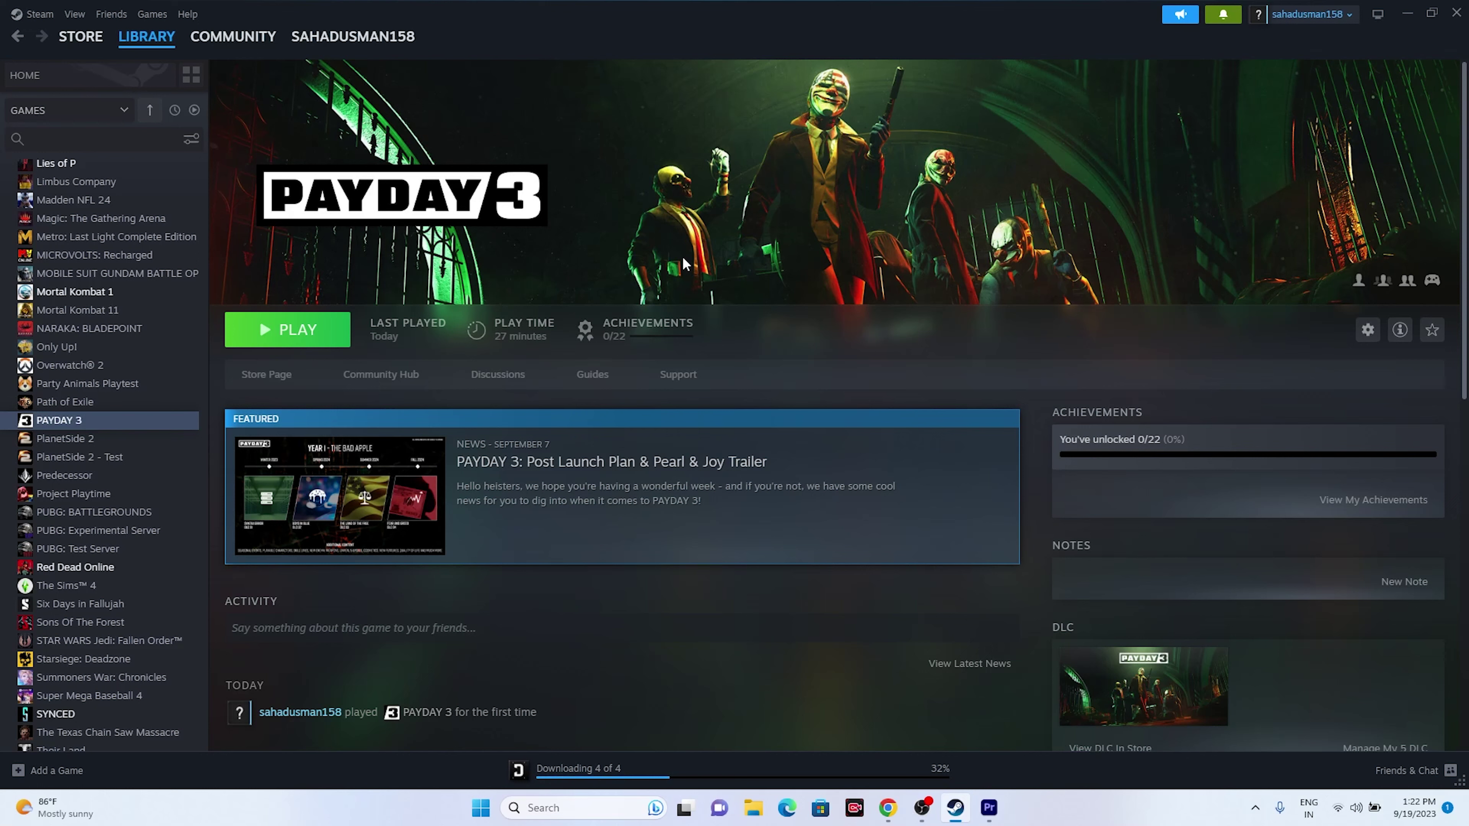
Verify the integrity of PAYDAY 3's installed game files from its Steam properties and close the properties once verification finishes
{"action": "right_click", "coordinate": [83, 420]}
{"action": "left_click", "coordinate": [113, 542]}
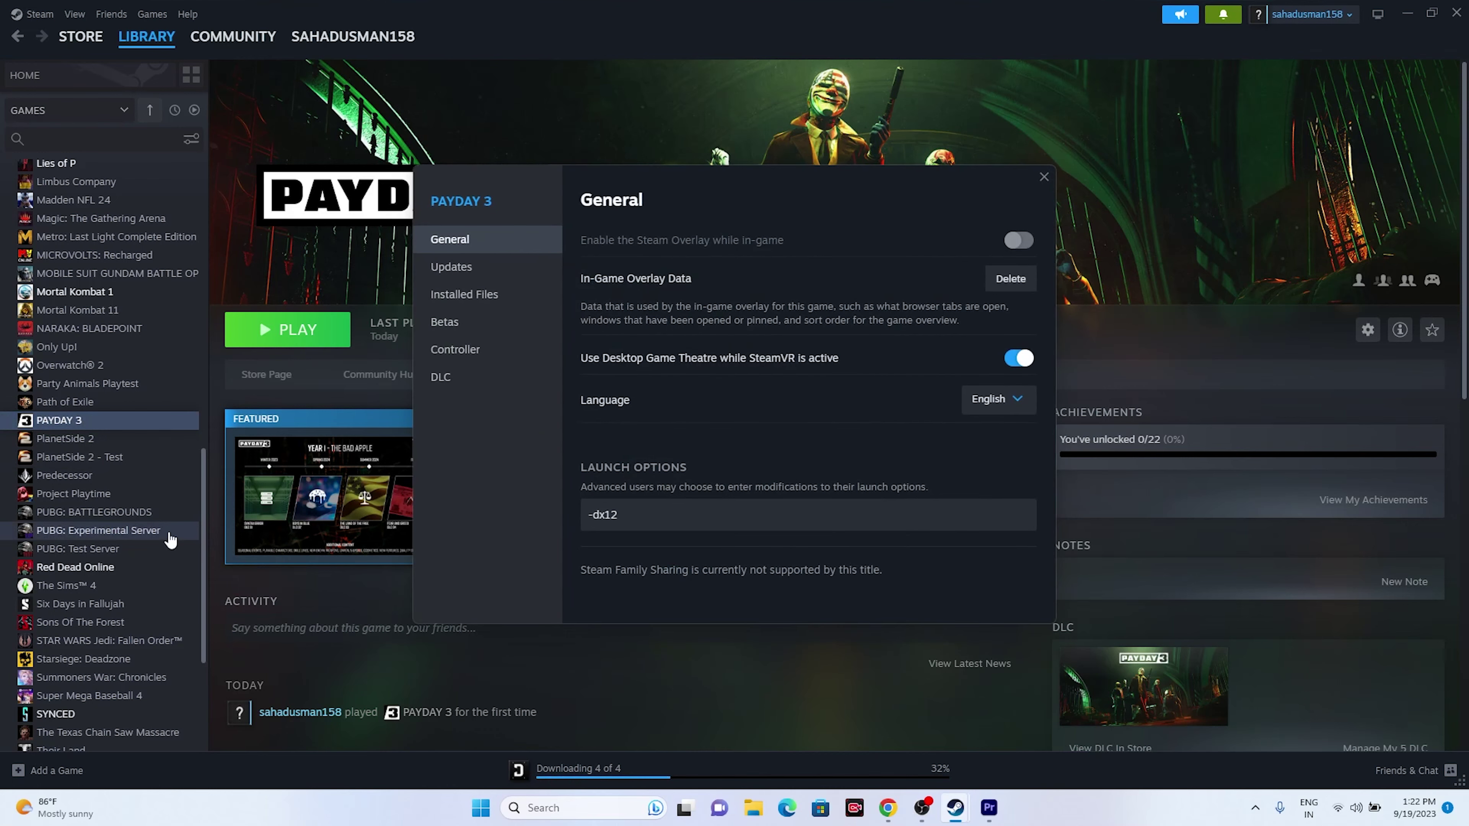
{"action": "left_click", "coordinate": [475, 306]}
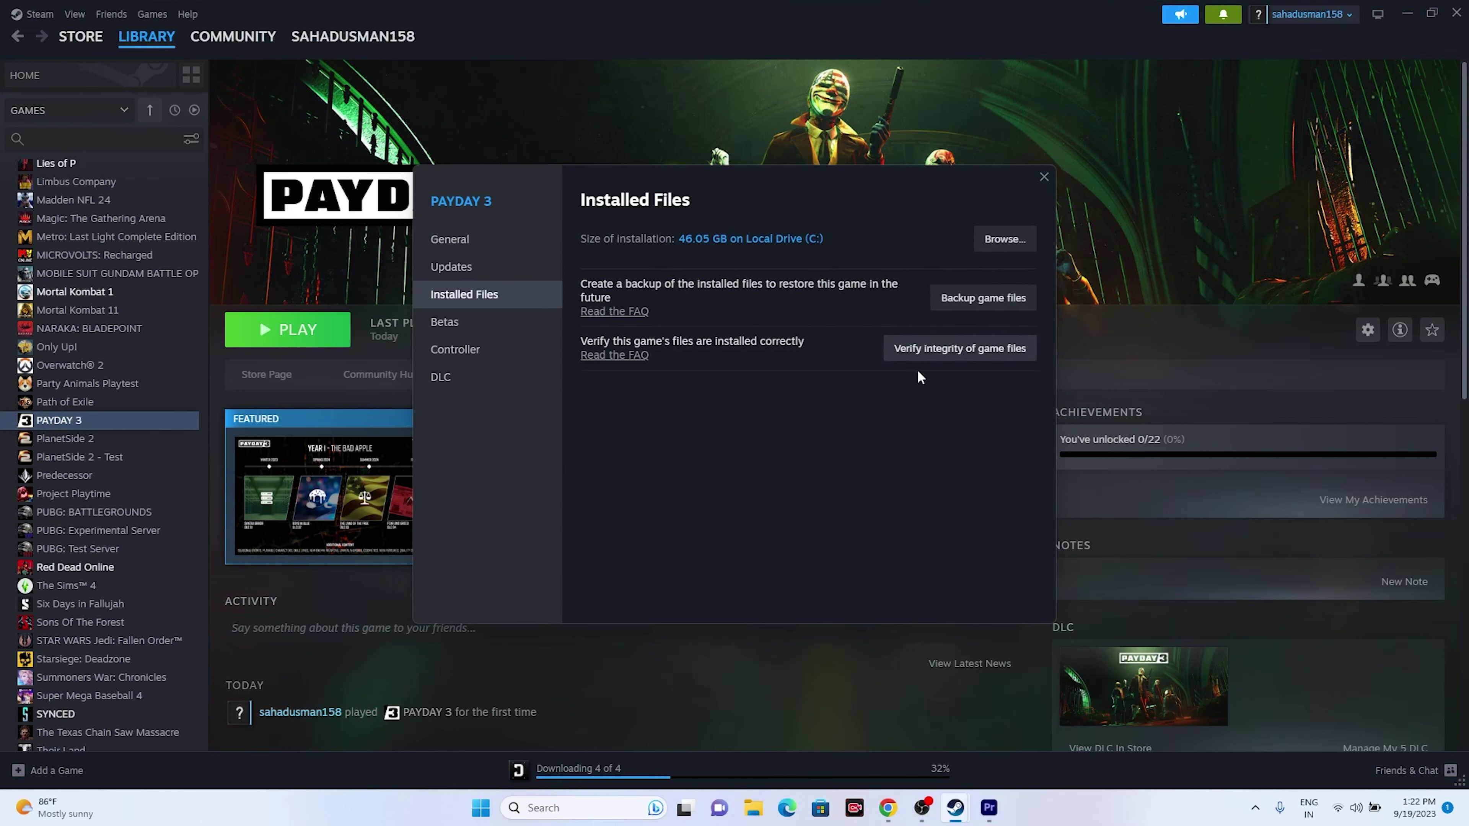
{"action": "left_click", "coordinate": [981, 353]}
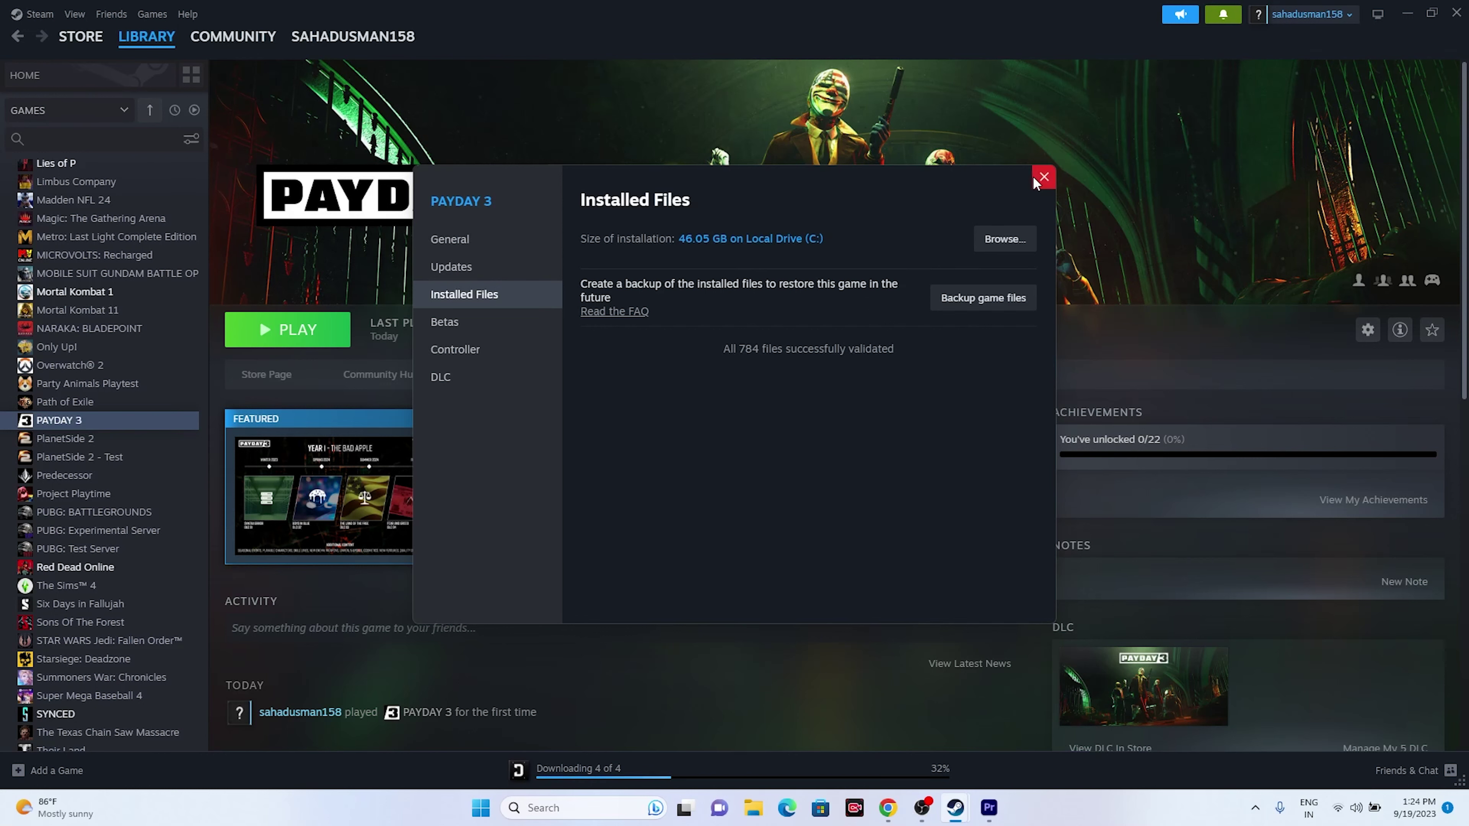
{"action": "left_click", "coordinate": [1044, 176]}
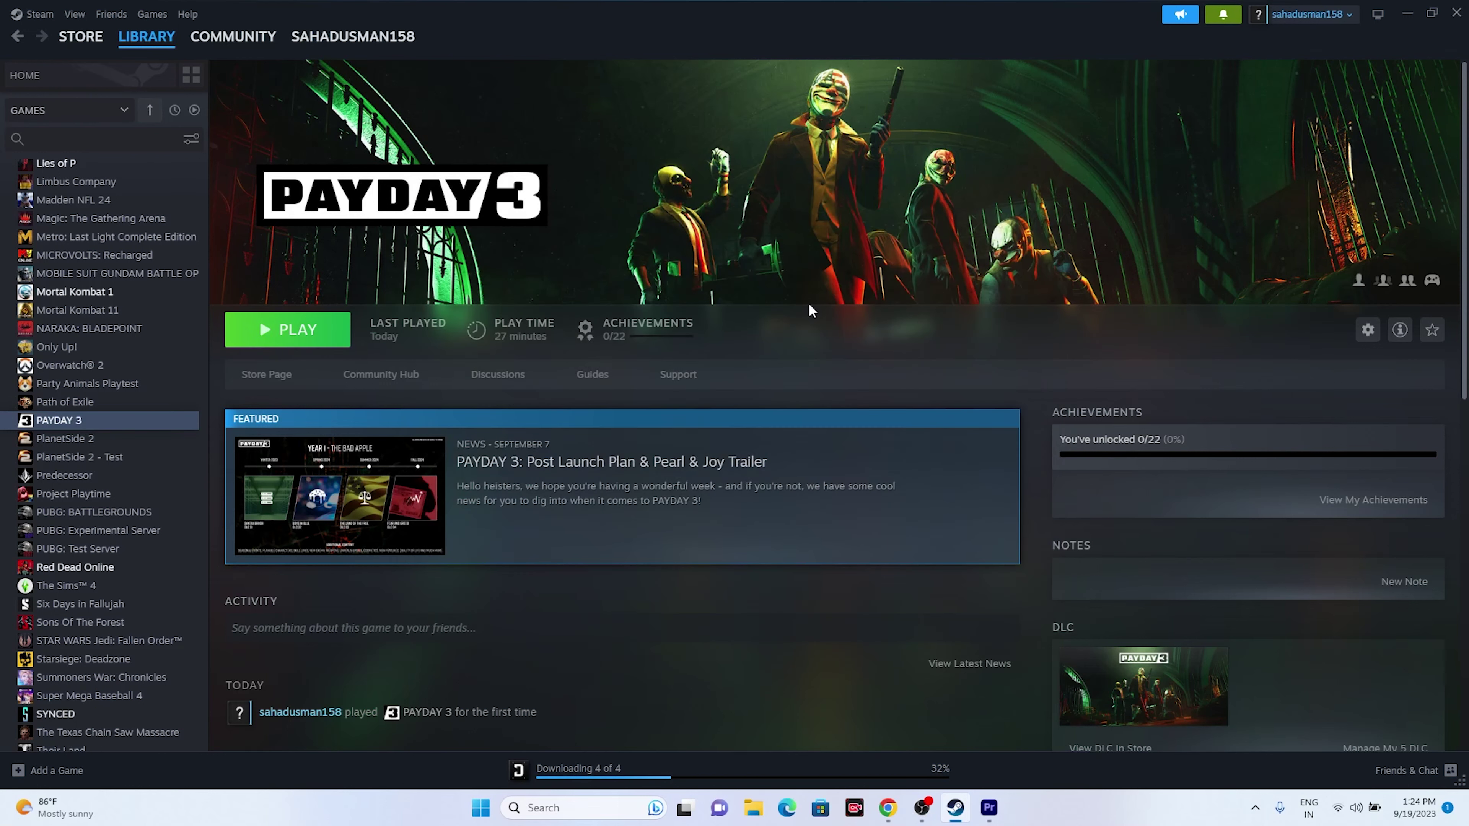